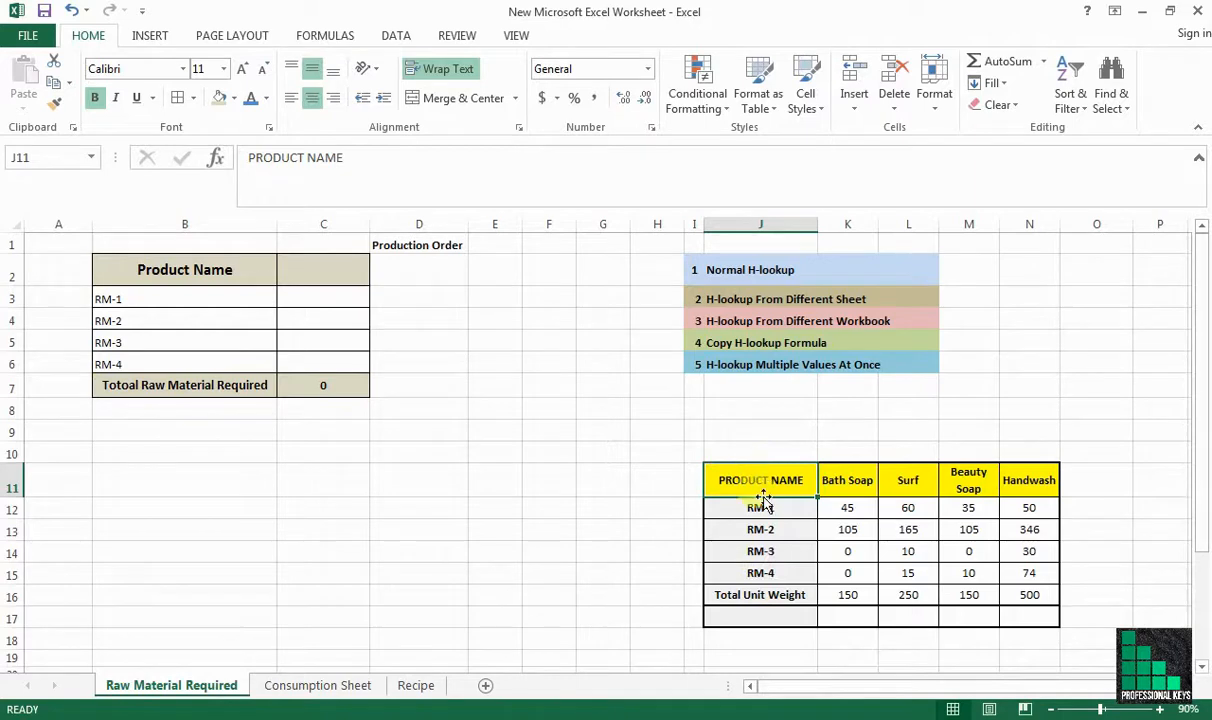
Step: Examine the product headers and raw-material rows of the product table in J11:N17
{"action": "left_click_drag", "start_coordinate": [763, 505], "coordinate": [766, 571]}
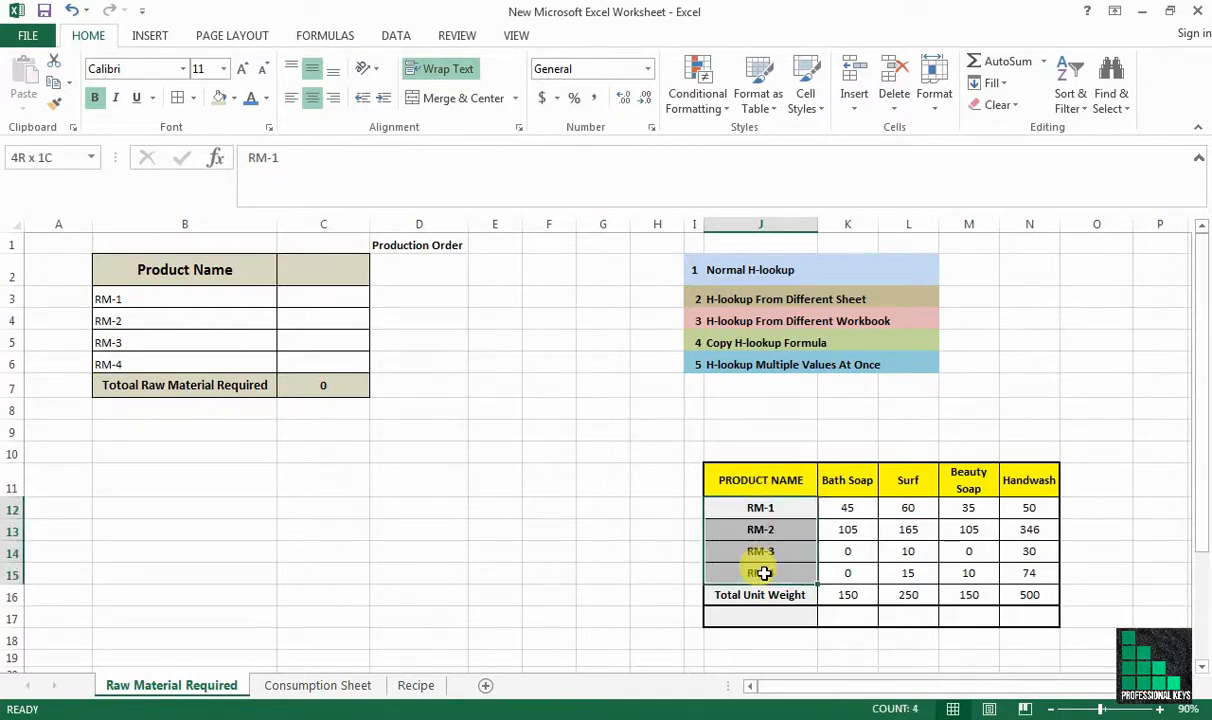
{"action": "left_click_drag", "start_coordinate": [870, 479], "coordinate": [1022, 480]}
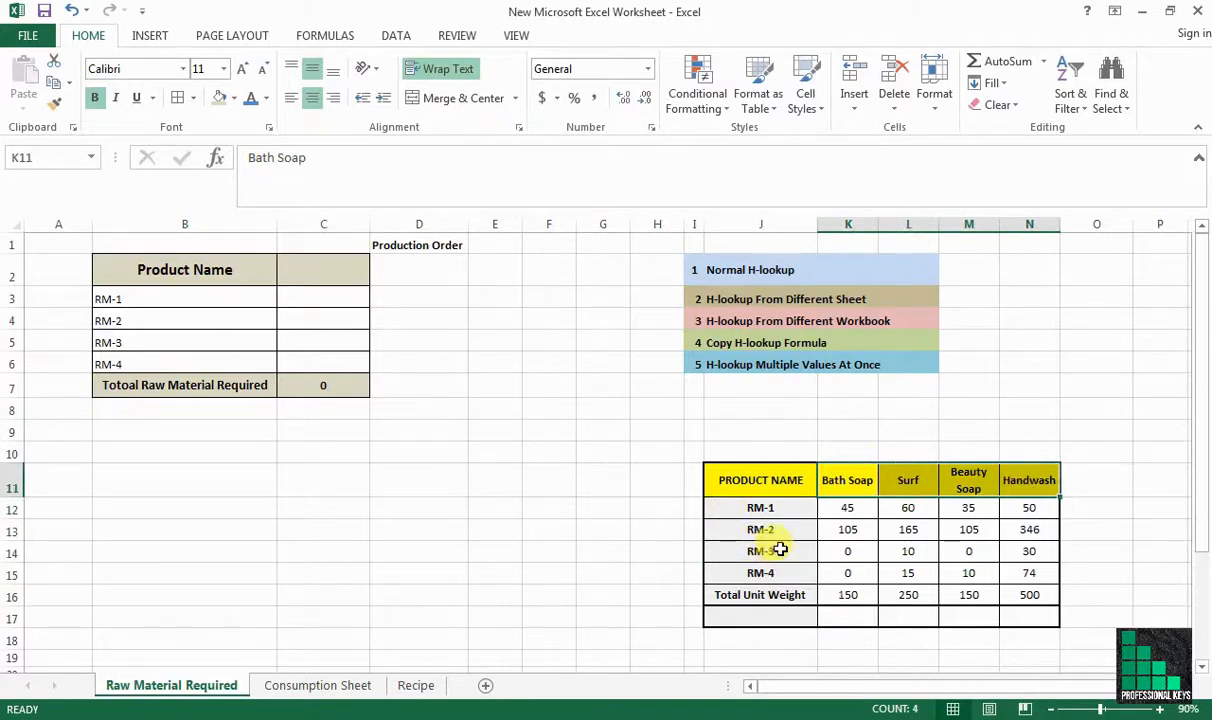
{"action": "left_click", "coordinate": [859, 486]}
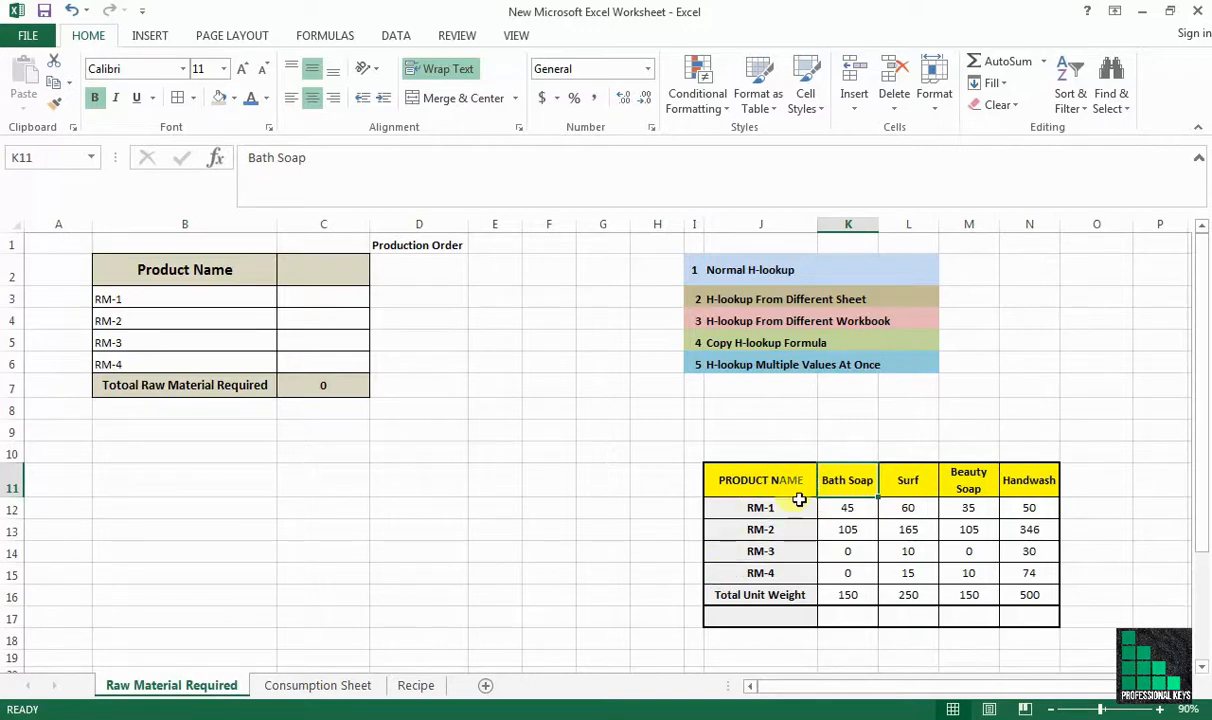
{"action": "left_click_drag", "start_coordinate": [834, 478], "coordinate": [1030, 476]}
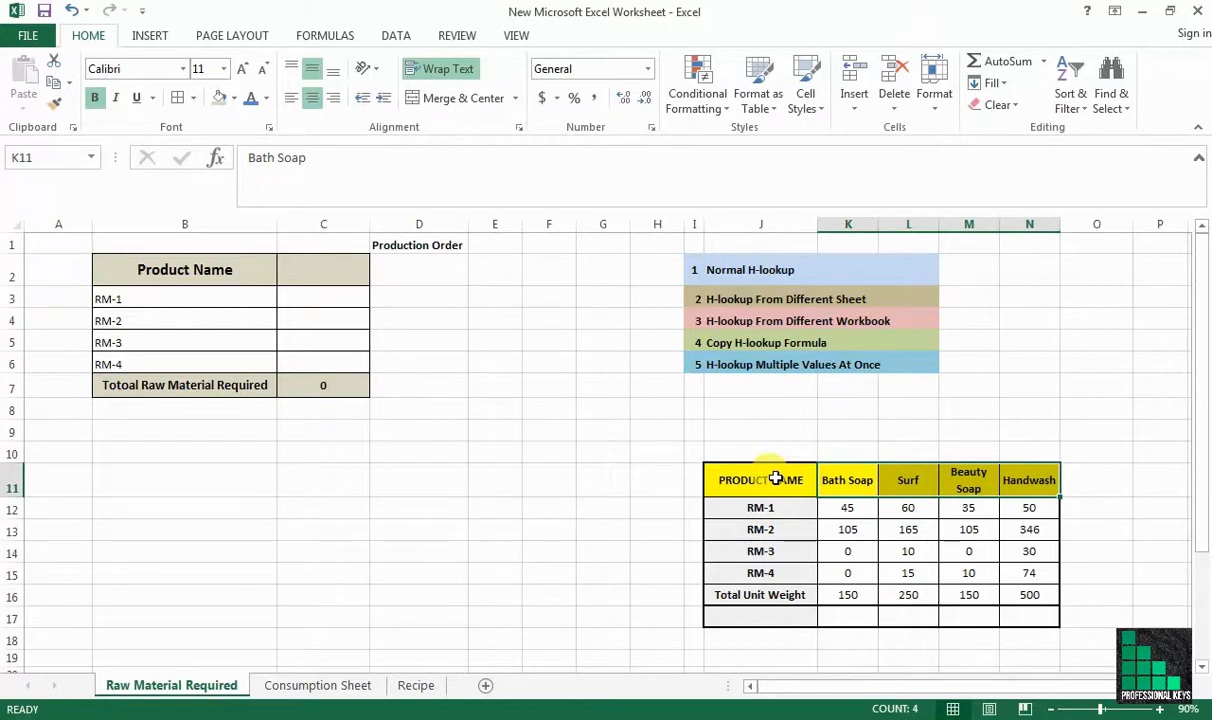
{"action": "left_click_drag", "start_coordinate": [776, 479], "coordinate": [771, 611]}
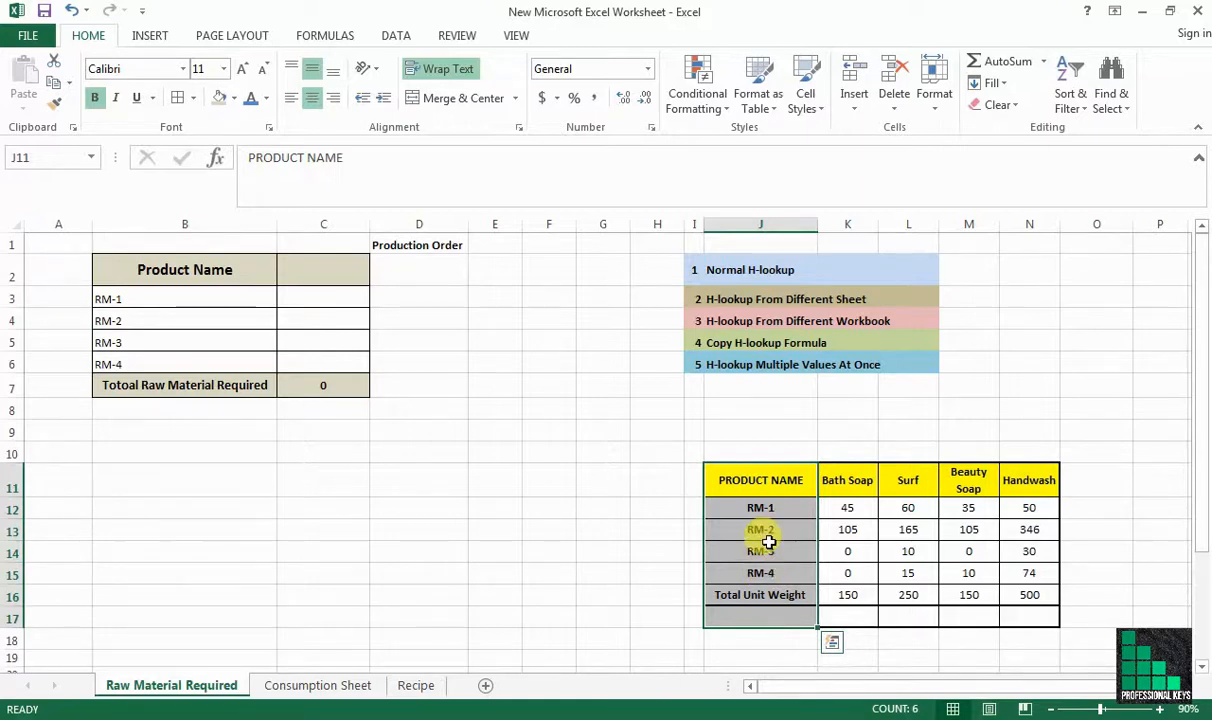
{"action": "left_click", "coordinate": [862, 484]}
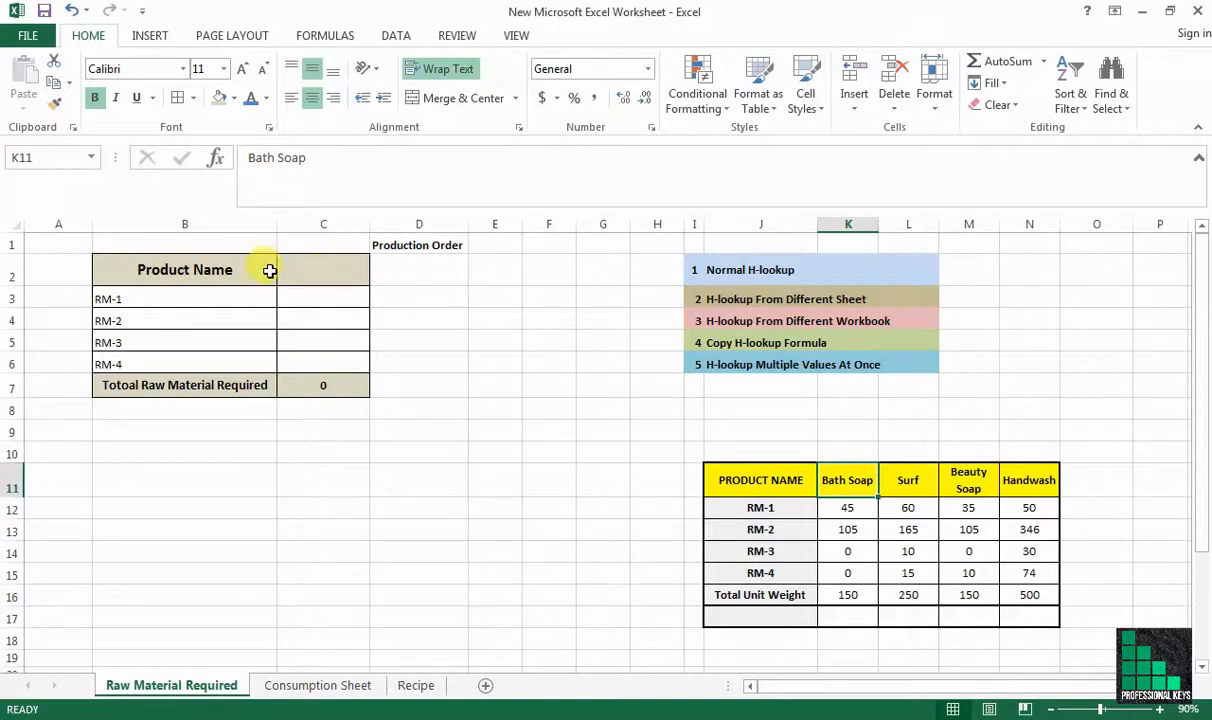
Step: Clear all existing data validation settings for the product name cell C2
{"action": "left_click", "coordinate": [340, 268]}
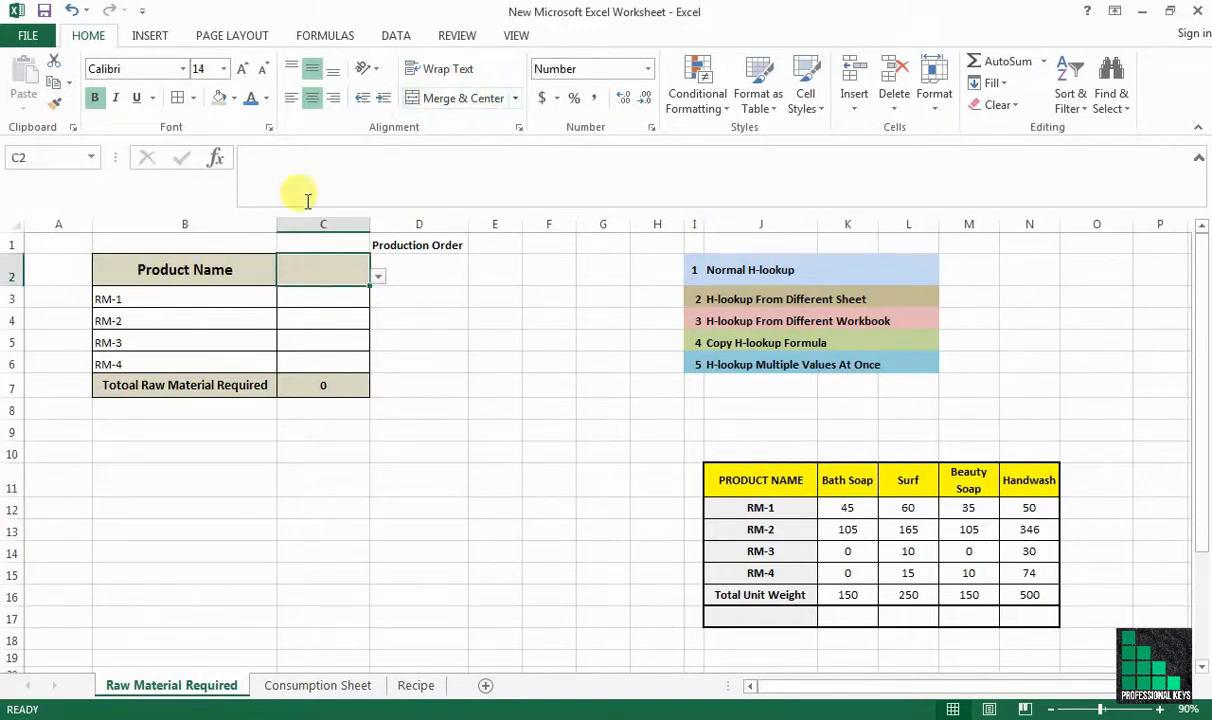
{"action": "left_click", "coordinate": [397, 36]}
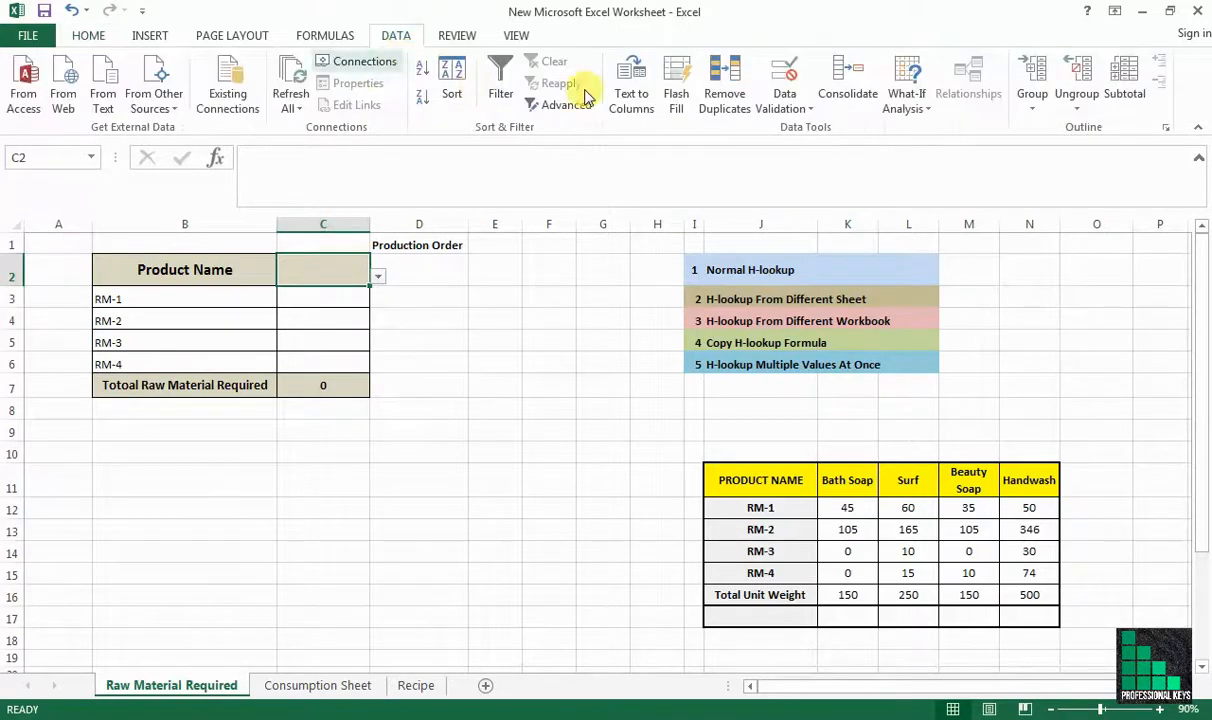
{"action": "left_click", "coordinate": [800, 124]}
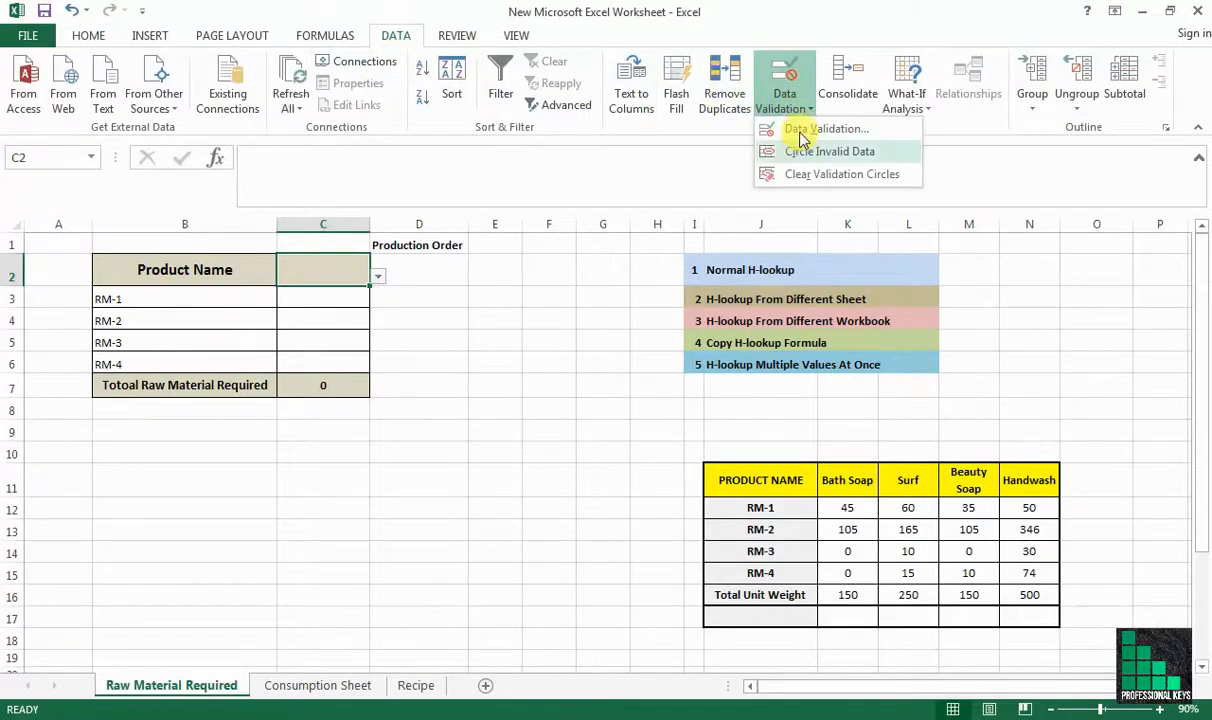
{"action": "left_click", "coordinate": [793, 127]}
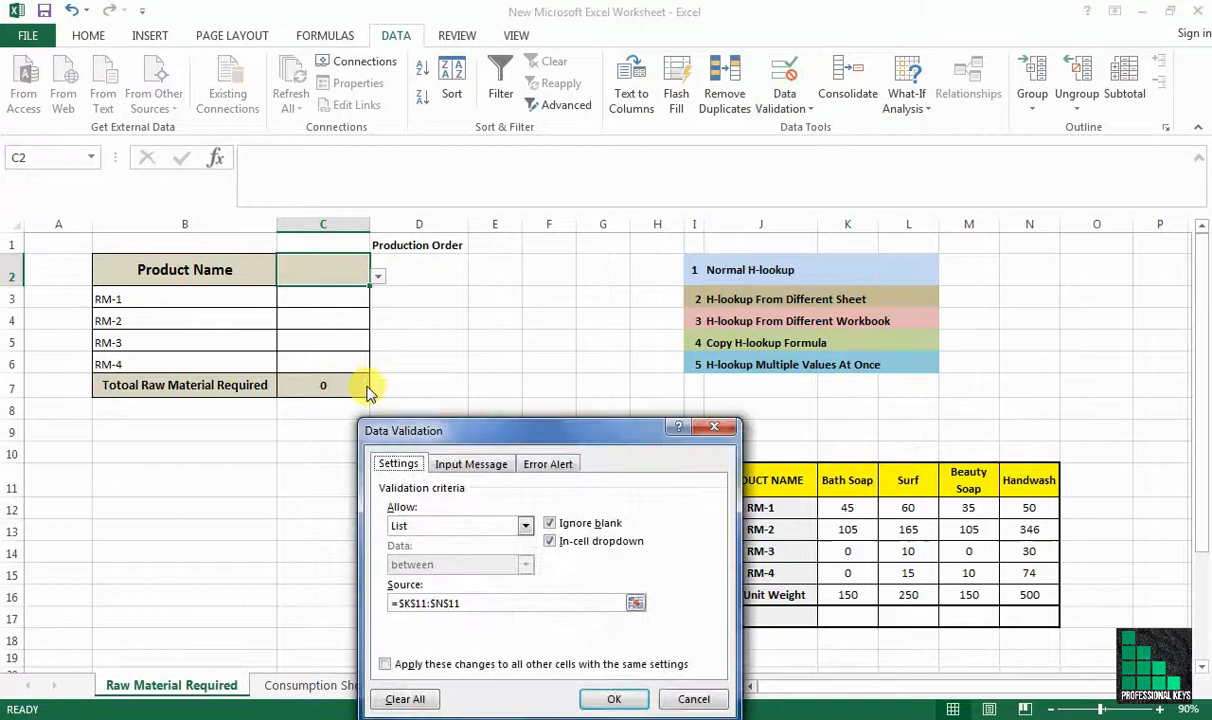
{"action": "left_click", "coordinate": [475, 525]}
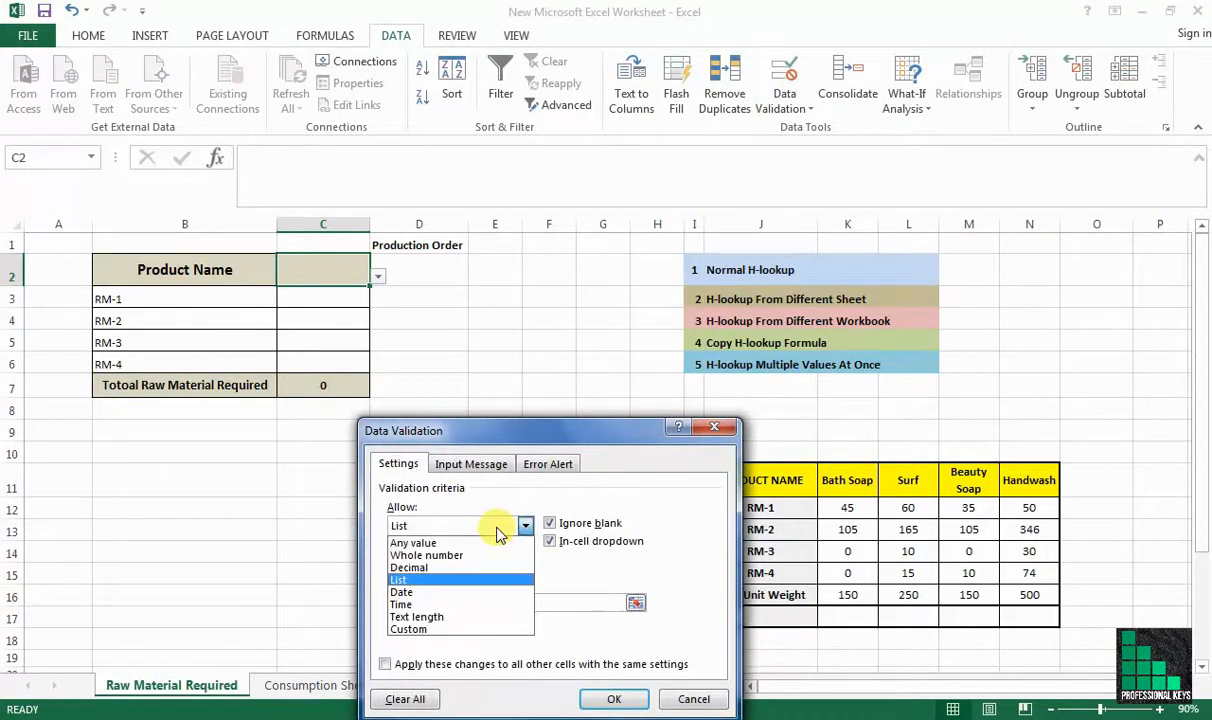
{"action": "left_click", "coordinate": [399, 580]}
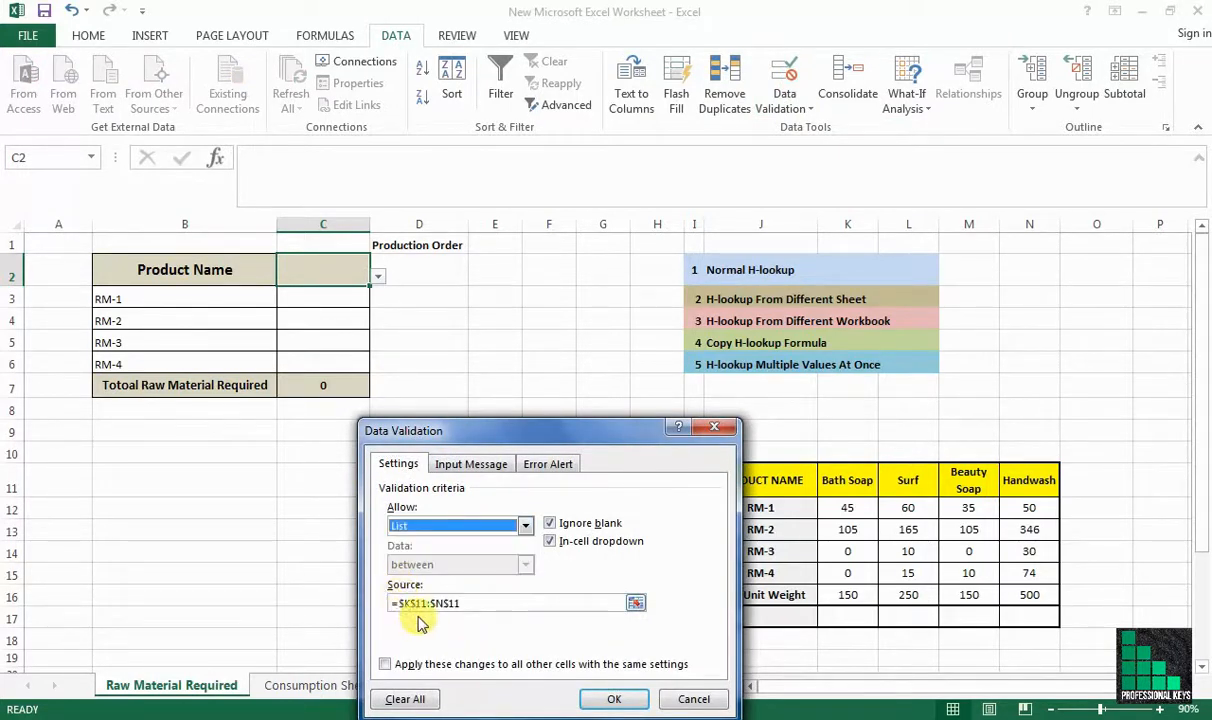
{"action": "left_click", "coordinate": [410, 699]}
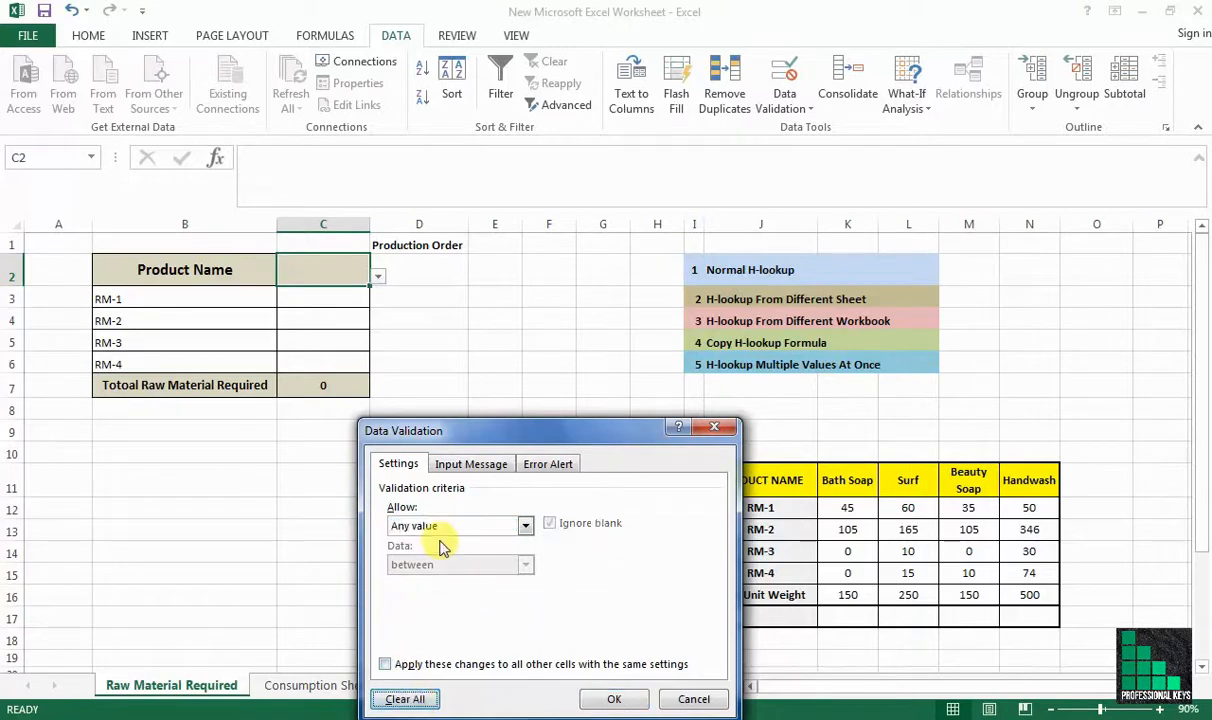
Step: Apply list validation to cell C2 using the product headers =$K$11:$N$11 as the source
{"action": "left_click", "coordinate": [500, 524]}
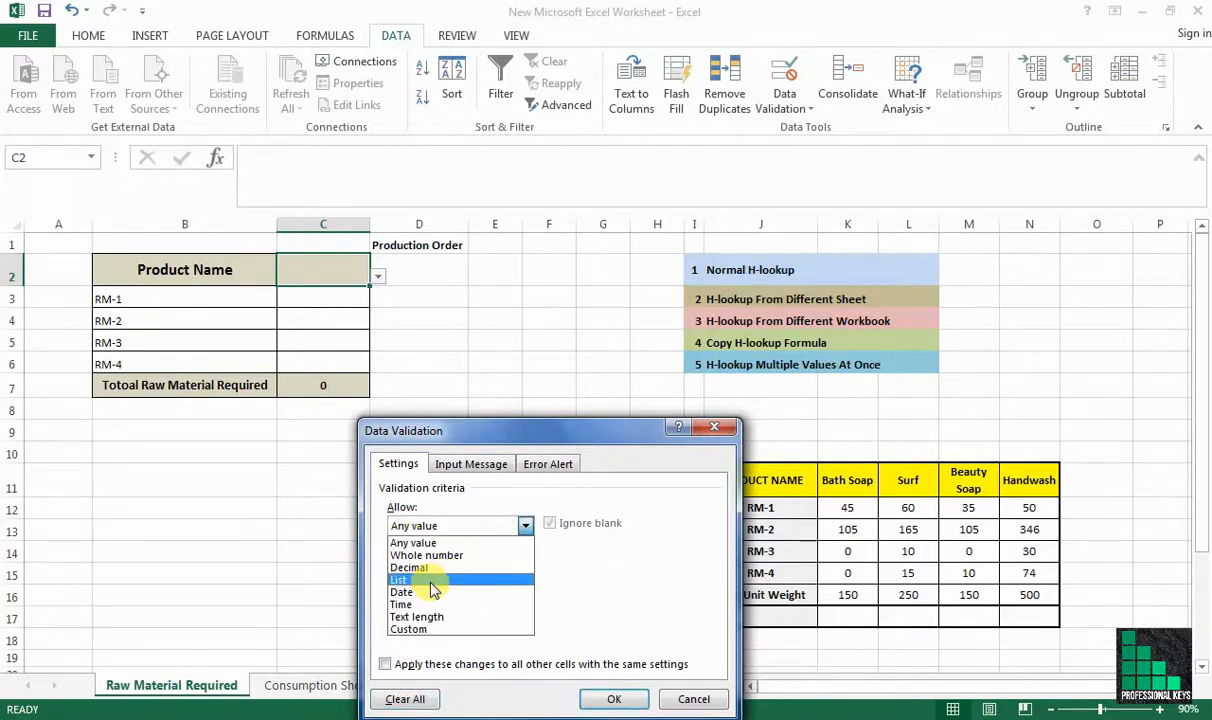
{"action": "left_click", "coordinate": [408, 579]}
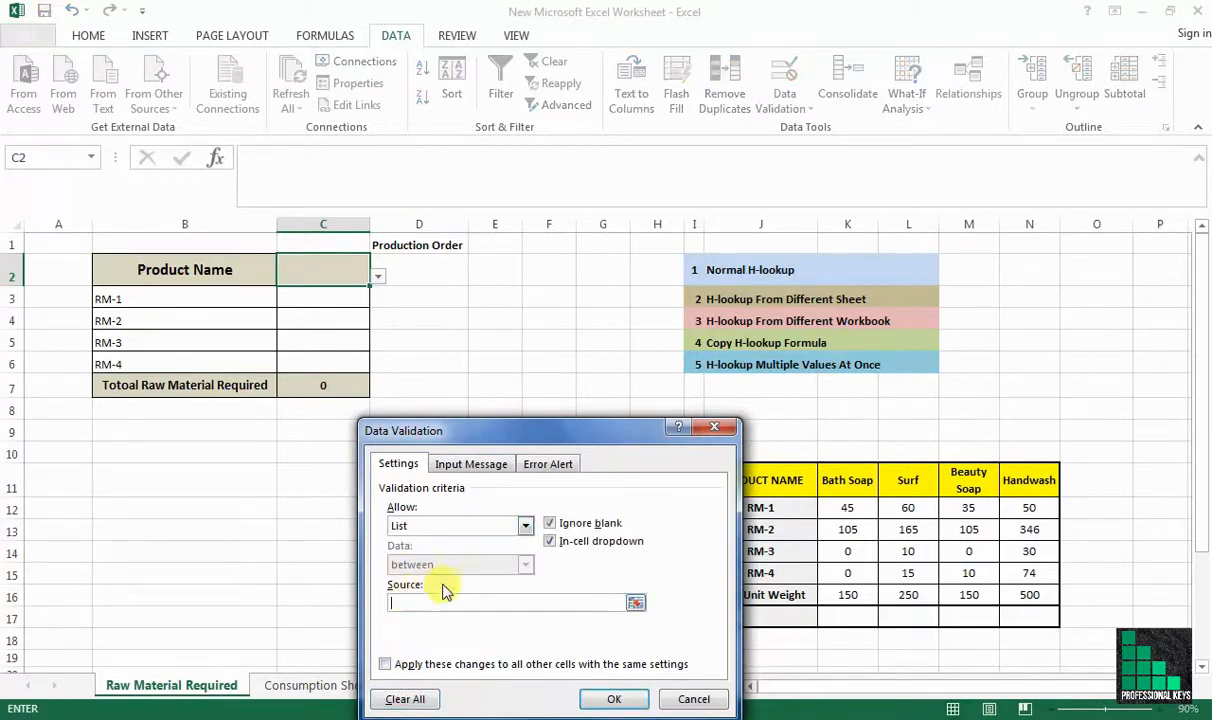
{"action": "left_click_drag", "start_coordinate": [581, 445], "coordinate": [408, 443]}
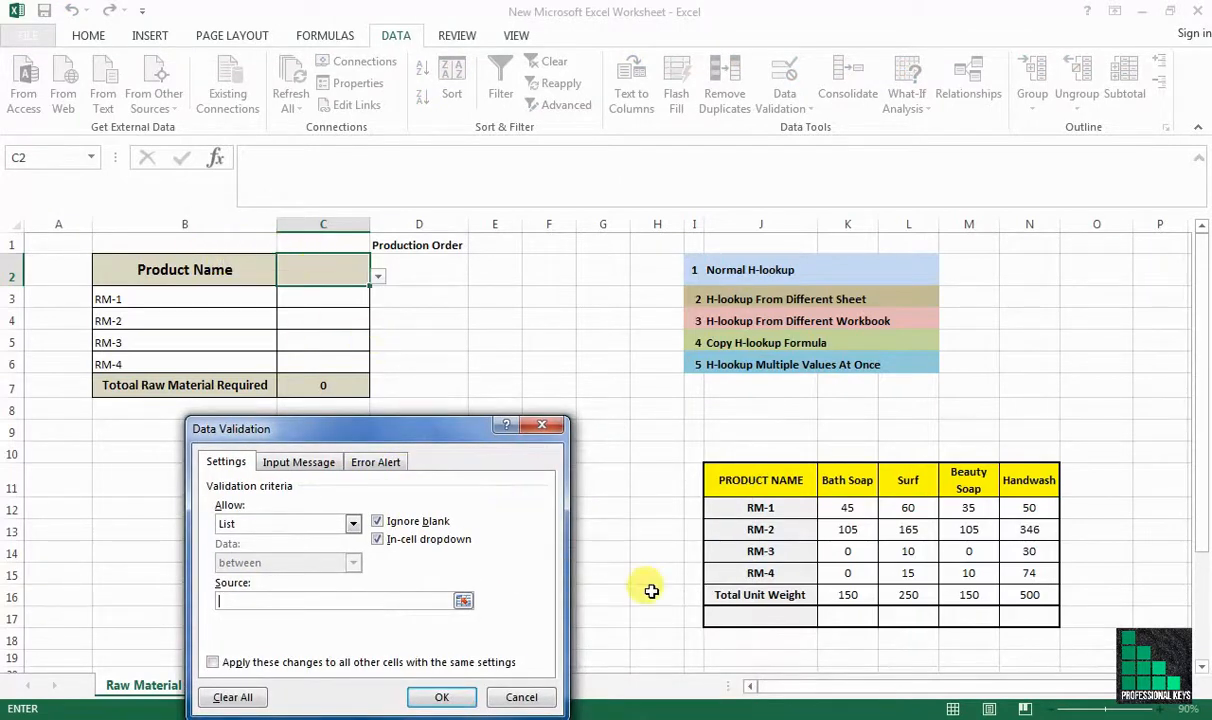
{"action": "left_click_drag", "start_coordinate": [855, 483], "coordinate": [1028, 481]}
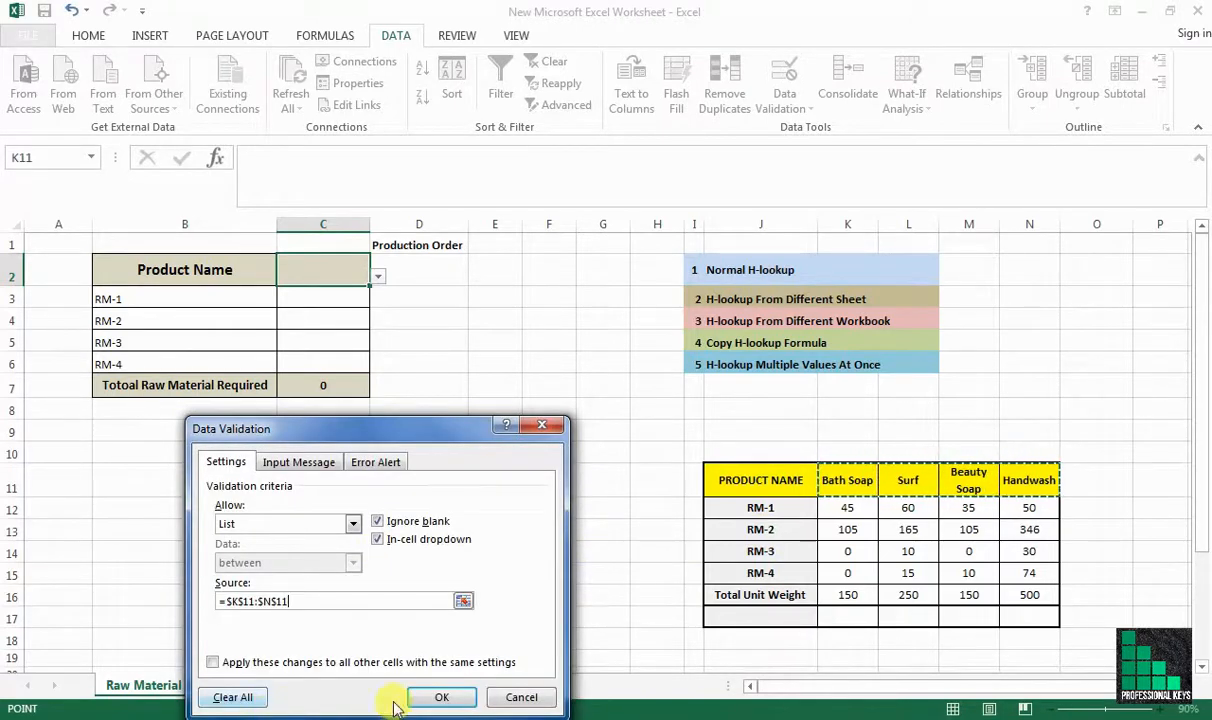
{"action": "left_click", "coordinate": [438, 697]}
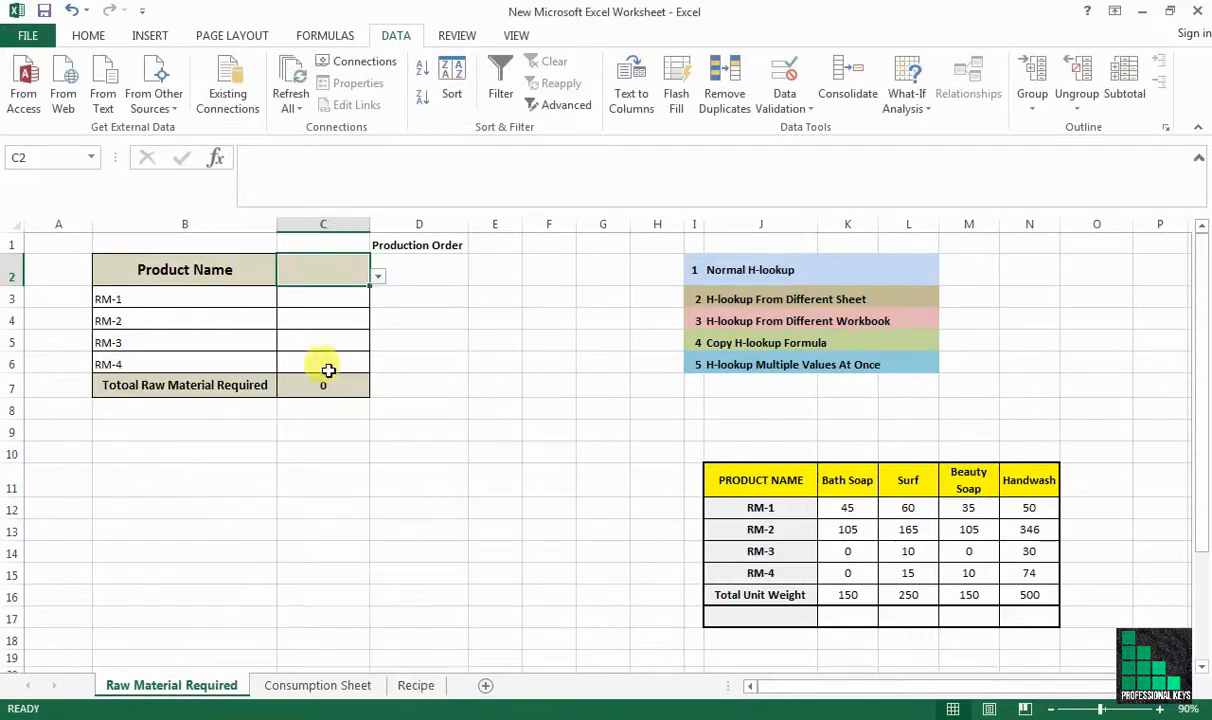
Step: Test the product list in C2 by choosing Surf, and finish with Handwash selected
{"action": "left_click", "coordinate": [378, 277]}
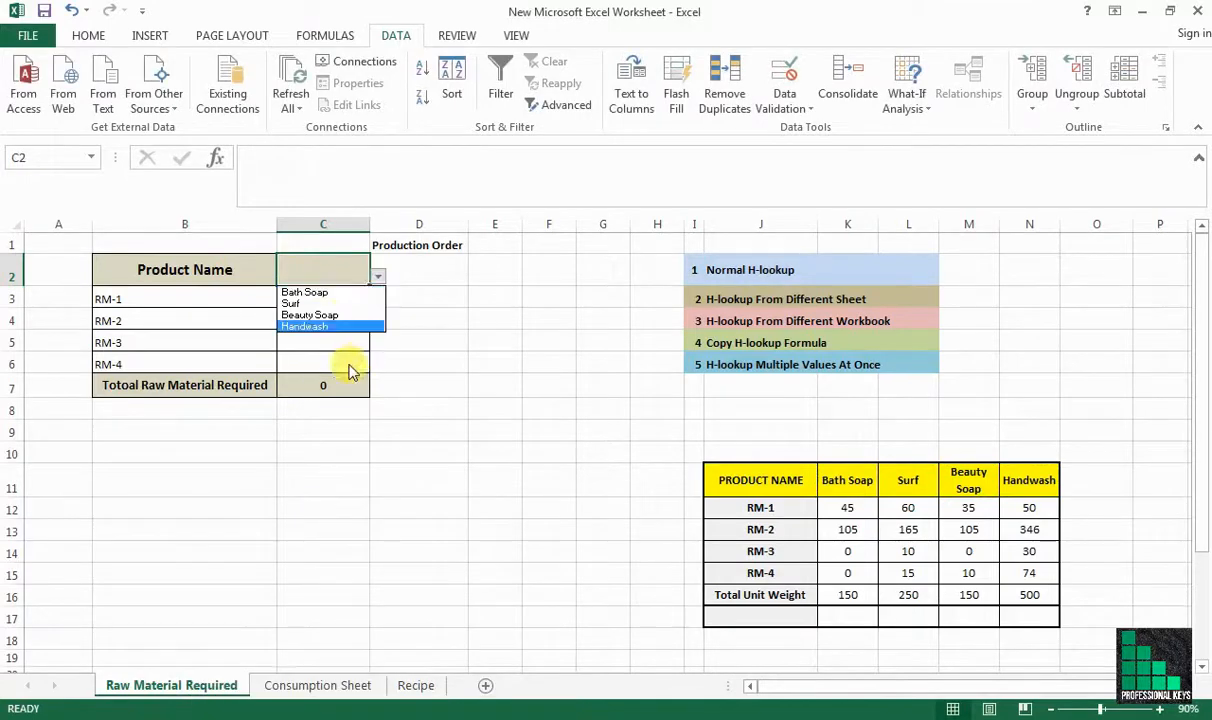
{"action": "left_click", "coordinate": [335, 304]}
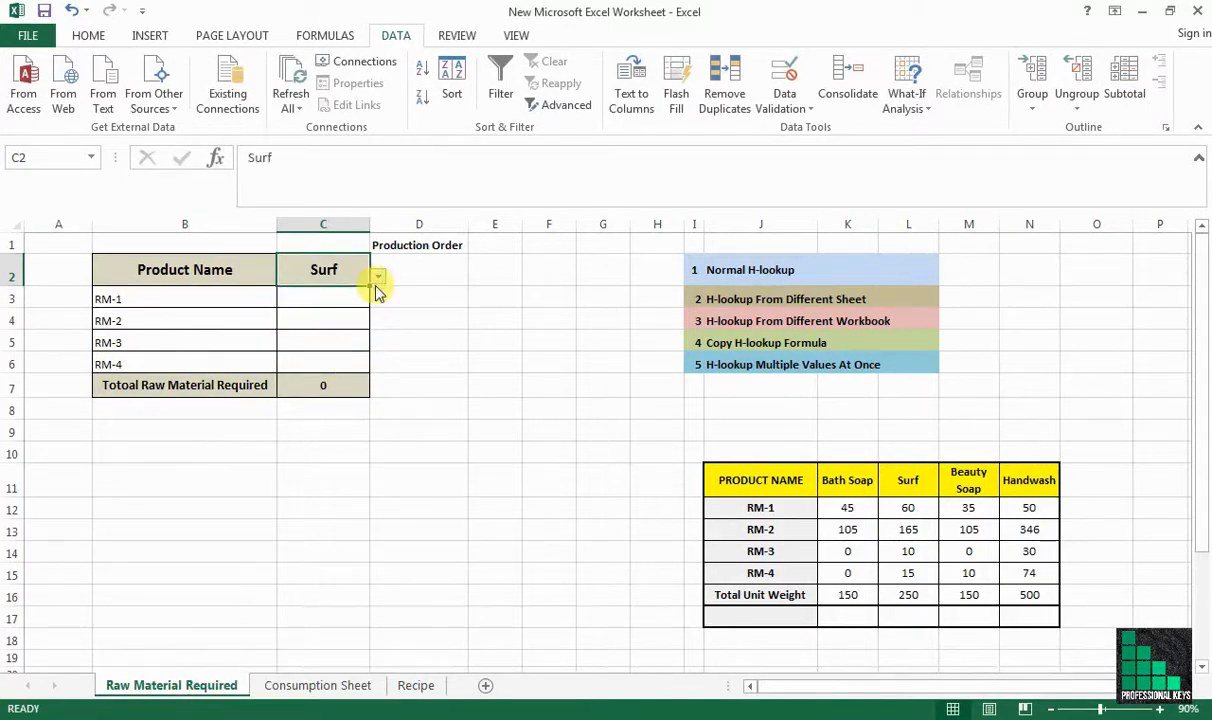
{"action": "left_click", "coordinate": [378, 279]}
{"action": "left_click", "coordinate": [338, 322]}
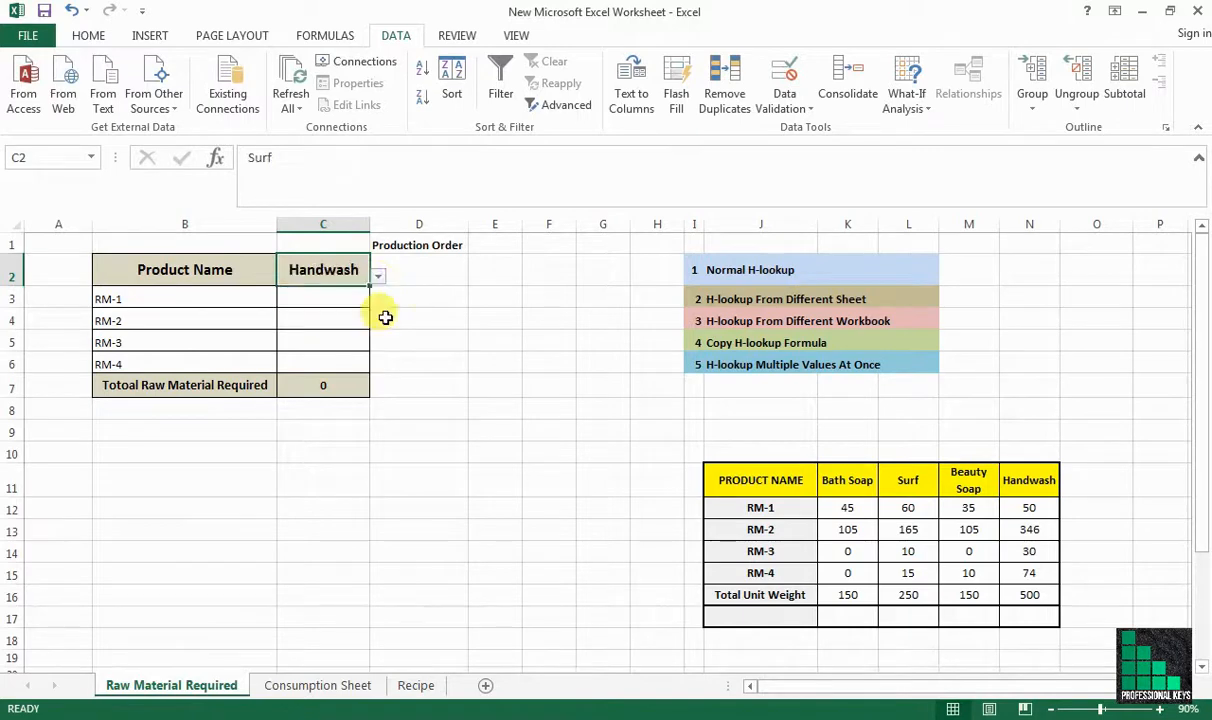
{"action": "left_click", "coordinate": [428, 476]}
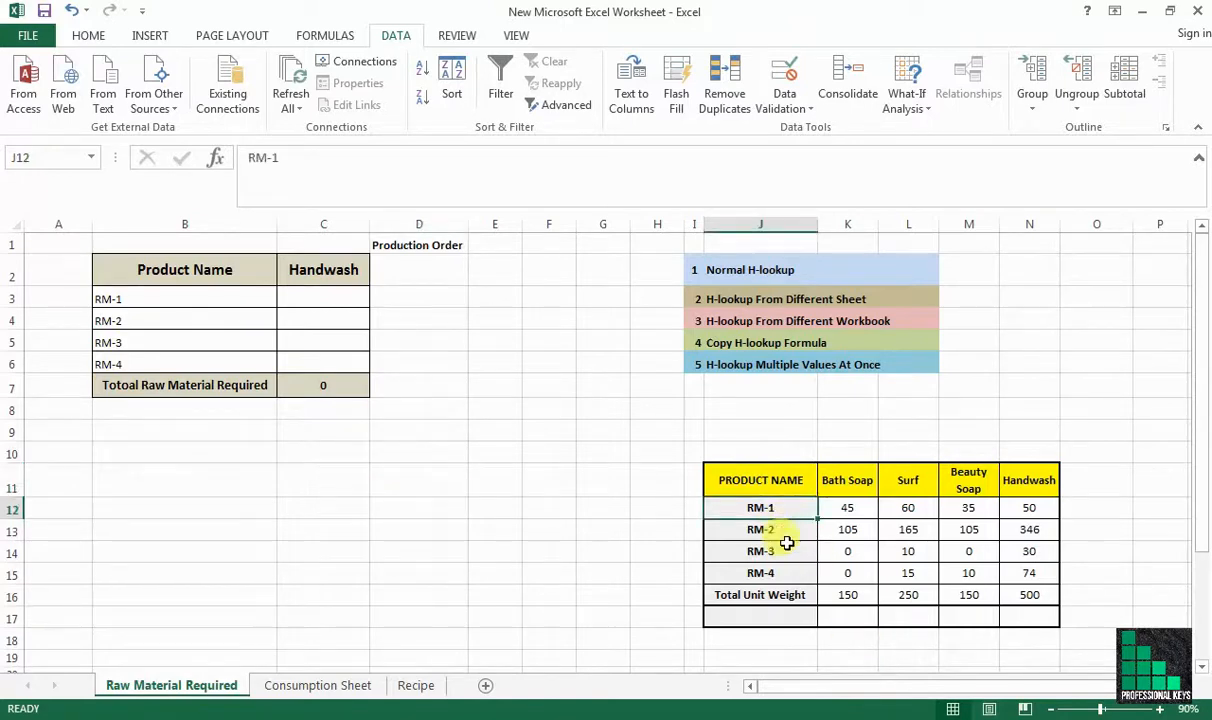
{"action": "left_click", "coordinate": [850, 507]}
{"action": "left_click_drag", "start_coordinate": [849, 571], "coordinate": [1033, 563]}
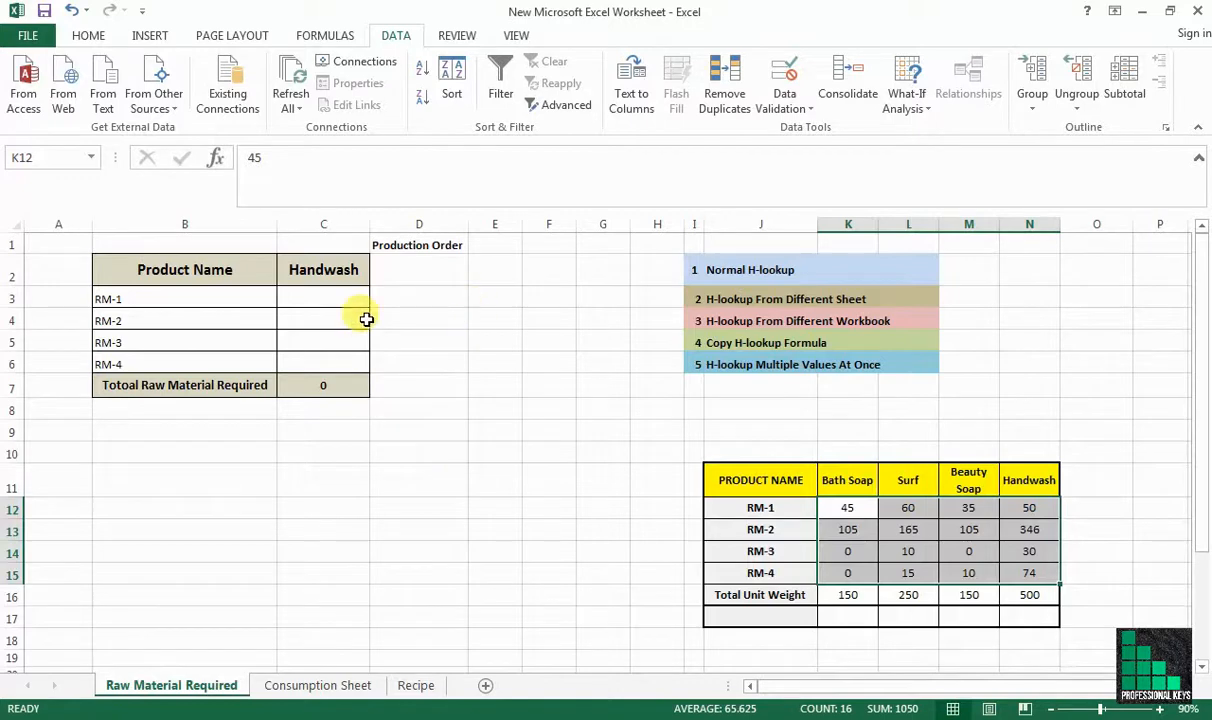
Step: Start an HLOOKUP formula in C3 with C2 as lookup value and the absolute range $K$11:$N$16 as table array
{"action": "left_click", "coordinate": [337, 296]}
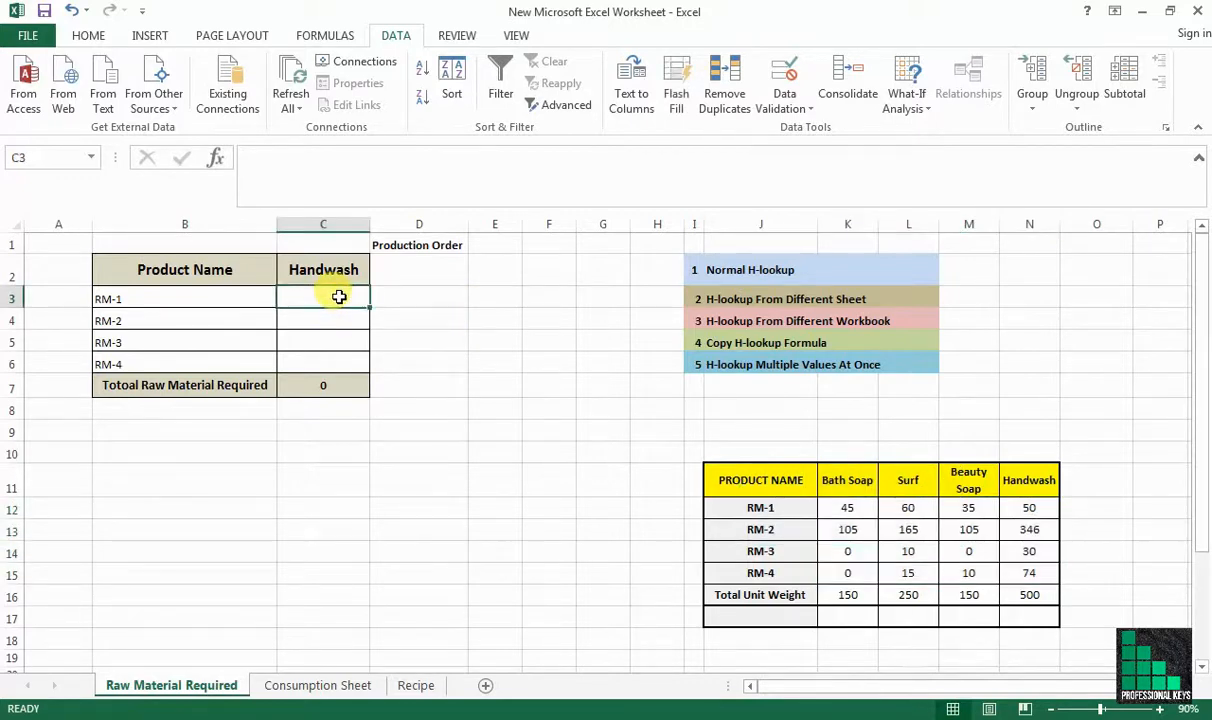
{"action": "type", "text": "=hl"}
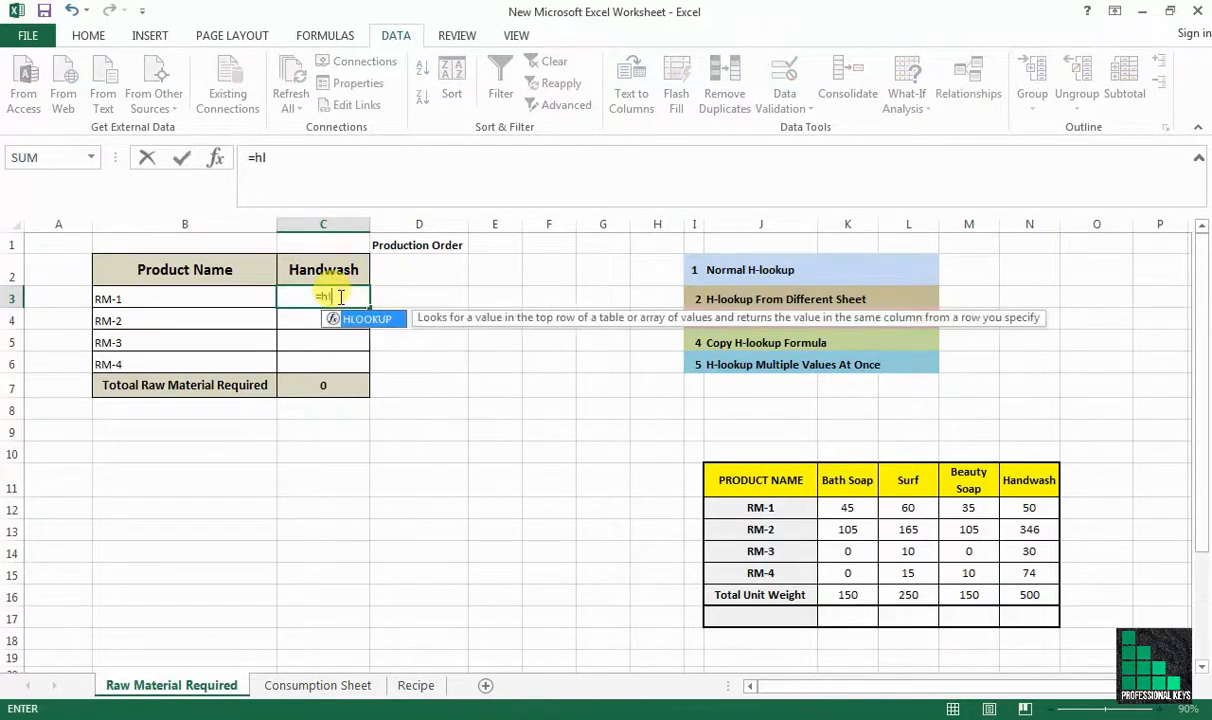
{"action": "key", "text": "Tab"}
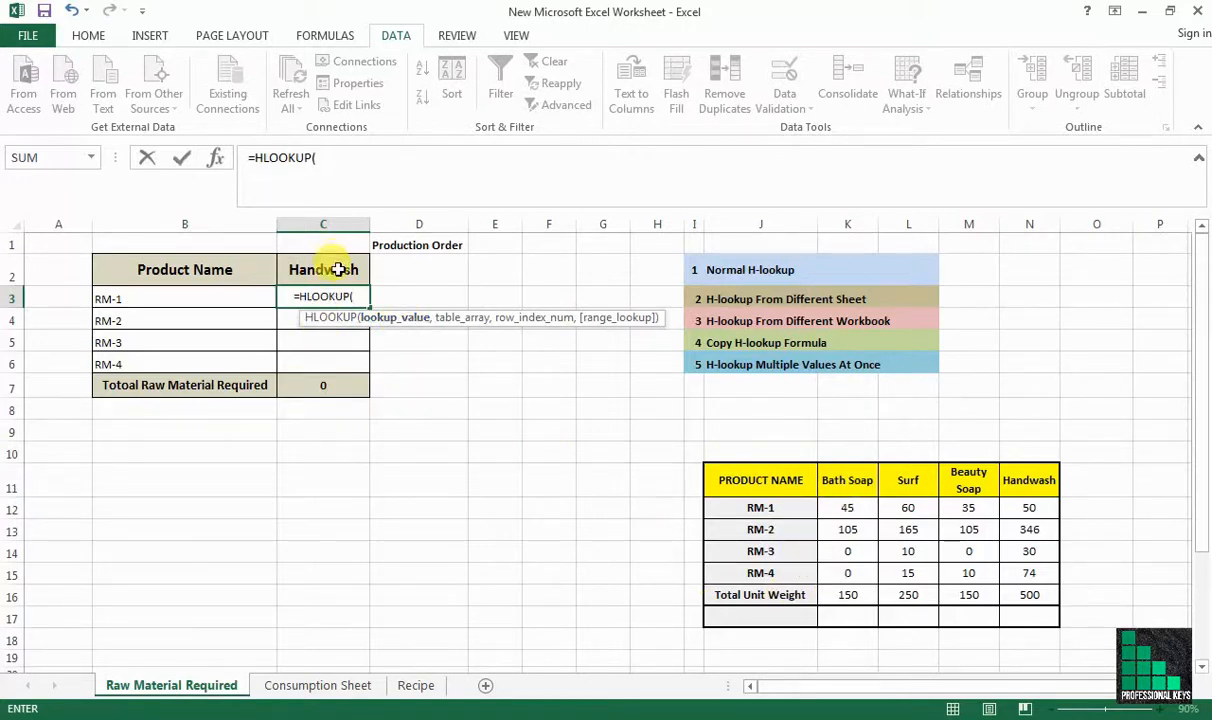
{"action": "left_click", "coordinate": [340, 269]}
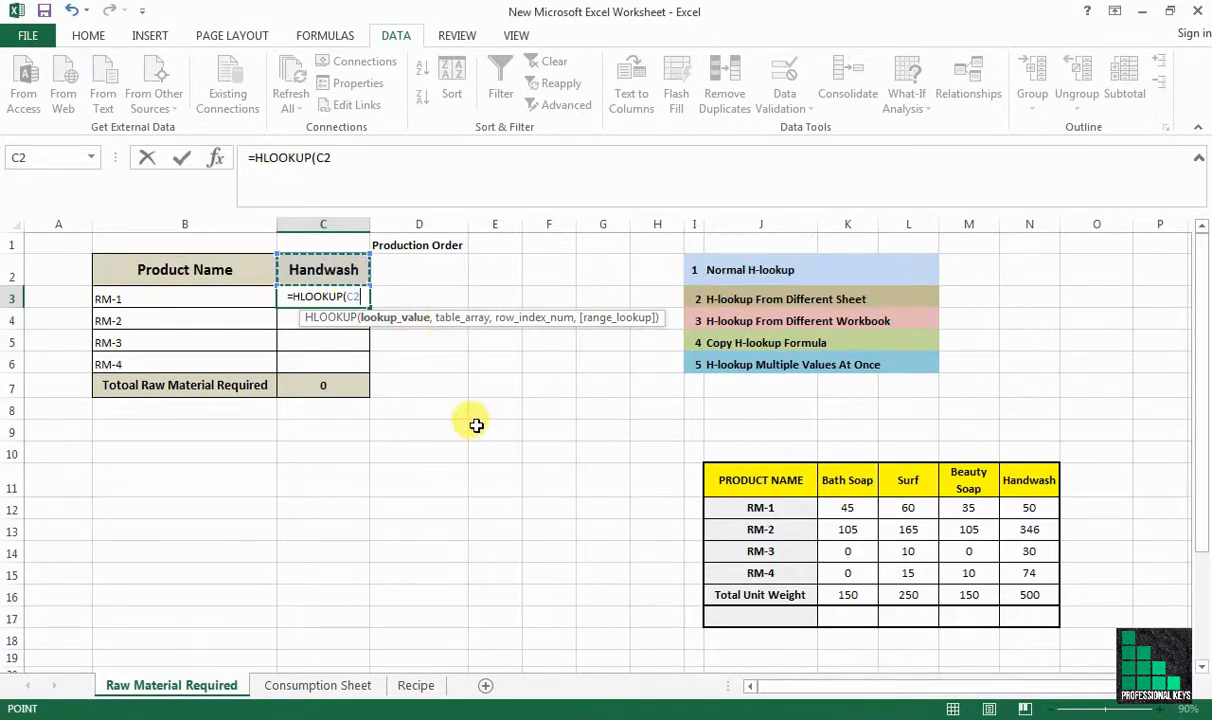
{"action": "type", "text": ","}
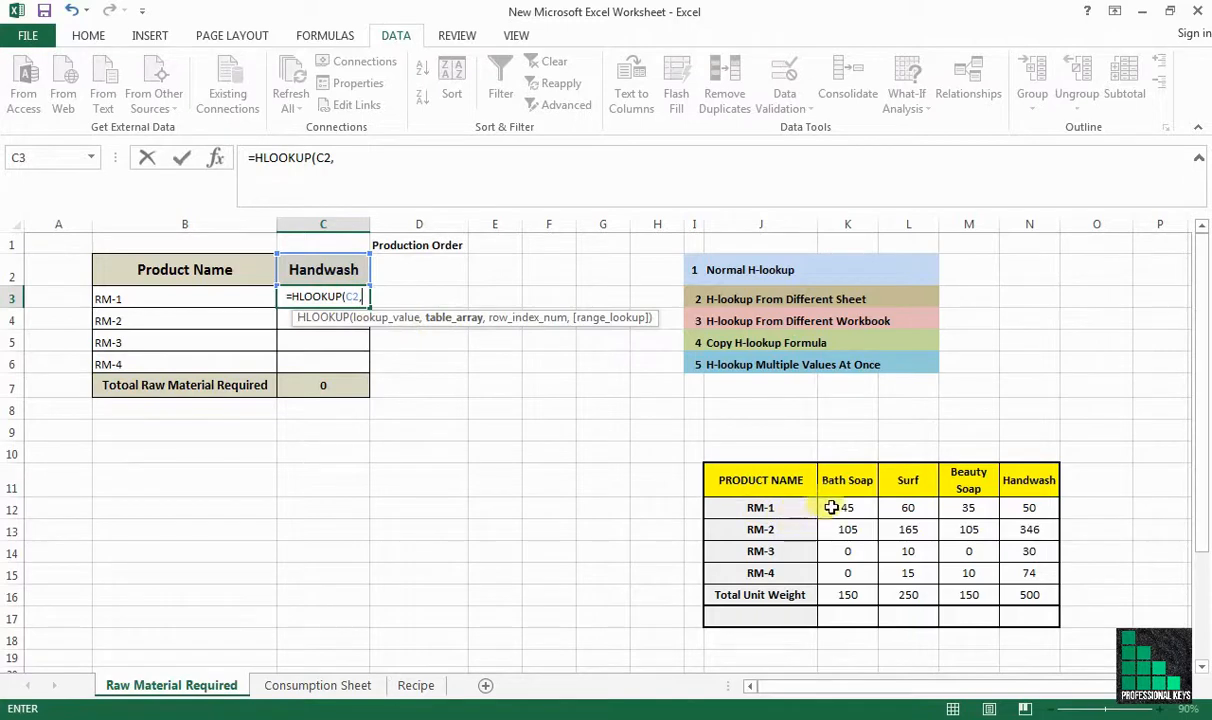
{"action": "left_click_drag", "start_coordinate": [850, 485], "coordinate": [1035, 597]}
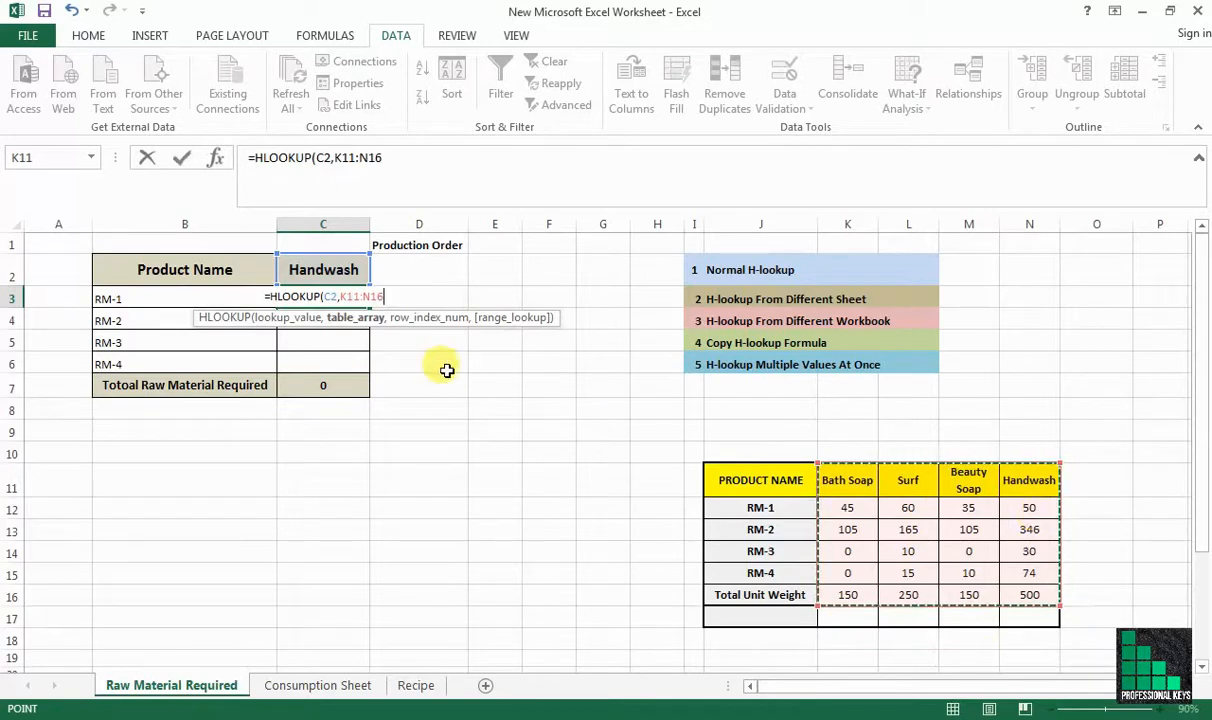
{"action": "key", "text": "F4"}
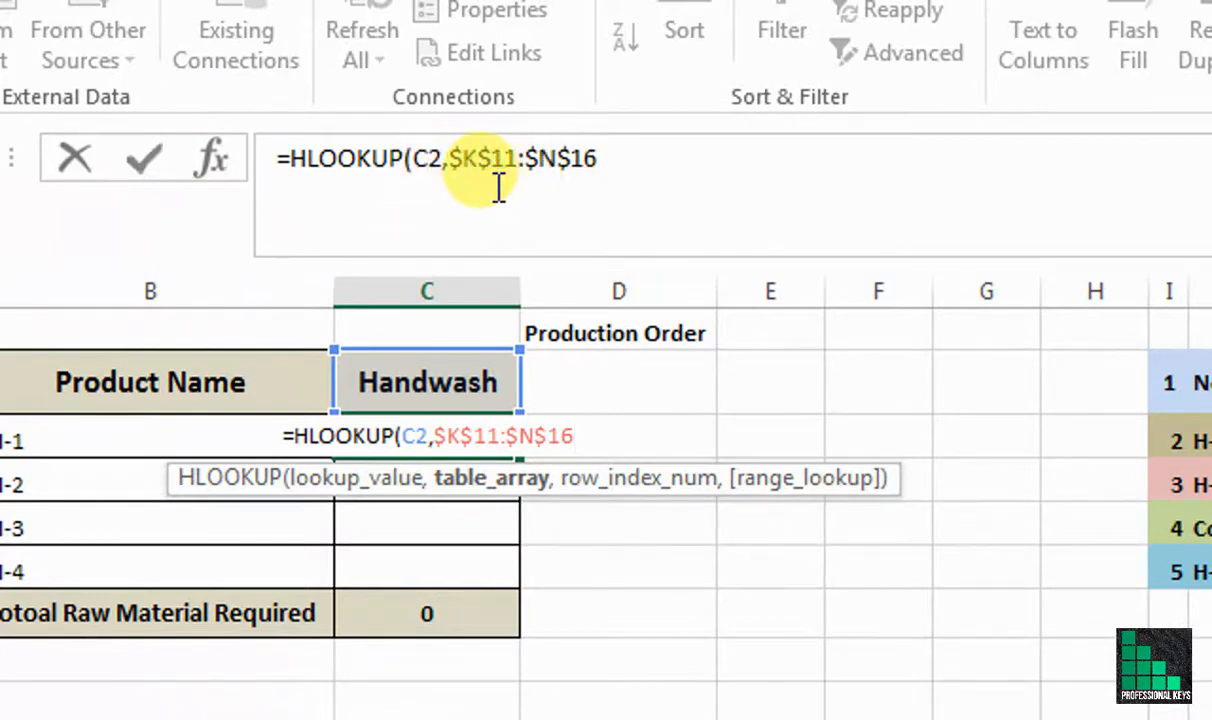
Step: Complete the HLOOKUP formula in C3 with row index number 2 and FALSE for an exact match
{"action": "left_click", "coordinate": [612, 163]}
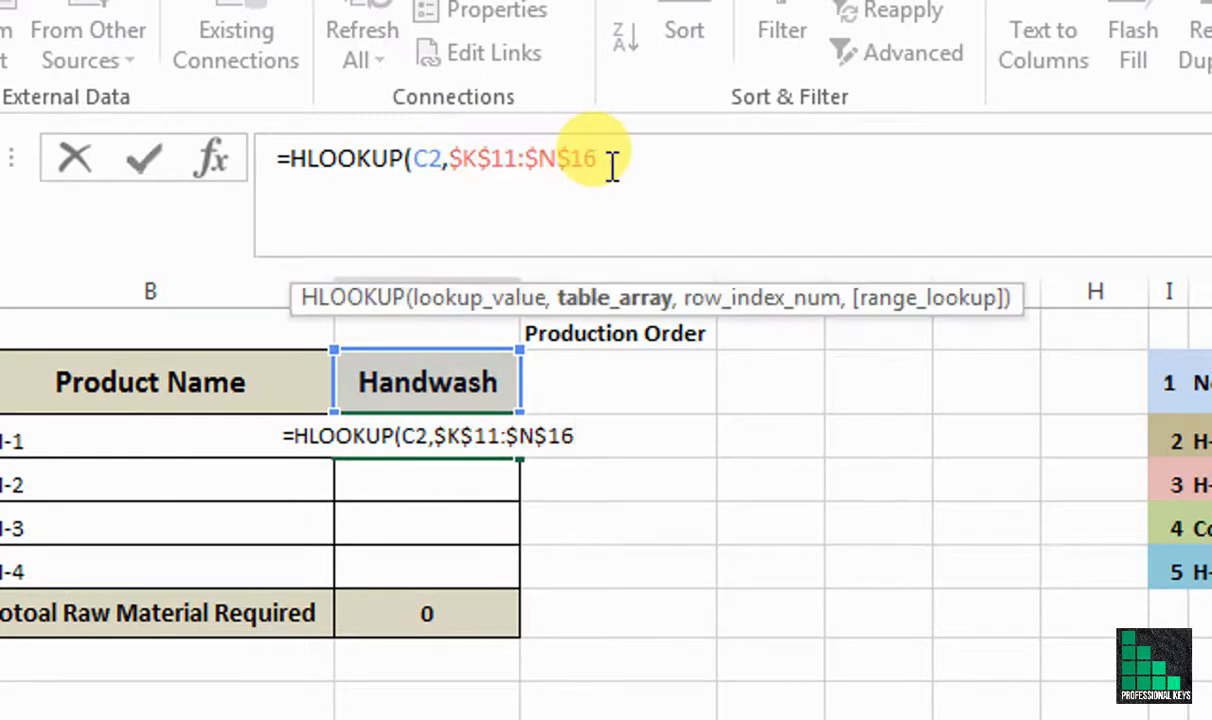
{"action": "type", "text": ","}
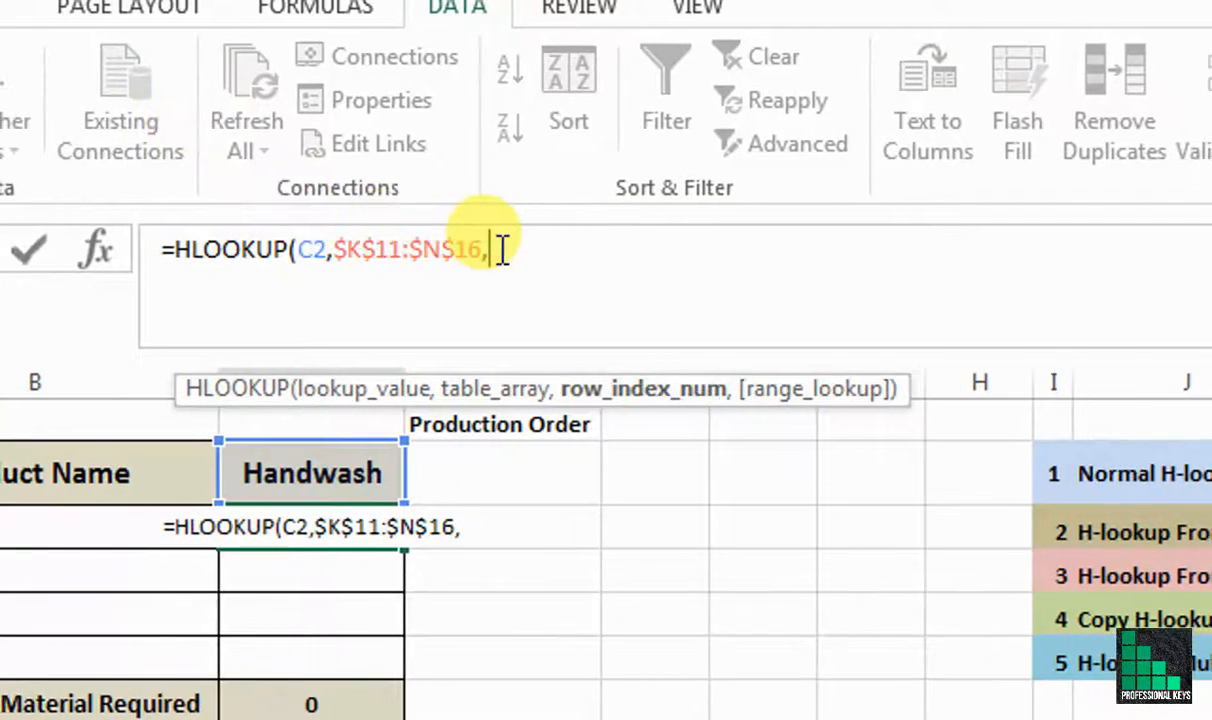
{"action": "type", "text": "2"}
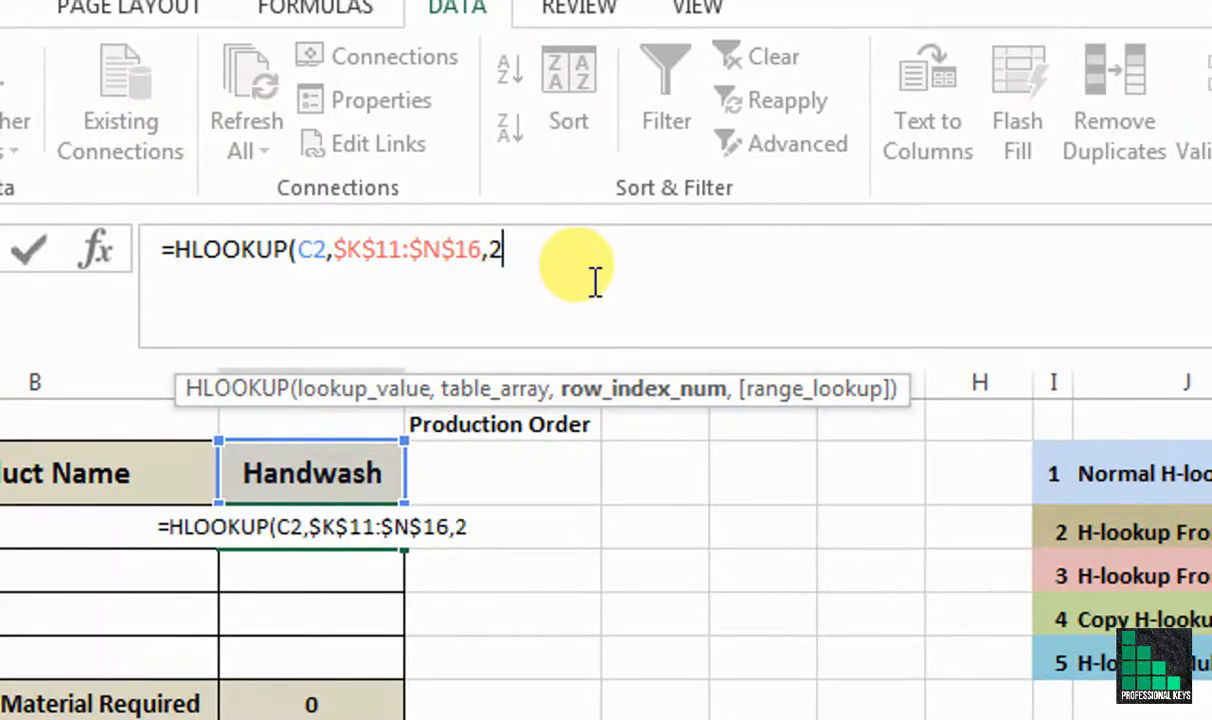
{"action": "type", "text": ","}
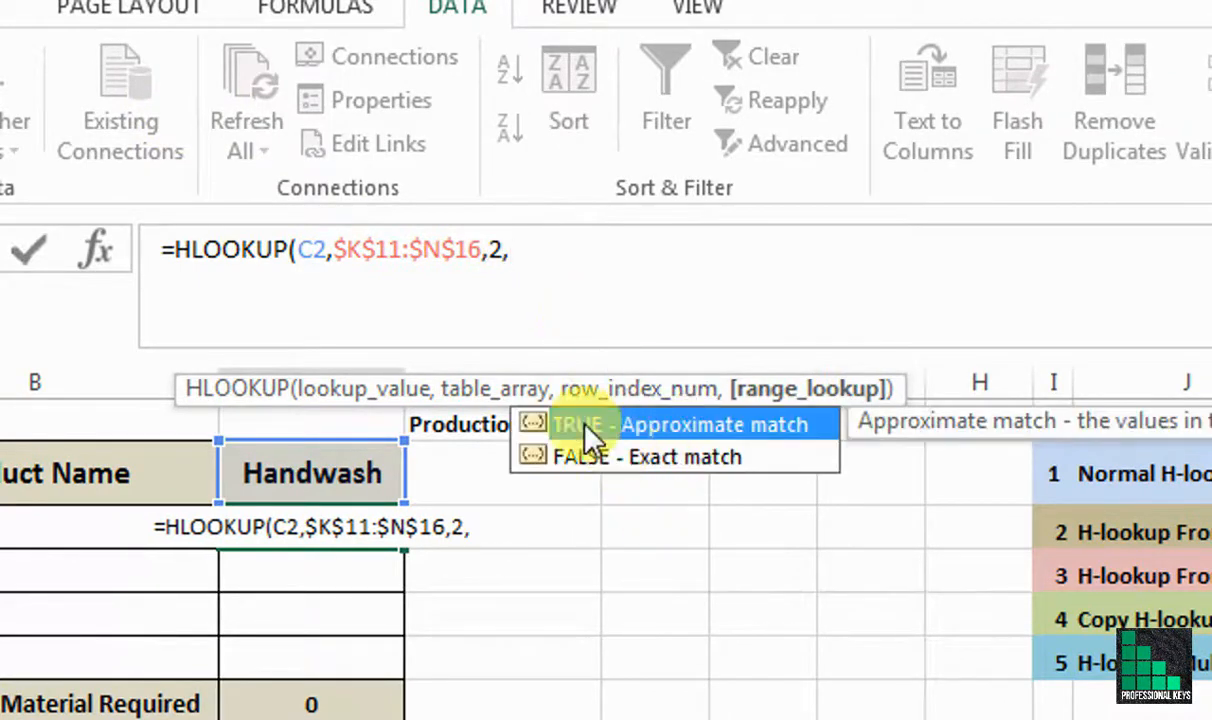
{"action": "double_click", "coordinate": [758, 466]}
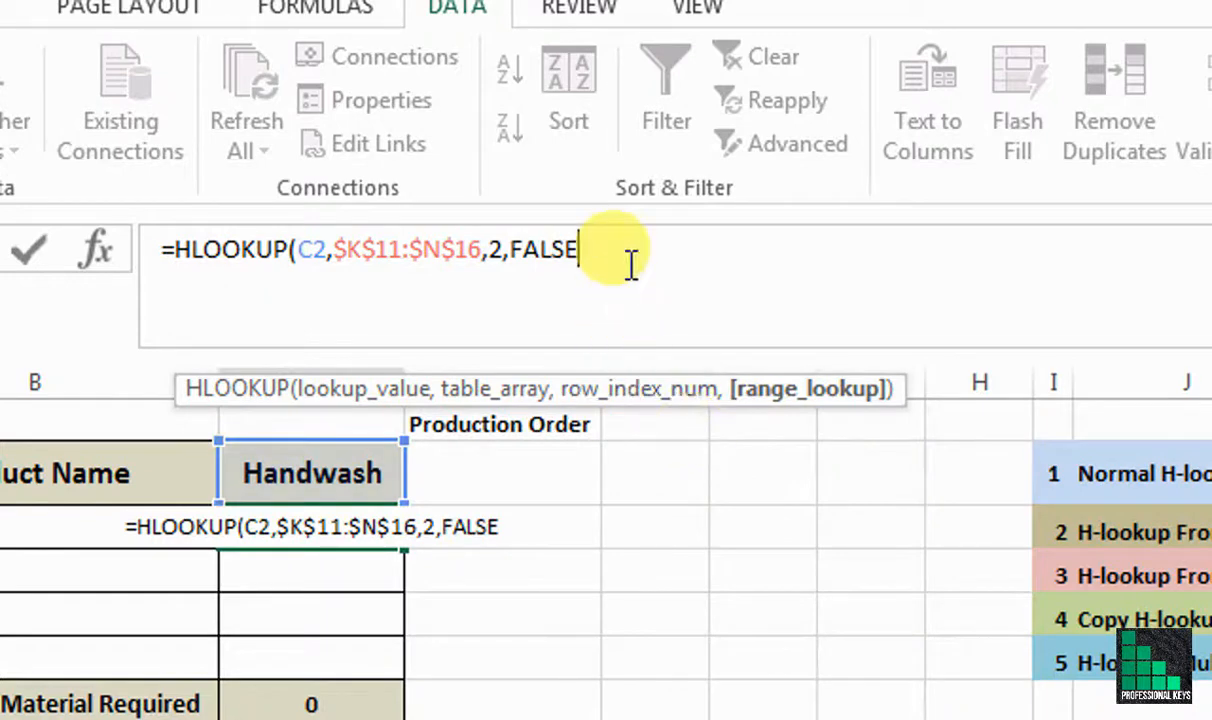
{"action": "type", "text": ")"}
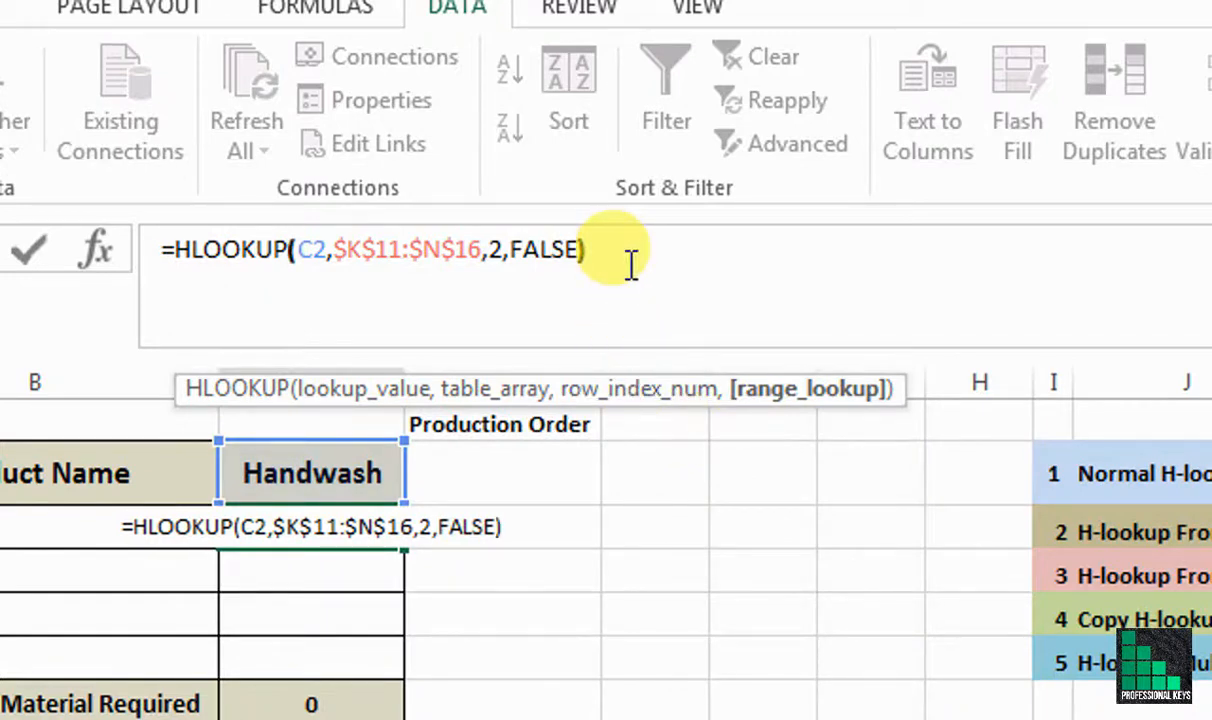
{"action": "key", "text": "Return"}
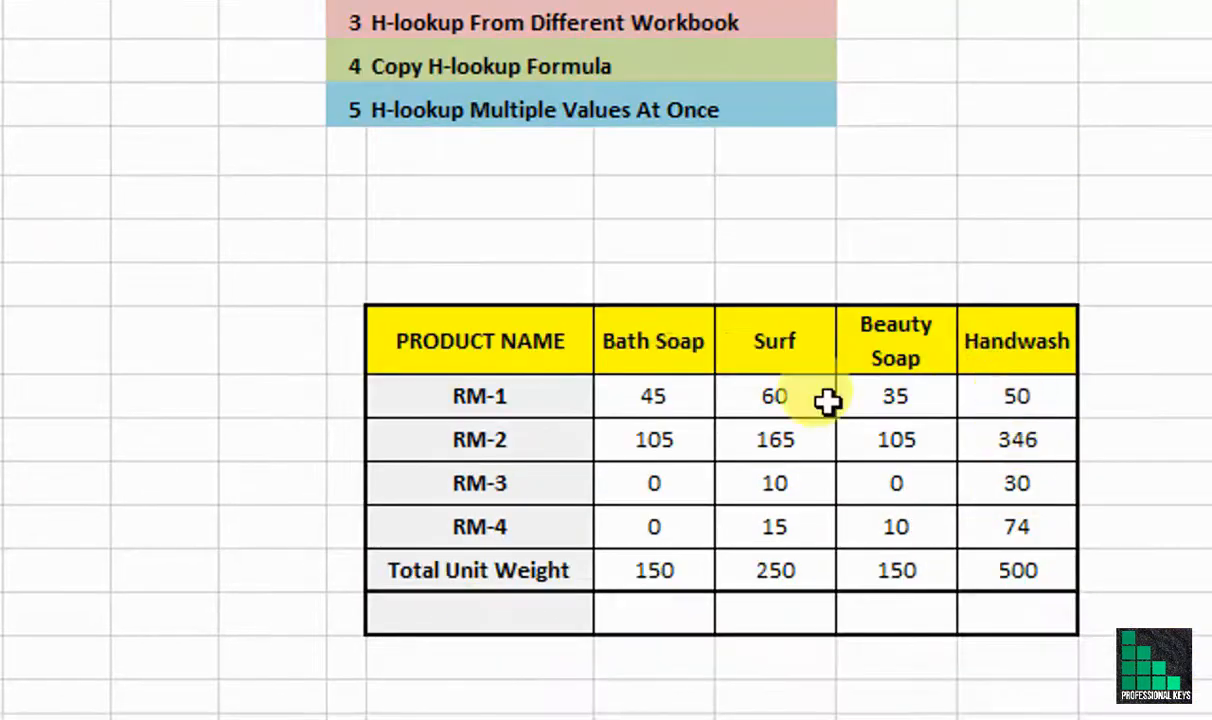
Step: Check the Handwash RM-1 quantity in the source table, then choose Surf in C2 and compare its RM-1 result with the table
{"action": "left_click", "coordinate": [1000, 398]}
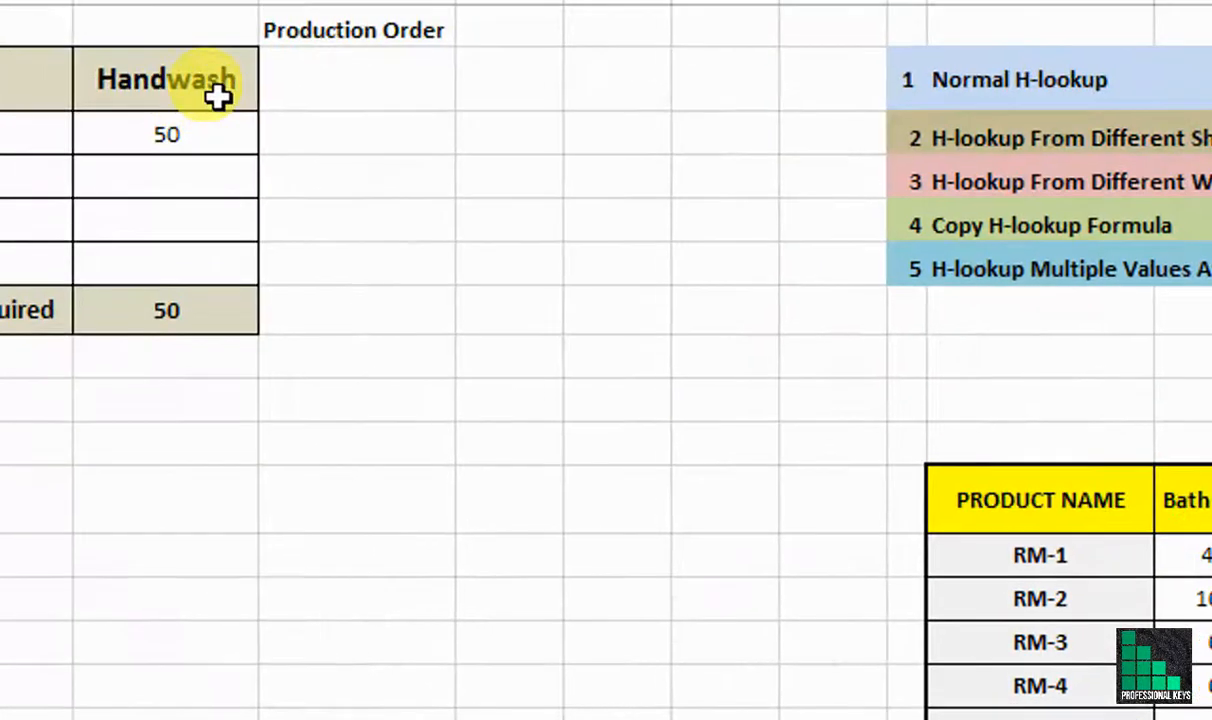
{"action": "left_click", "coordinate": [90, 50]}
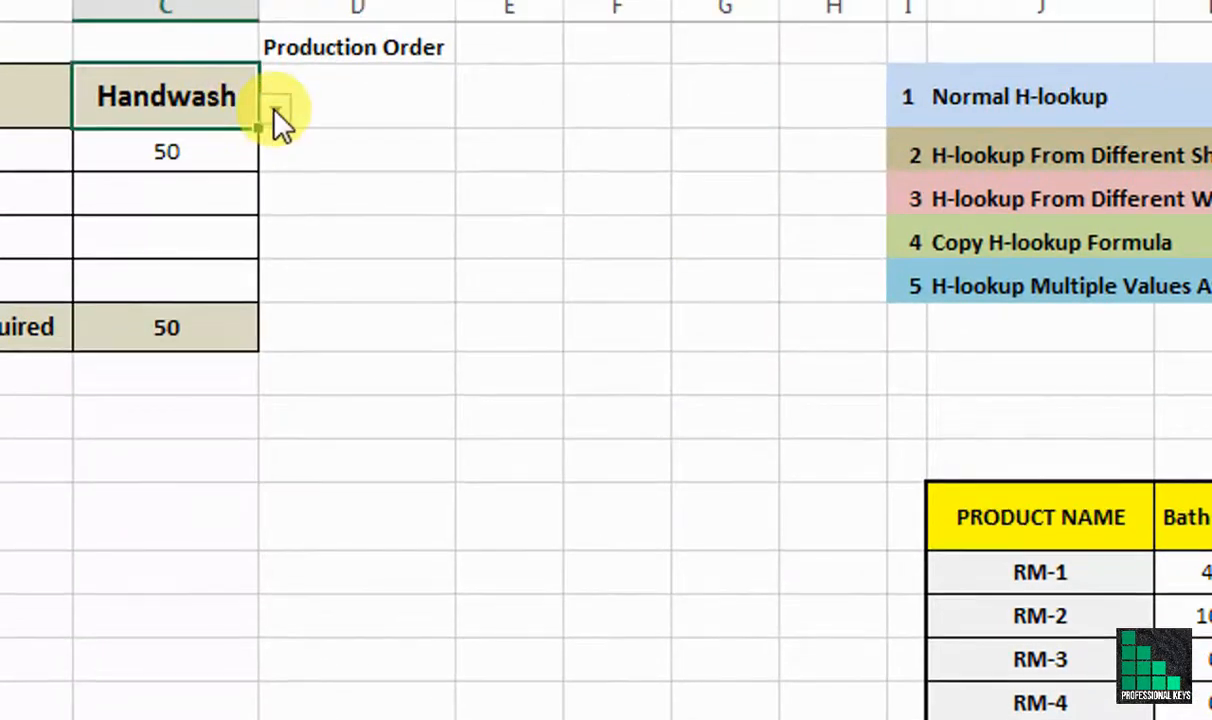
{"action": "left_click", "coordinate": [144, 60]}
{"action": "left_click", "coordinate": [174, 163]}
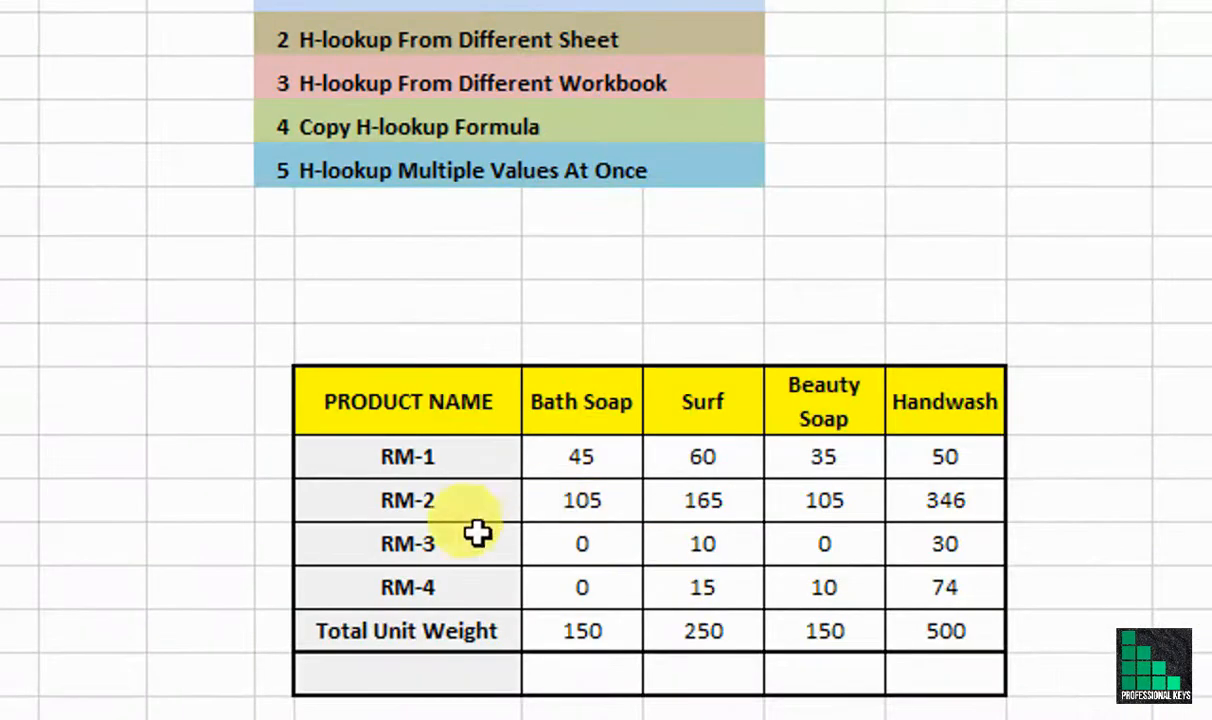
{"action": "left_click", "coordinate": [703, 401]}
{"action": "left_click", "coordinate": [667, 460]}
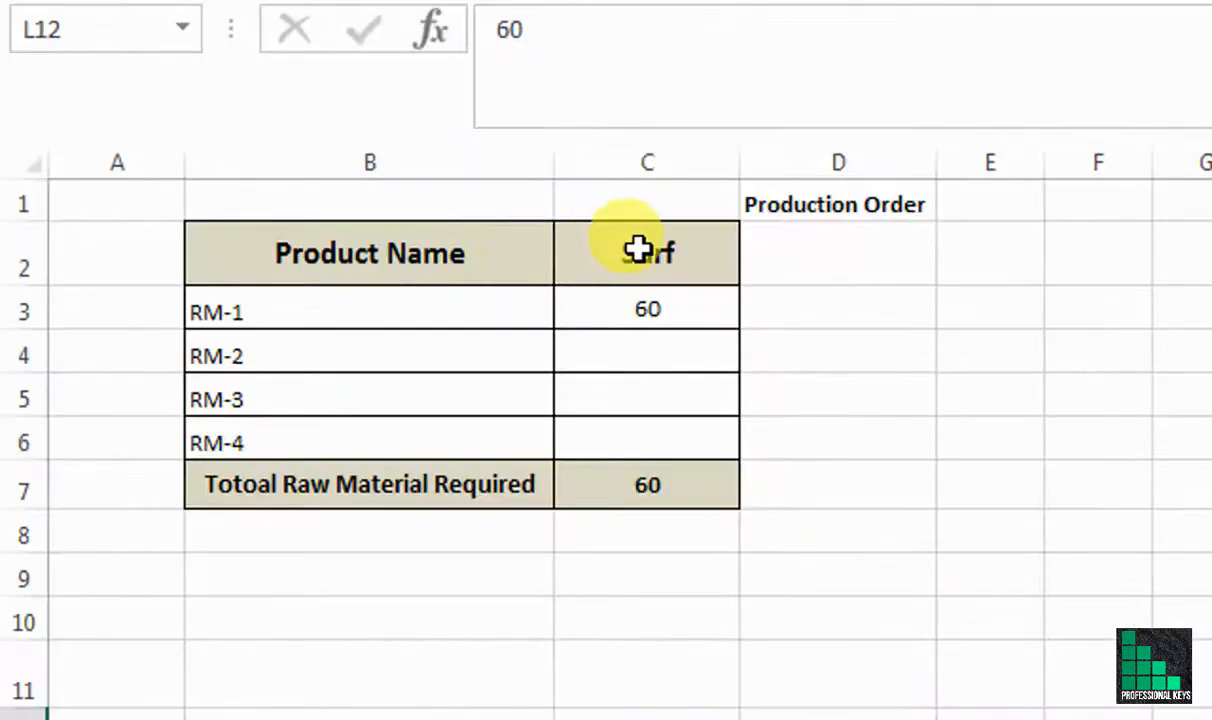
Step: Choose Beauty Soap as the product in C2 and check its RM-1 quantity against the source table
{"action": "left_click", "coordinate": [638, 250]}
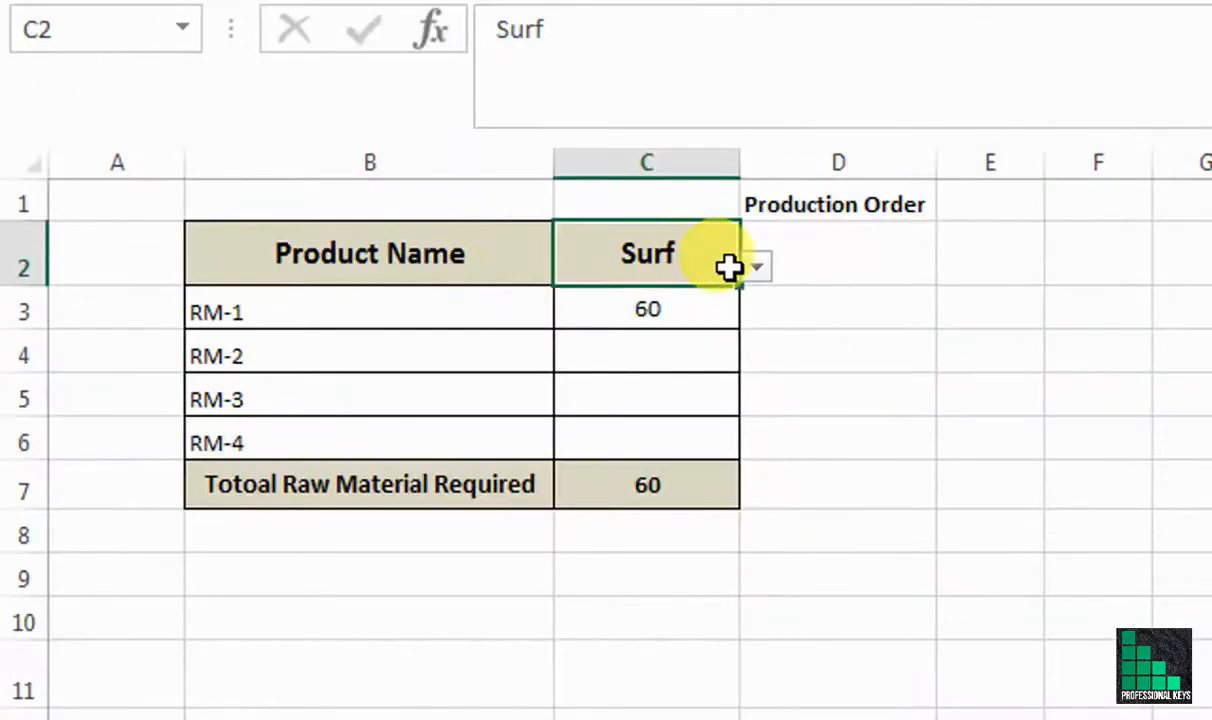
{"action": "left_click", "coordinate": [757, 267]}
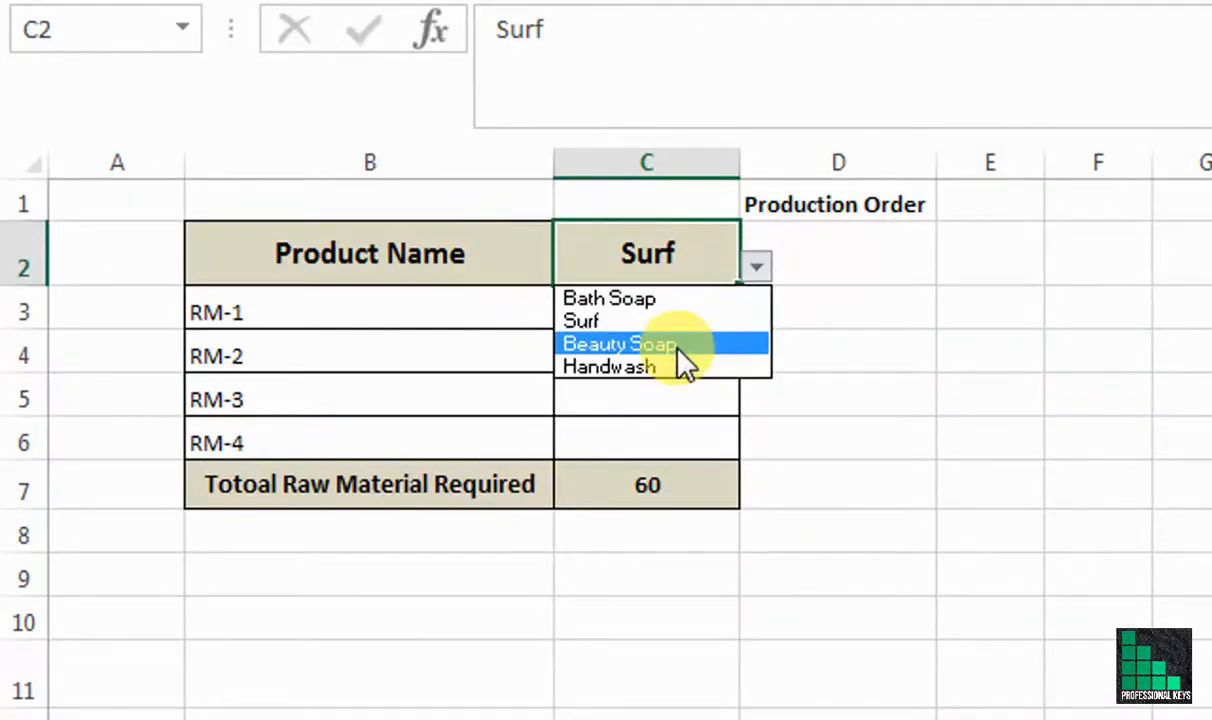
{"action": "left_click", "coordinate": [678, 345]}
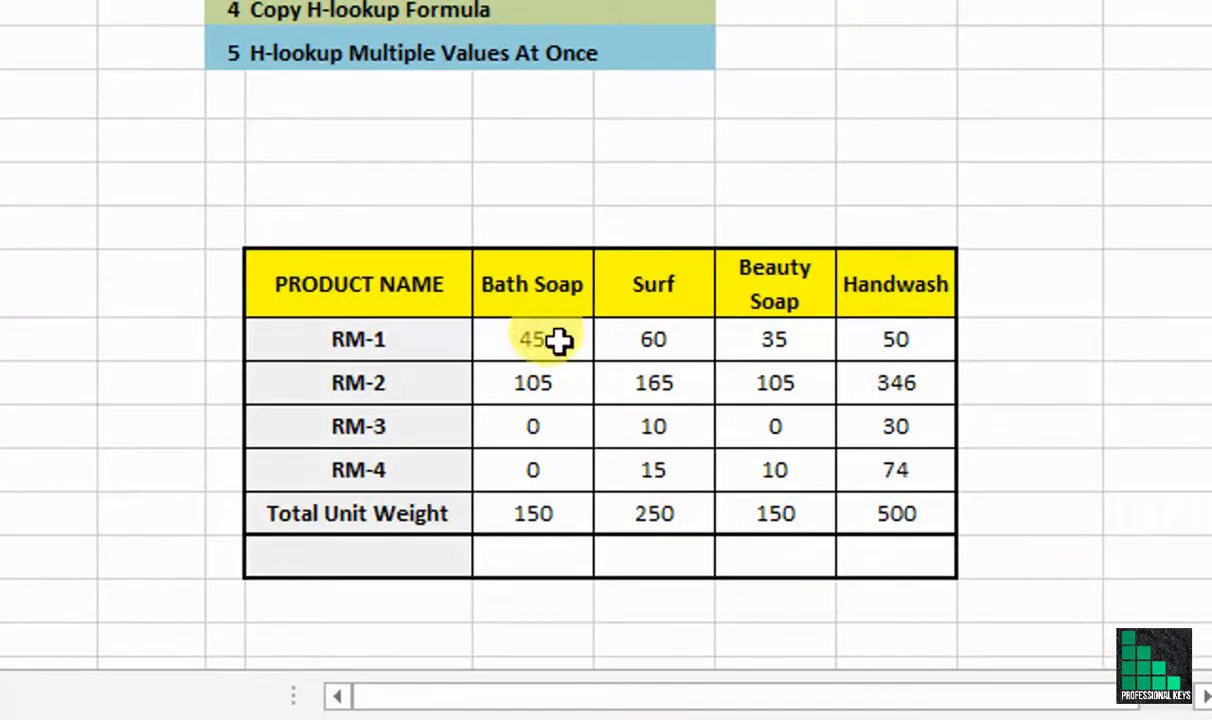
{"action": "left_click", "coordinate": [768, 342]}
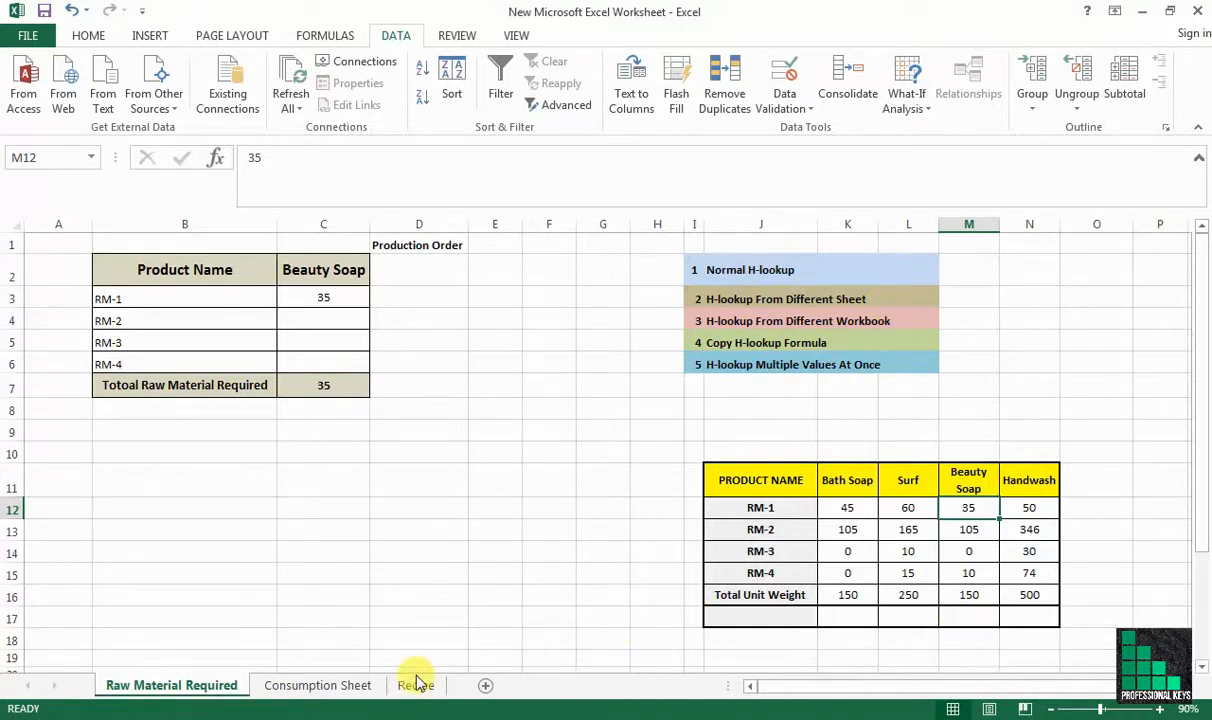
Step: Review the product table and the Recipe sheet's ingredients table, and clear the HLOOKUP formula from C3 on the Raw Material Required sheet
{"action": "left_click_drag", "start_coordinate": [755, 480], "coordinate": [1069, 594]}
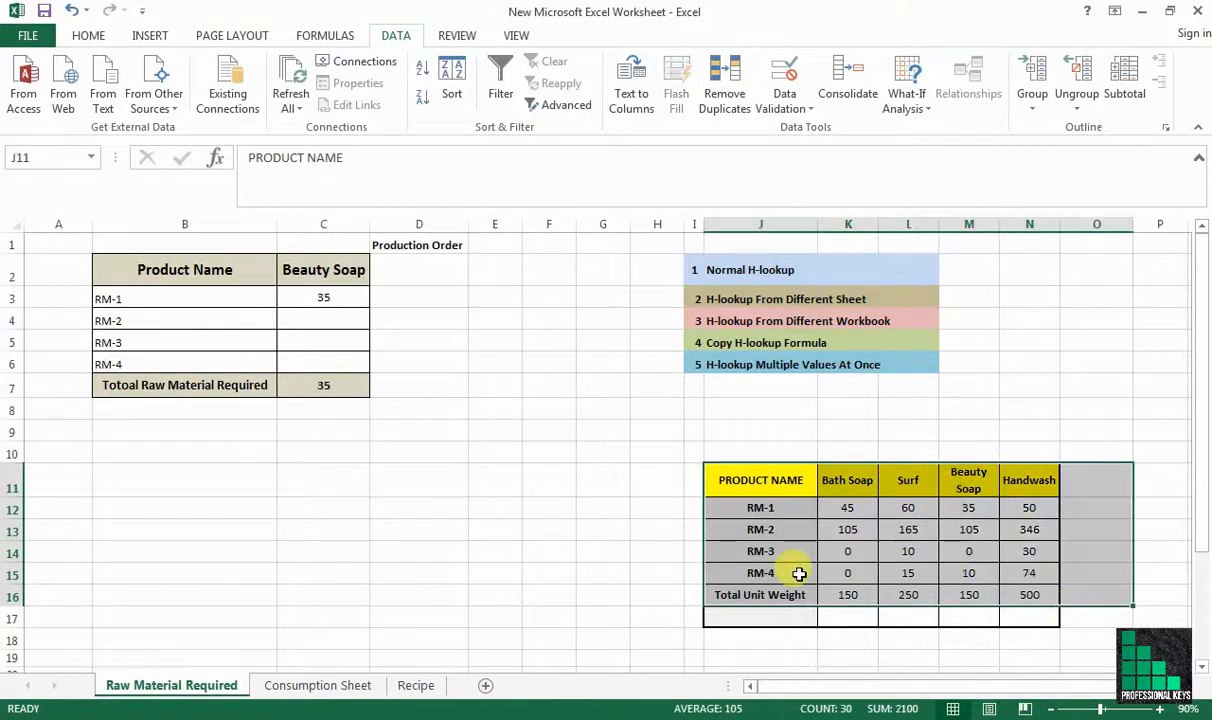
{"action": "left_click", "coordinate": [326, 297]}
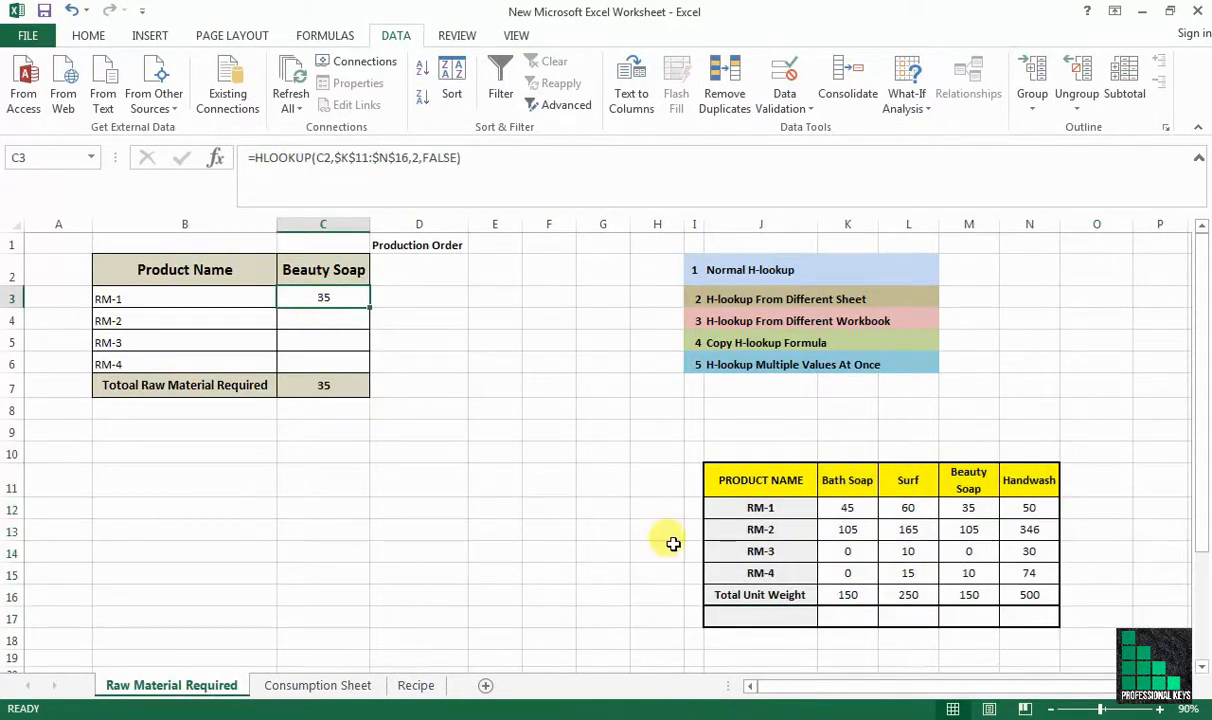
{"action": "left_click", "coordinate": [416, 686]}
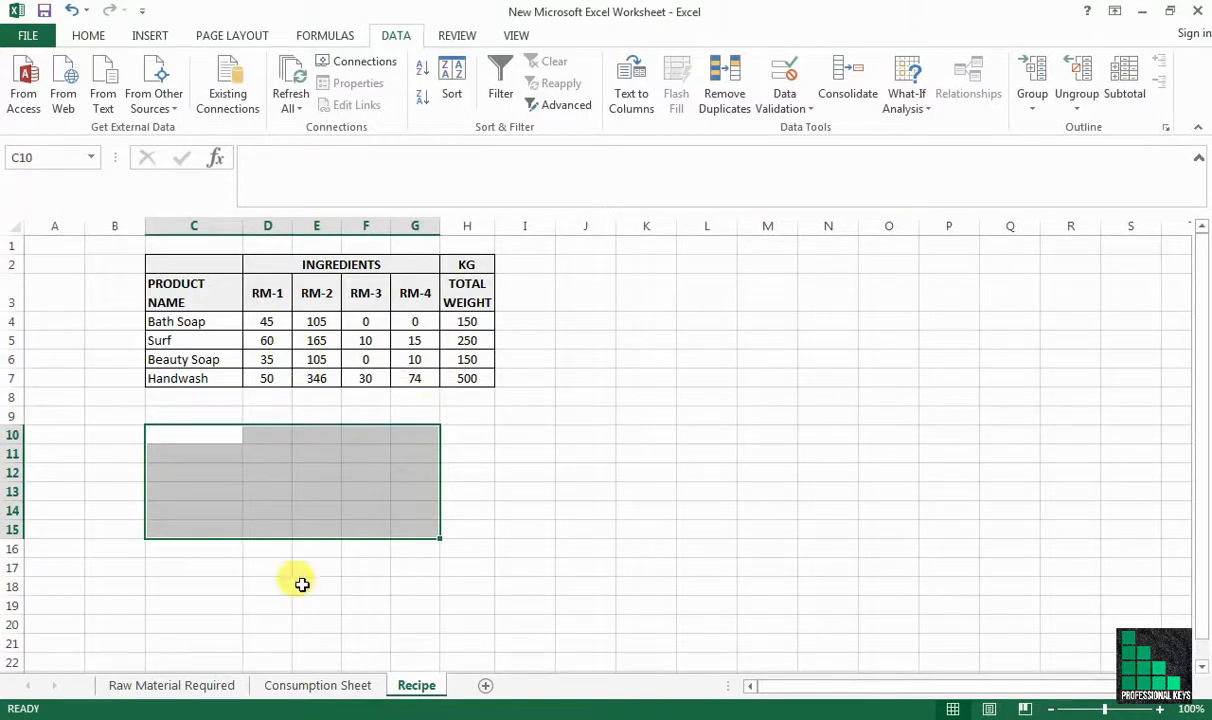
{"action": "left_click", "coordinate": [163, 686]}
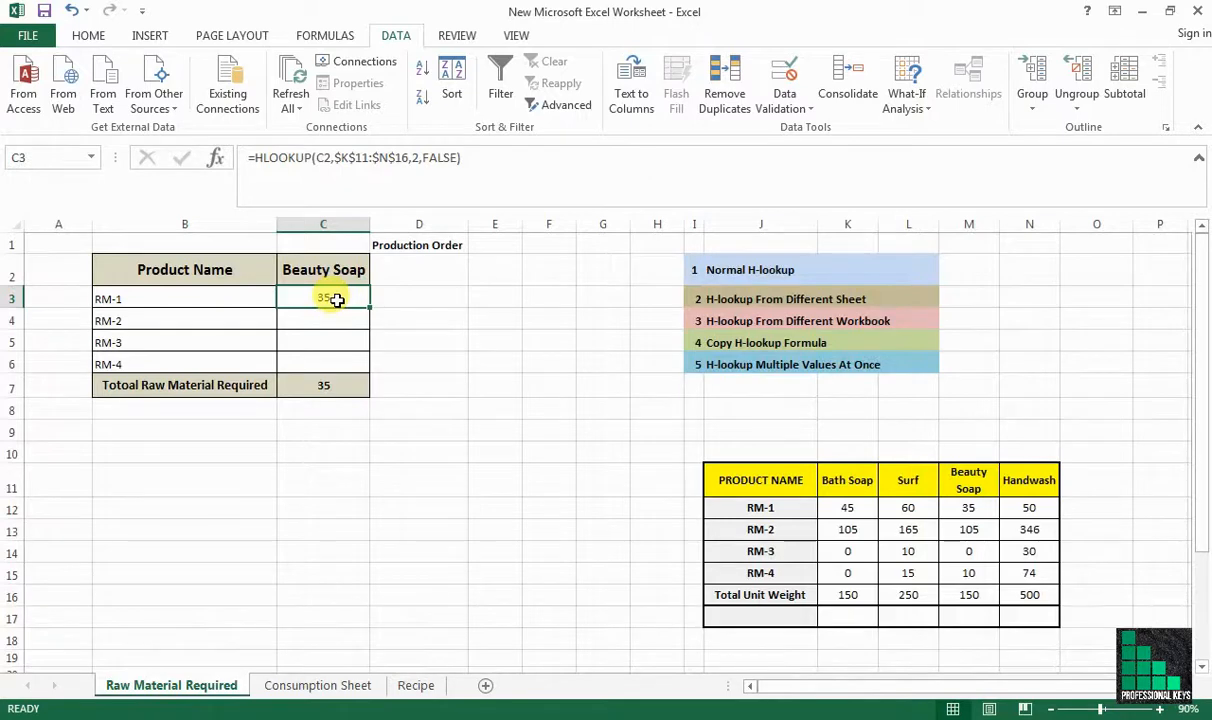
{"action": "key", "text": "Delete"}
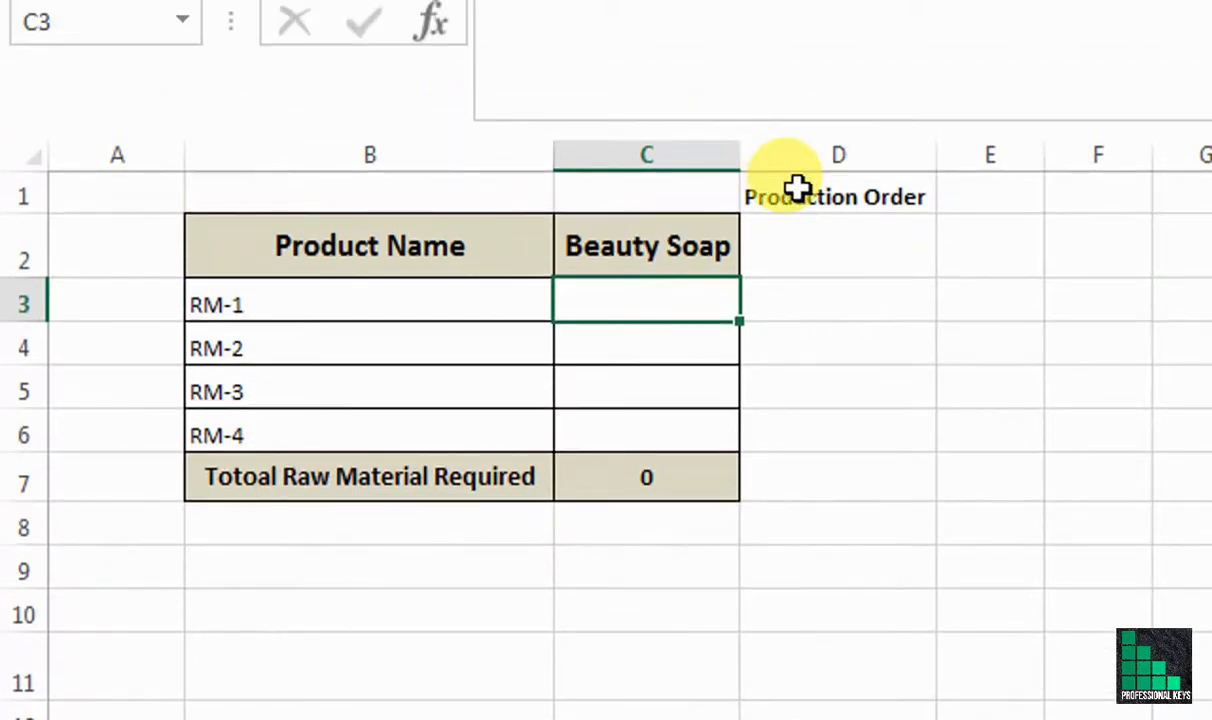
{"action": "type", "text": "=h"}
{"action": "key", "text": "Tab"}
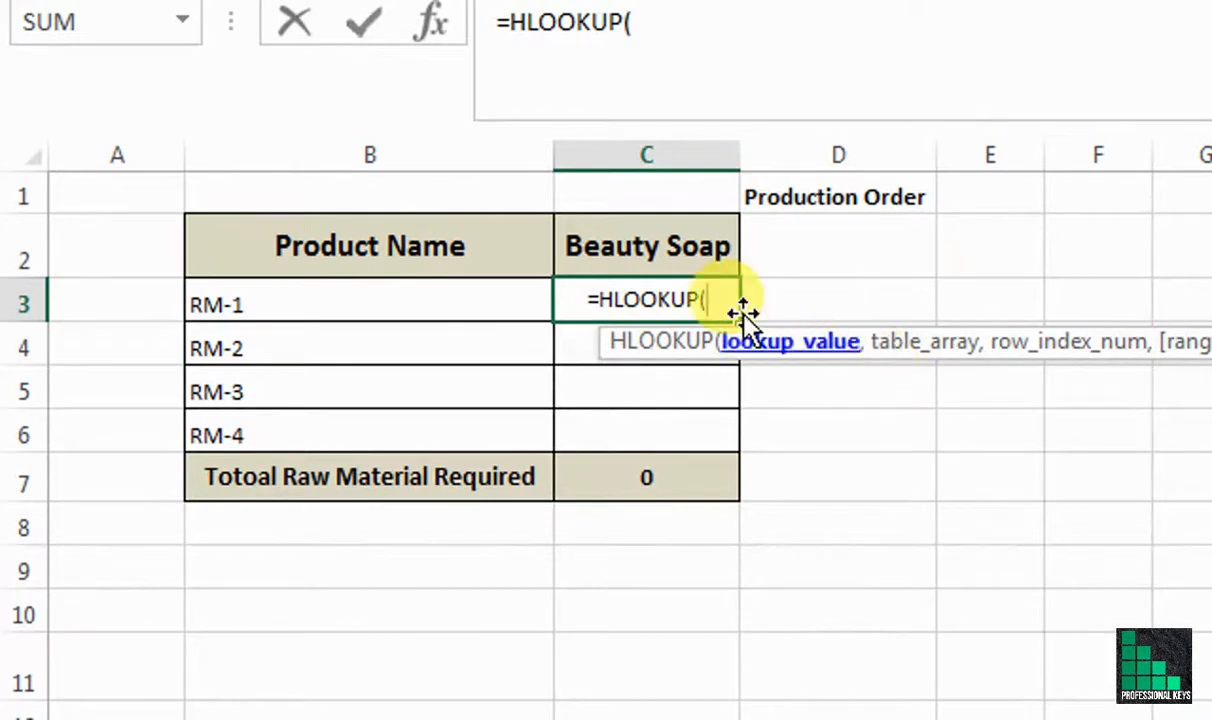
{"action": "left_click", "coordinate": [708, 246]}
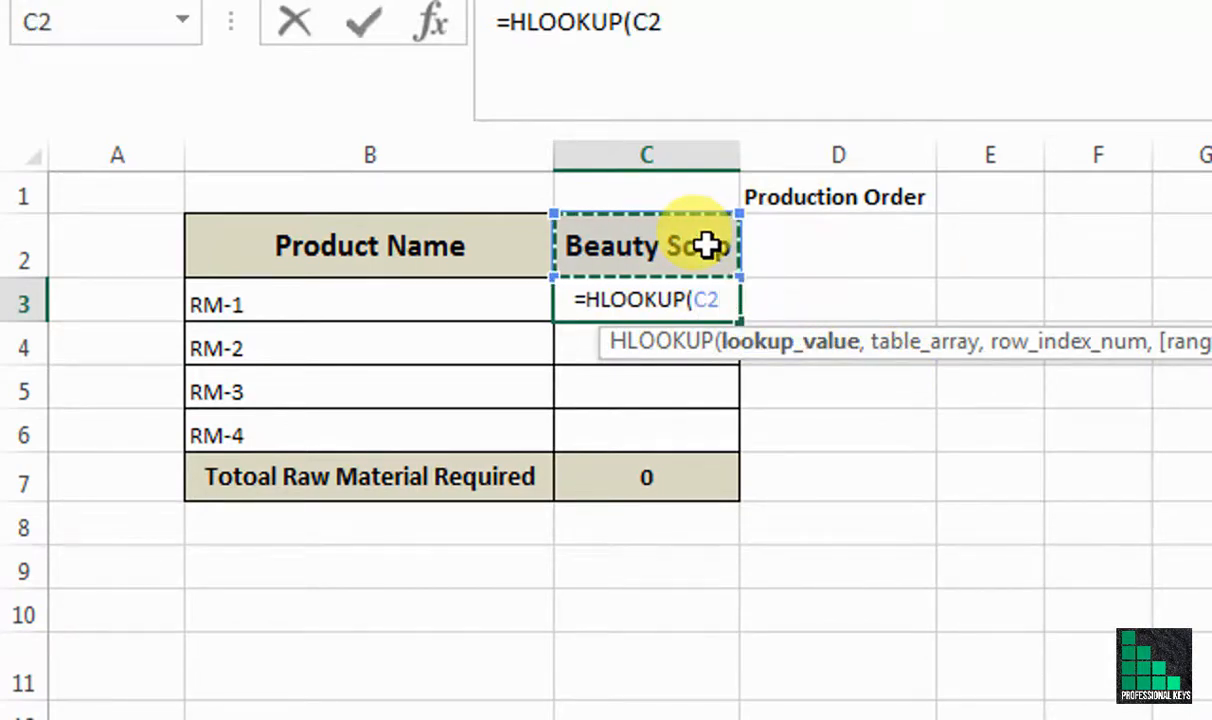
{"action": "type", "text": ","}
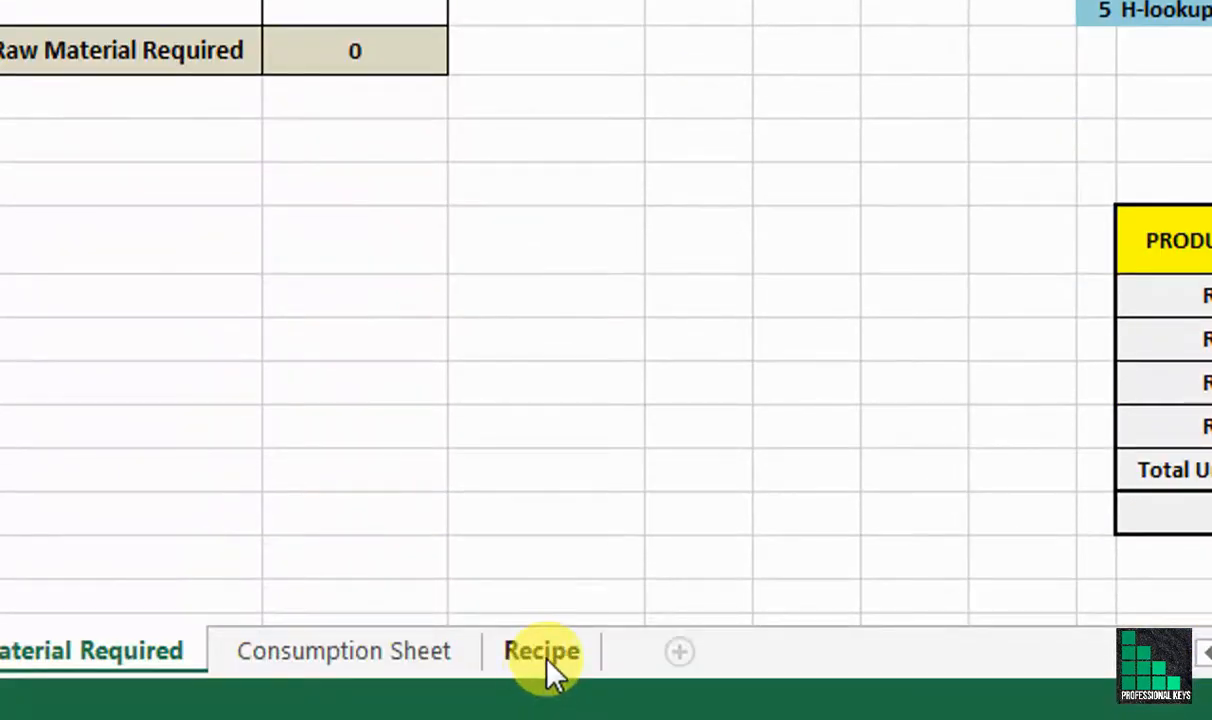
{"action": "left_click", "coordinate": [549, 668]}
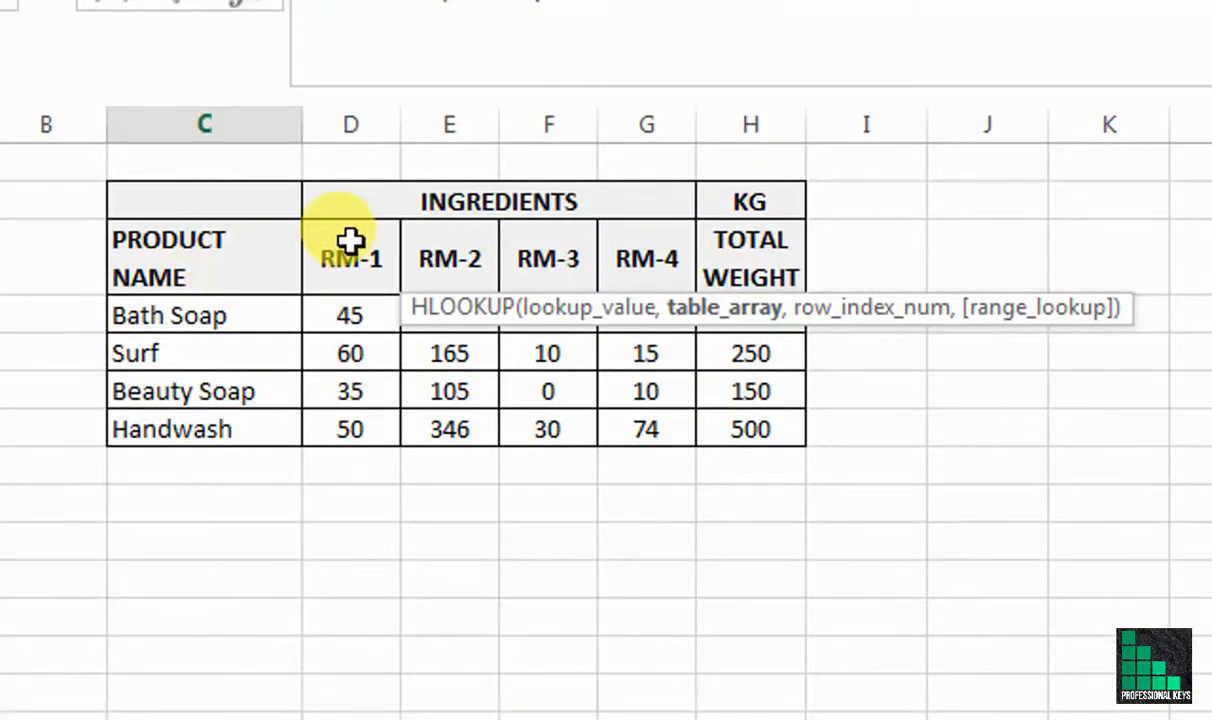
{"action": "left_click_drag", "start_coordinate": [350, 240], "coordinate": [763, 422]}
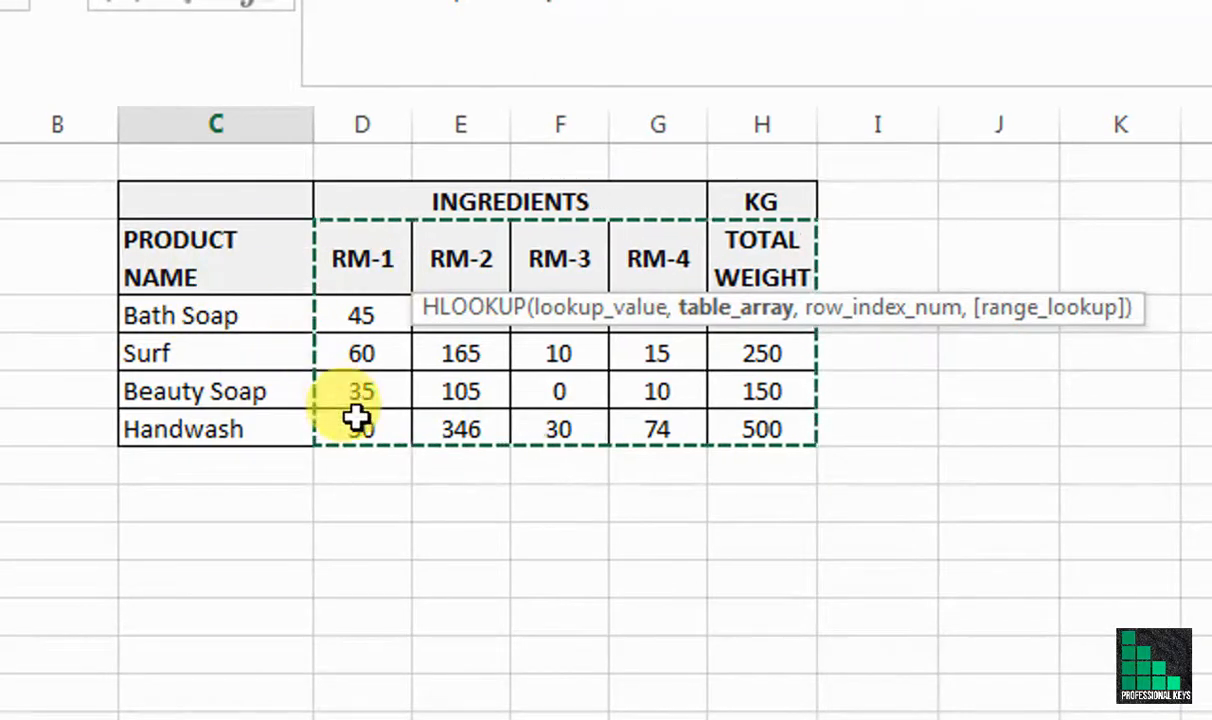
{"action": "key", "text": "BackSpace"}
{"action": "key", "text": "BackSpace"}
{"action": "key", "text": "BackSpace"}
{"action": "key", "text": "BackSpace"}
{"action": "key", "text": "BackSpace"}
{"action": "key", "text": "BackSpace"}
{"action": "key", "text": "BackSpace"}
{"action": "key", "text": "BackSpace"}
{"action": "key", "text": "BackSpace"}
{"action": "key", "text": "BackSpace"}
{"action": "key", "text": "BackSpace"}
{"action": "key", "text": "BackSpace"}
{"action": "key", "text": "BackSpace"}
{"action": "key", "text": "BackSpace"}
{"action": "key", "text": "BackSpace"}
{"action": "key", "text": "BackSpace"}
{"action": "key", "text": "BackSpace"}
{"action": "key", "text": "BackSpace"}
{"action": "key", "text": "BackSpace"}
{"action": "key", "text": "BackSpace"}
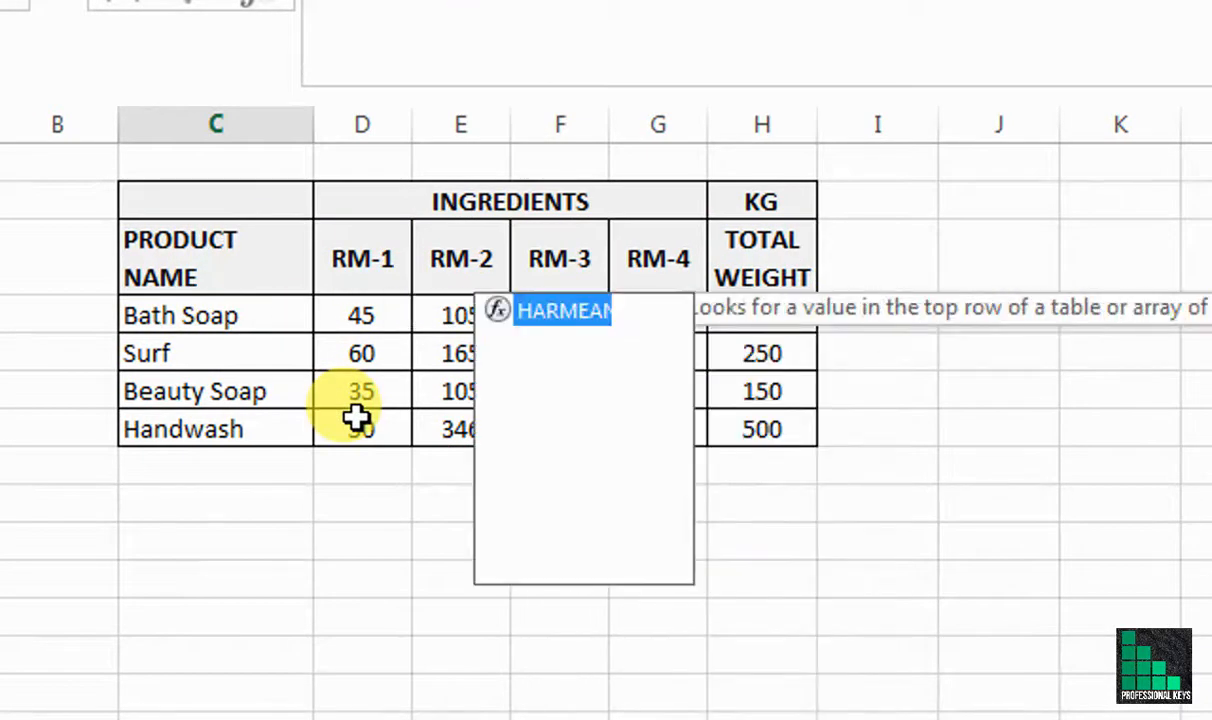
{"action": "key", "text": "BackSpace"}
{"action": "key", "text": "BackSpace"}
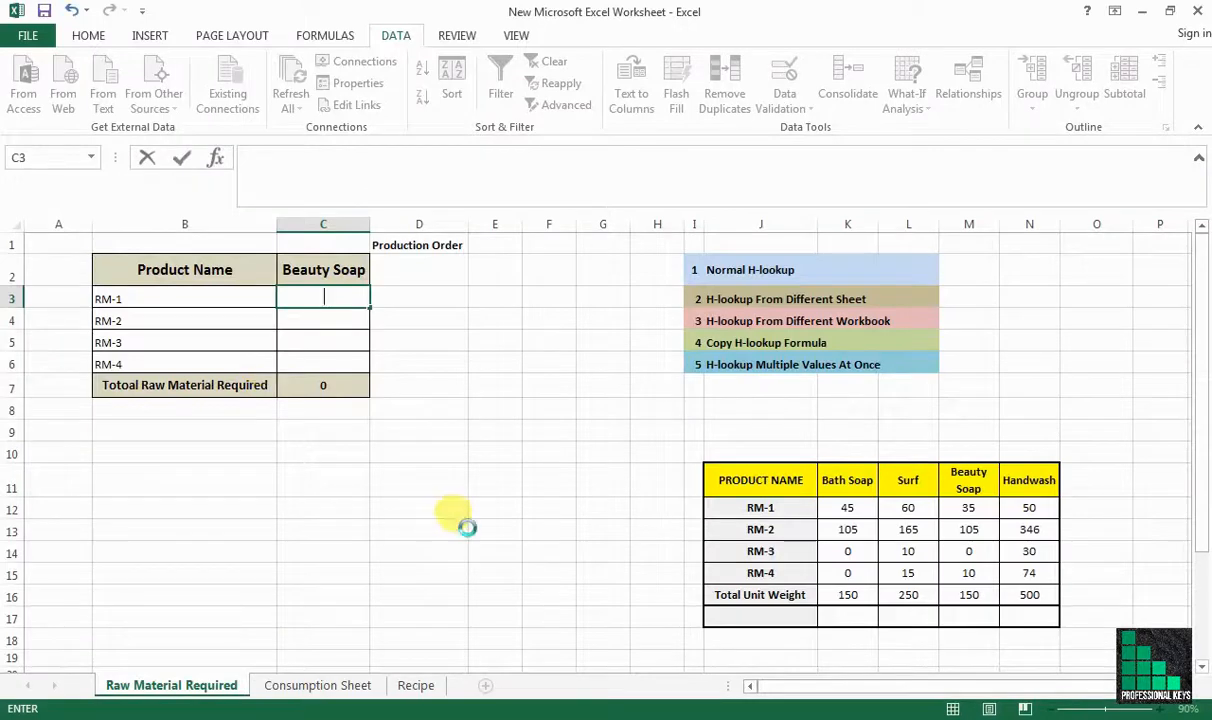
{"action": "left_click", "coordinate": [467, 527]}
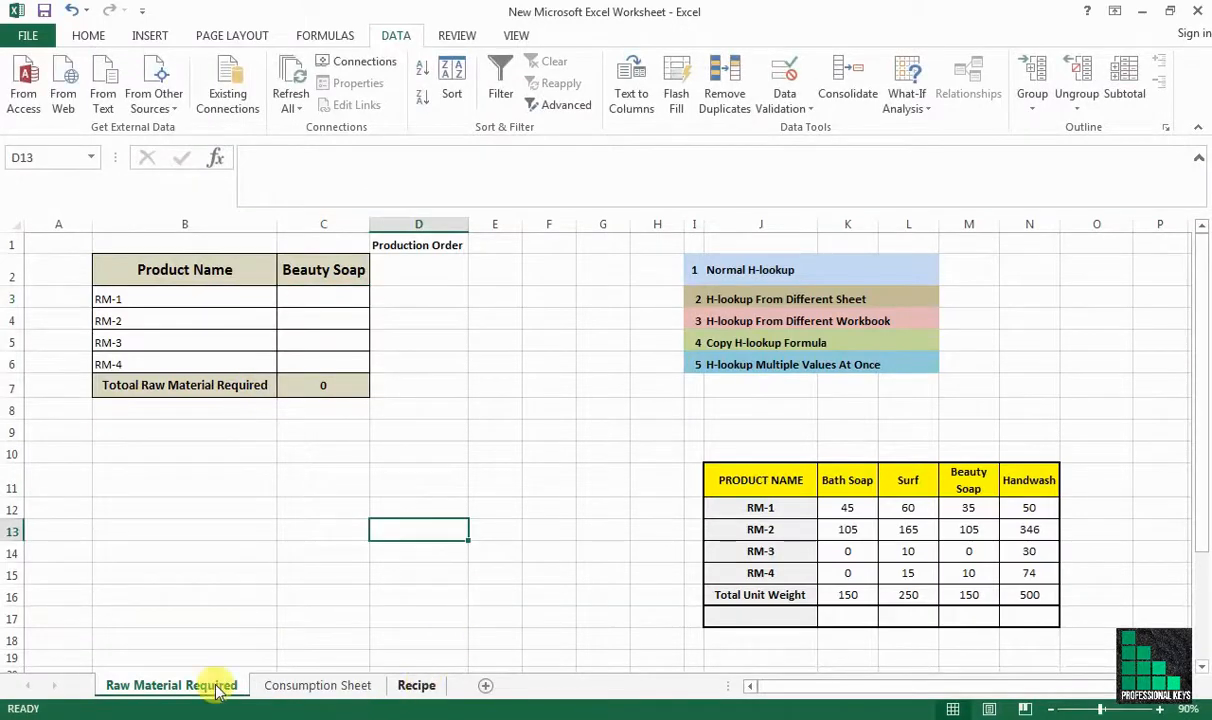
Step: Copy the product table J11:N17 from the Raw Material Required sheet and paste it into the Recipe sheet at C10
{"action": "left_click_drag", "start_coordinate": [800, 478], "coordinate": [1038, 605]}
{"action": "key", "text": "ctrl+c"}
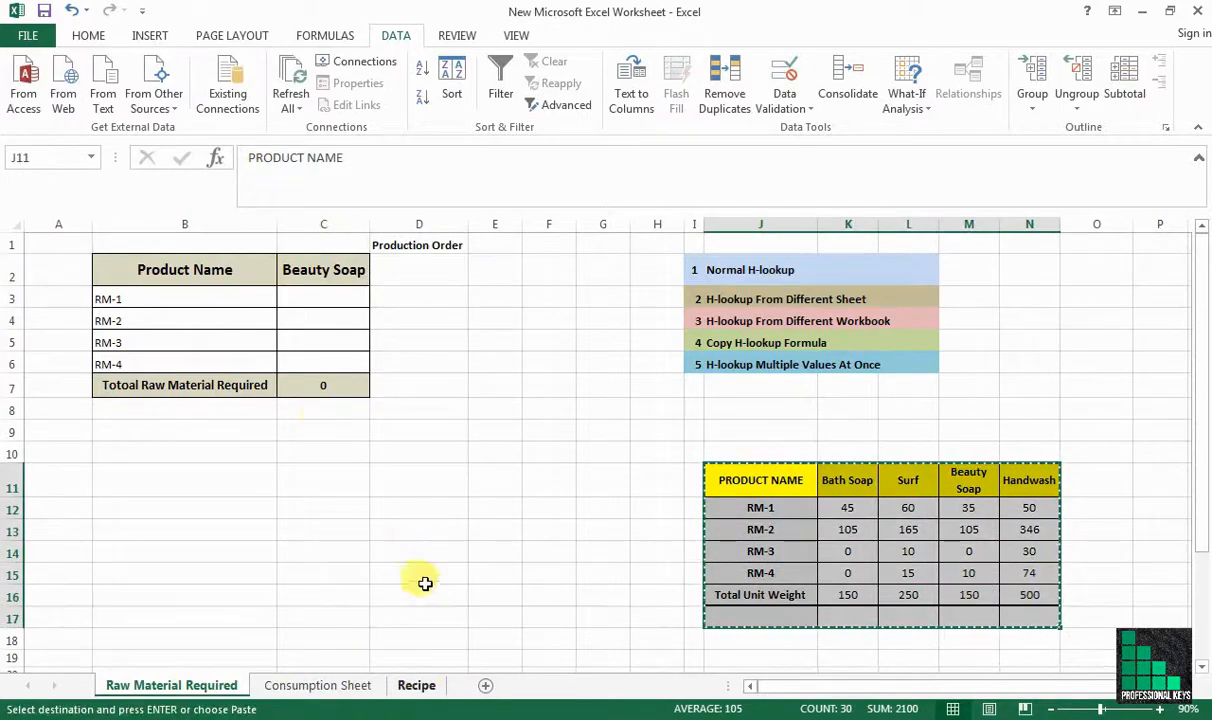
{"action": "left_click", "coordinate": [416, 685]}
{"action": "left_click", "coordinate": [206, 432]}
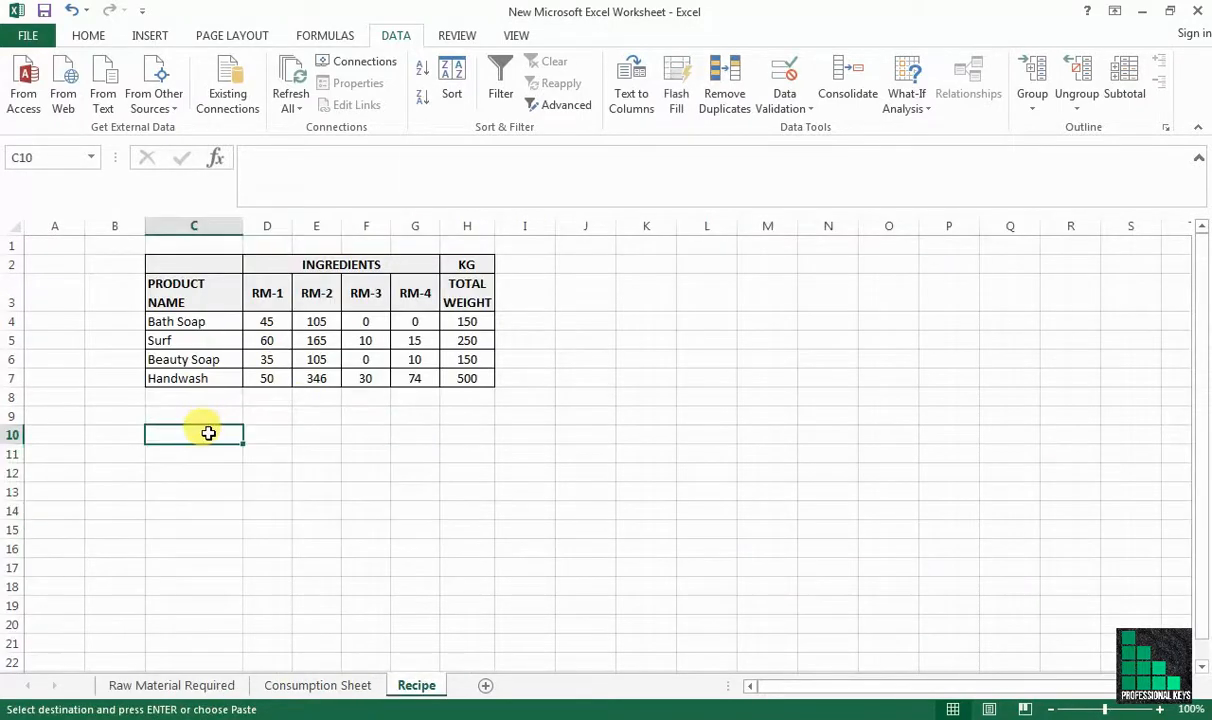
{"action": "right_click", "coordinate": [205, 431]}
{"action": "left_click", "coordinate": [254, 138]}
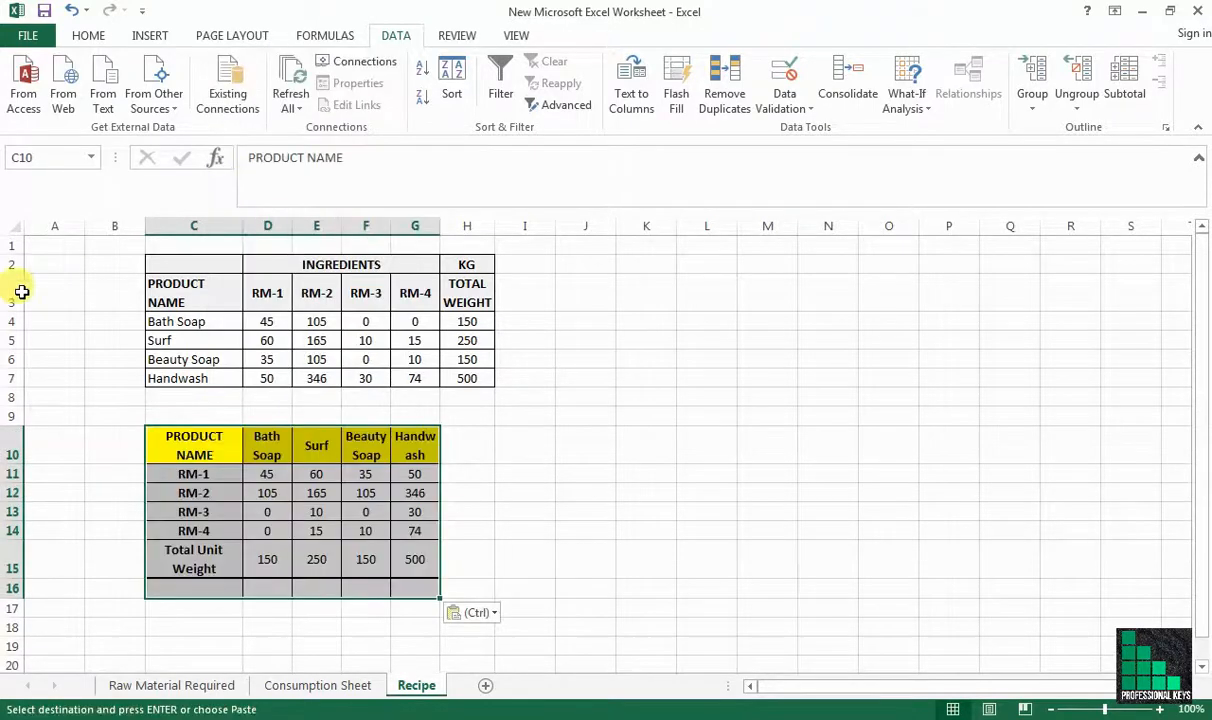
Step: Delete rows 2 to 7 containing the old ingredients table from the Recipe sheet, and set columns C to G to one equal width
{"action": "left_click_drag", "start_coordinate": [12, 264], "coordinate": [20, 380]}
{"action": "right_click", "coordinate": [8, 370]}
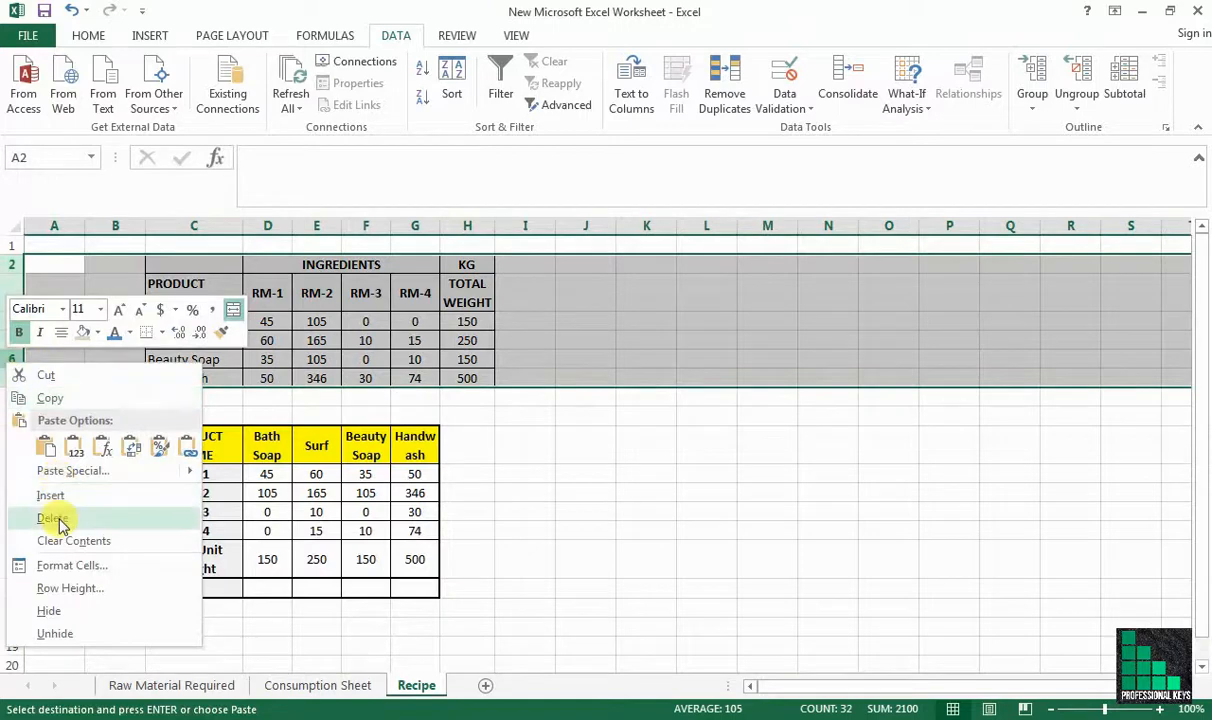
{"action": "left_click", "coordinate": [45, 516]}
{"action": "left_click", "coordinate": [585, 437]}
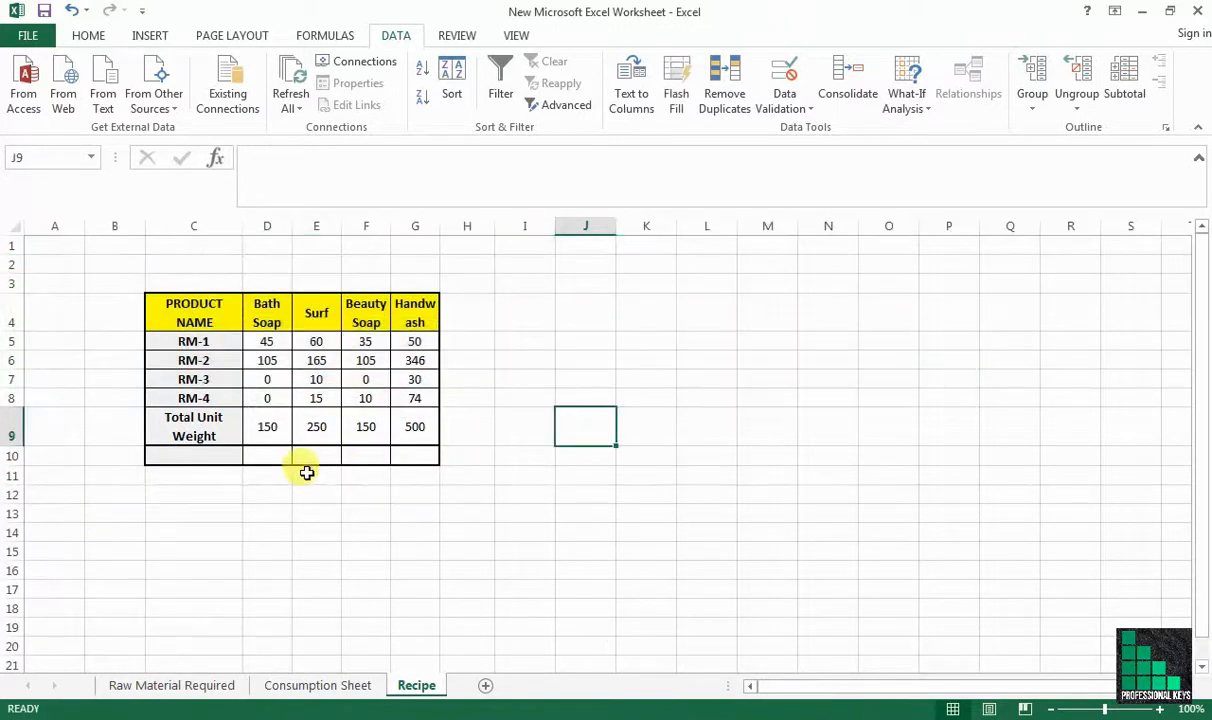
{"action": "left_click_drag", "start_coordinate": [194, 226], "coordinate": [432, 226]}
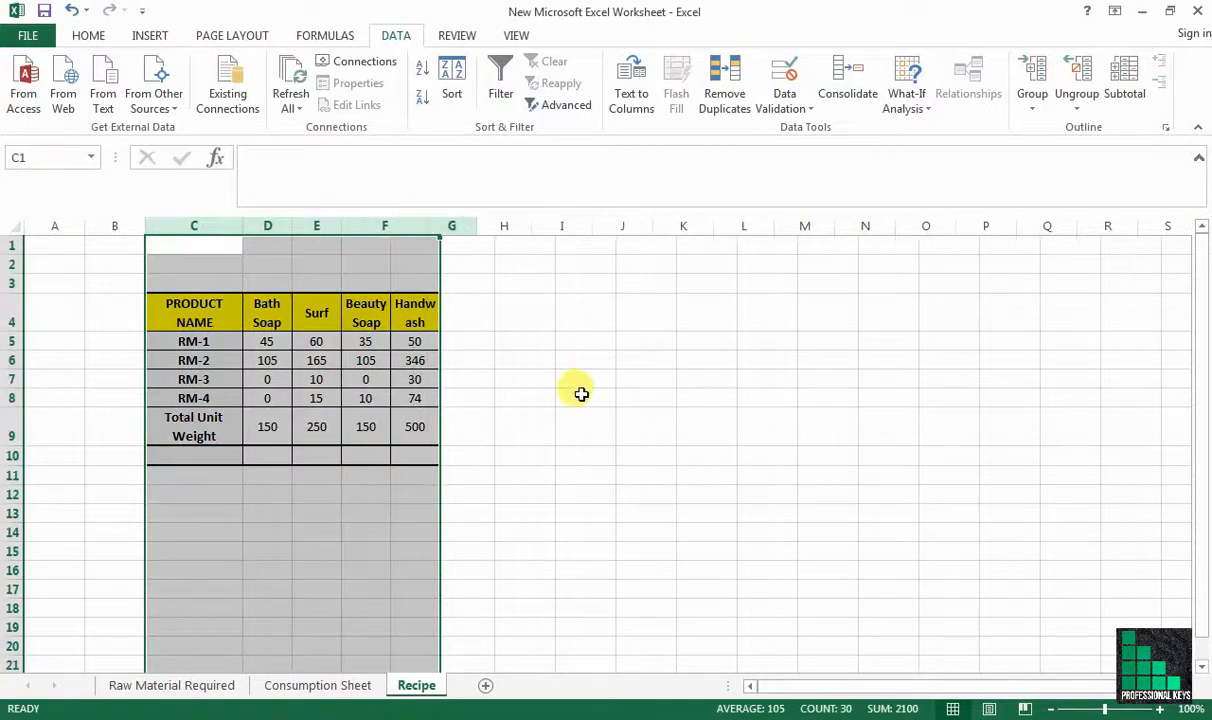
{"action": "left_click", "coordinate": [345, 565]}
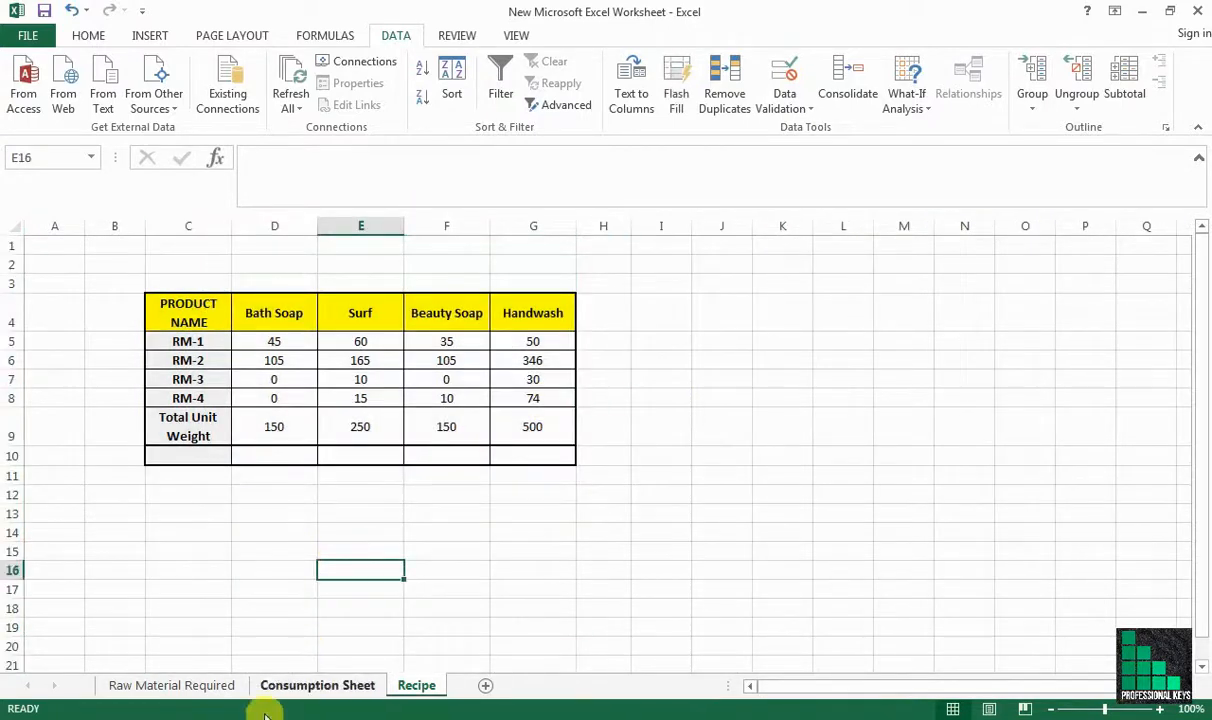
Step: Start an HLOOKUP formula in C3 of the Raw Material Required sheet with lookup value C2 and table array Recipe!$D$4:$G$9 as an absolute reference
{"action": "left_click", "coordinate": [176, 686]}
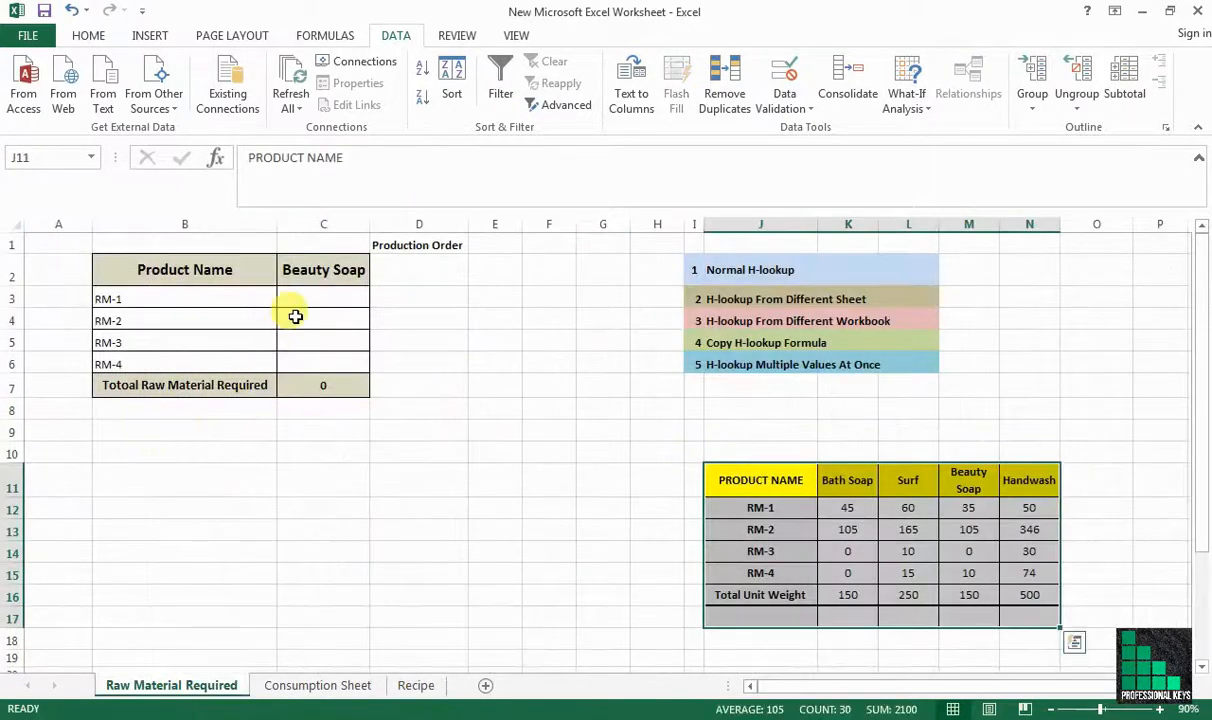
{"action": "left_click", "coordinate": [340, 304]}
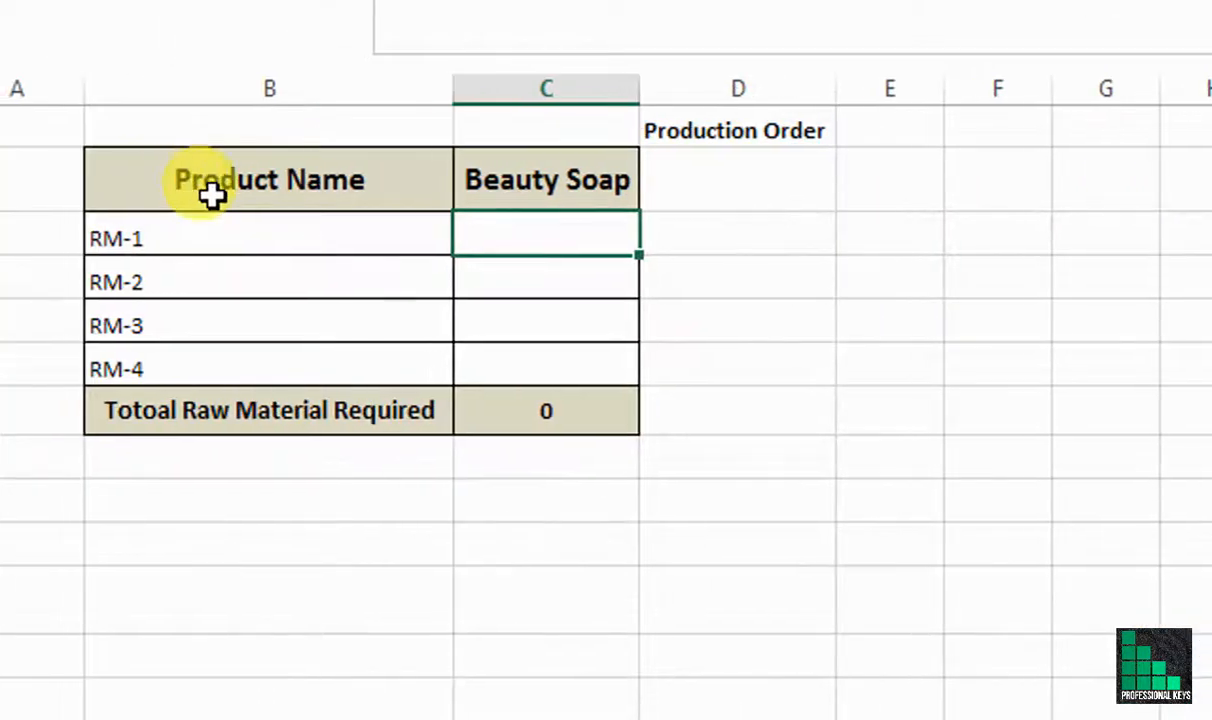
{"action": "type", "text": "=hl"}
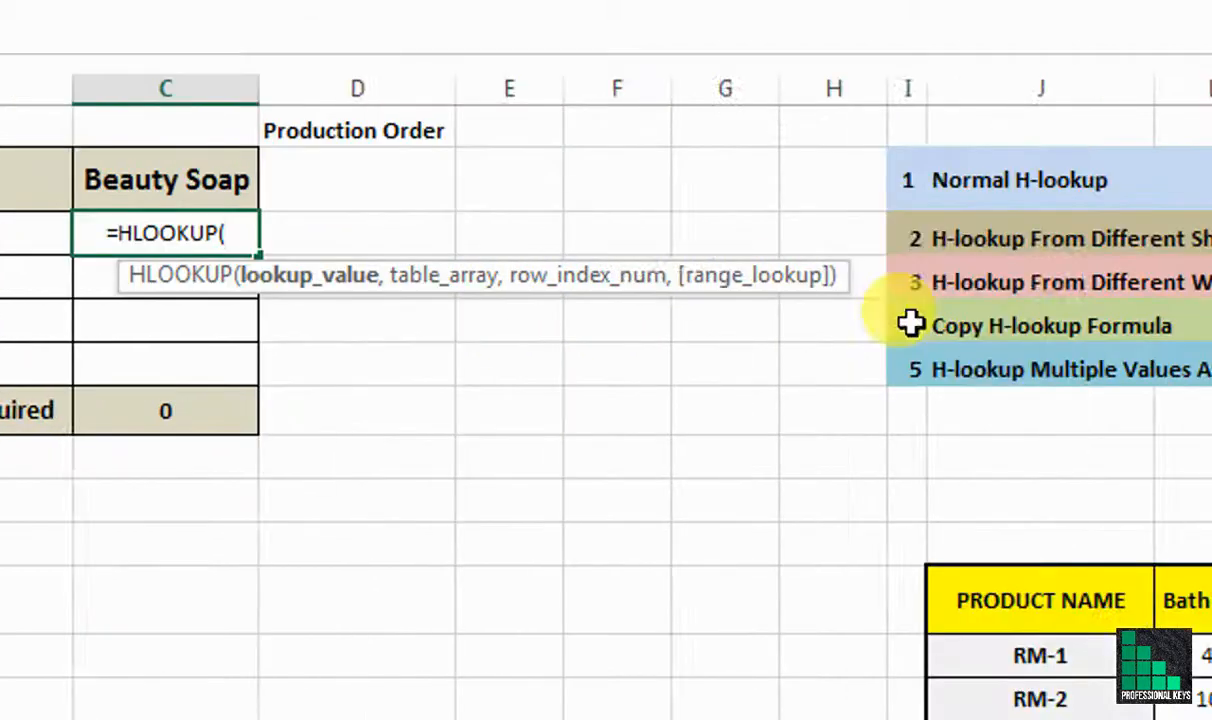
{"action": "left_click", "coordinate": [326, 193]}
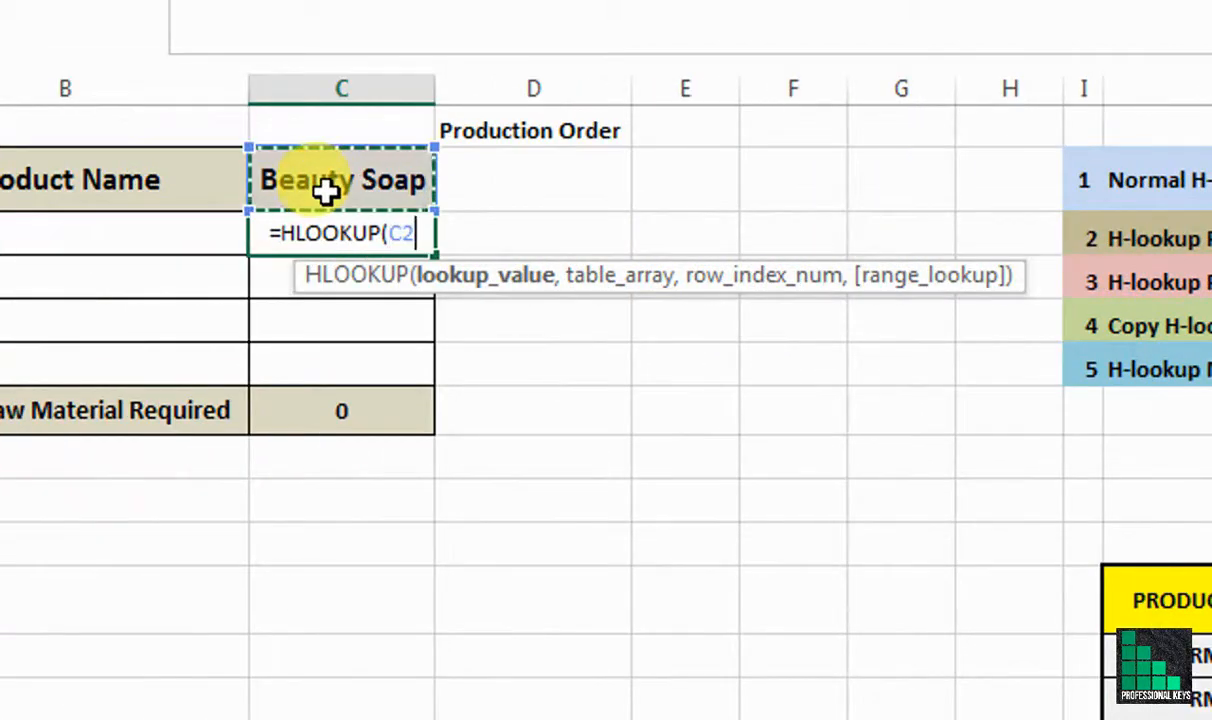
{"action": "type", "text": ","}
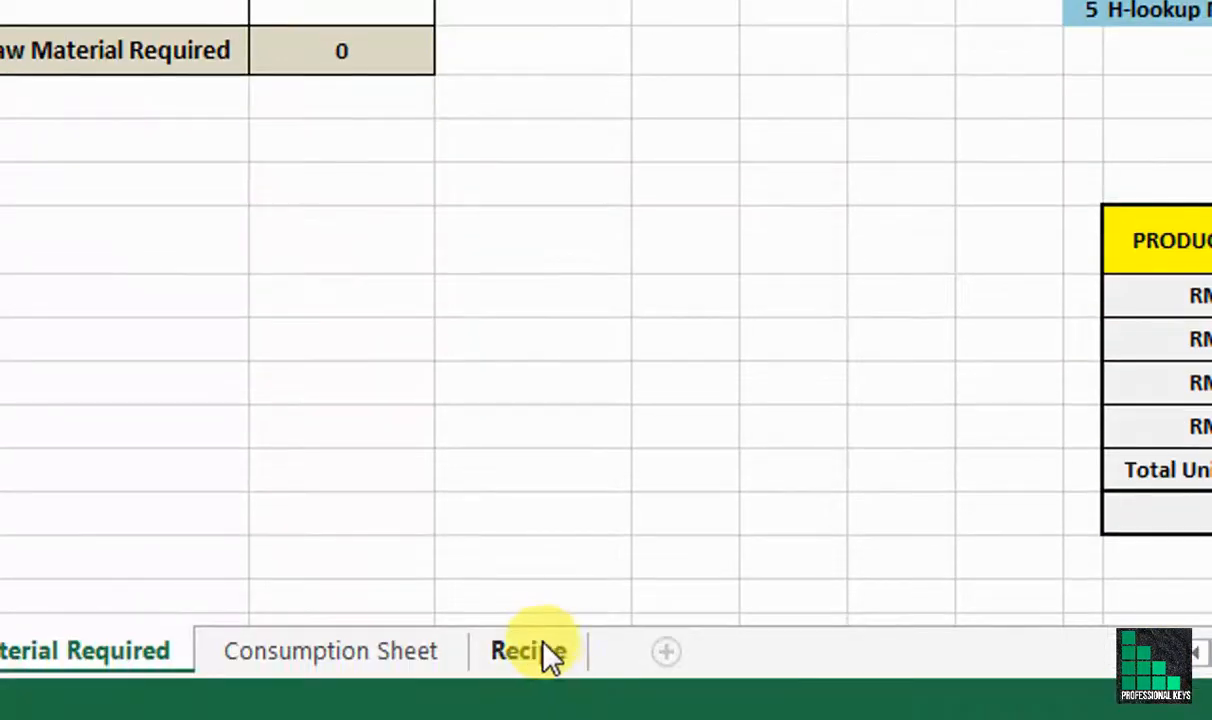
{"action": "left_click", "coordinate": [536, 657]}
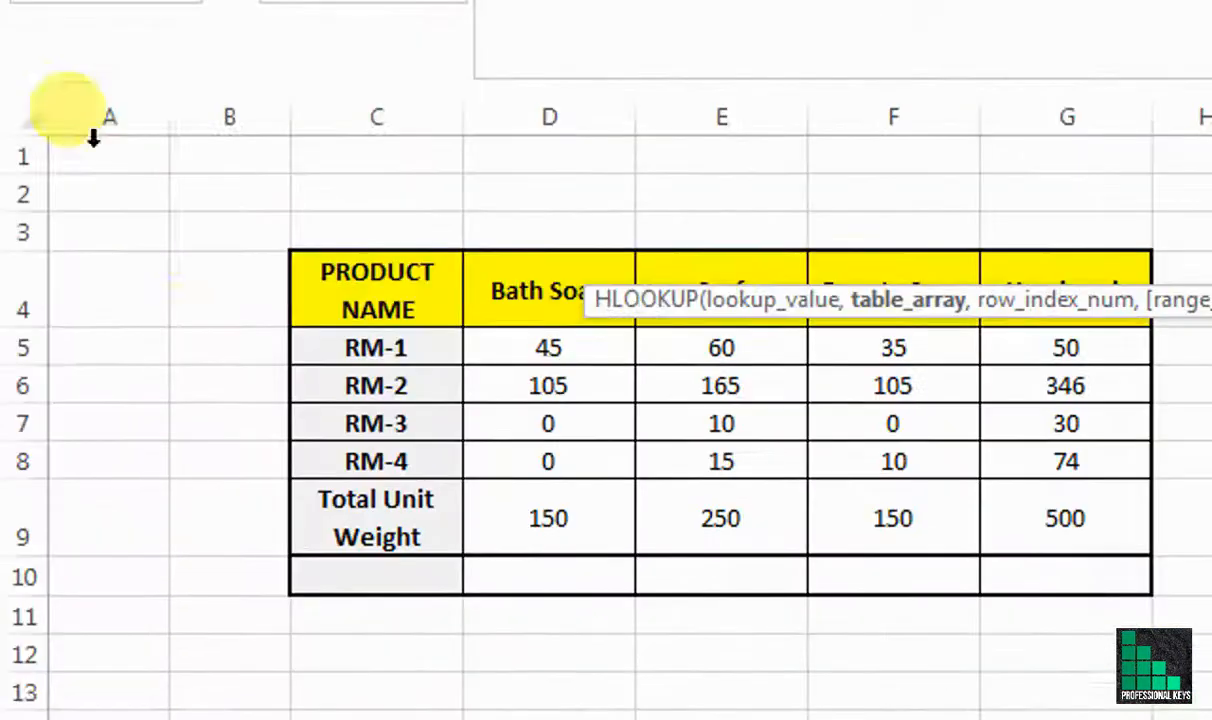
{"action": "left_click_drag", "start_coordinate": [573, 333], "coordinate": [1058, 541]}
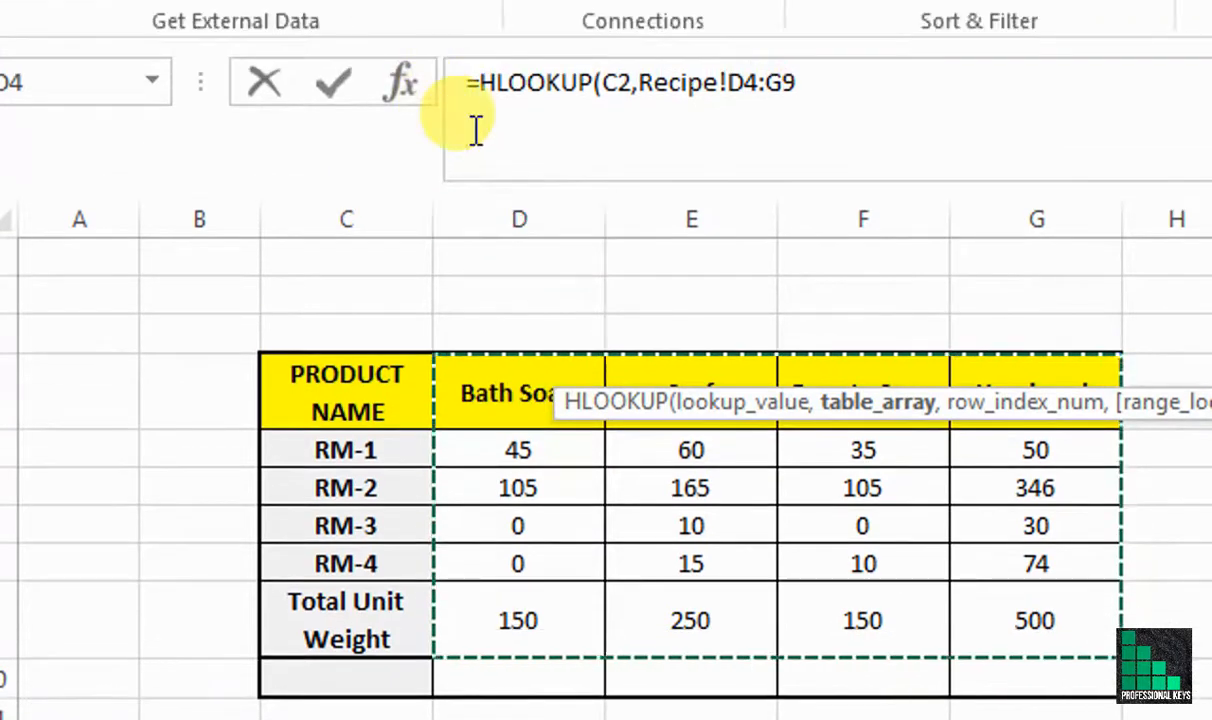
{"action": "key", "text": "F4"}
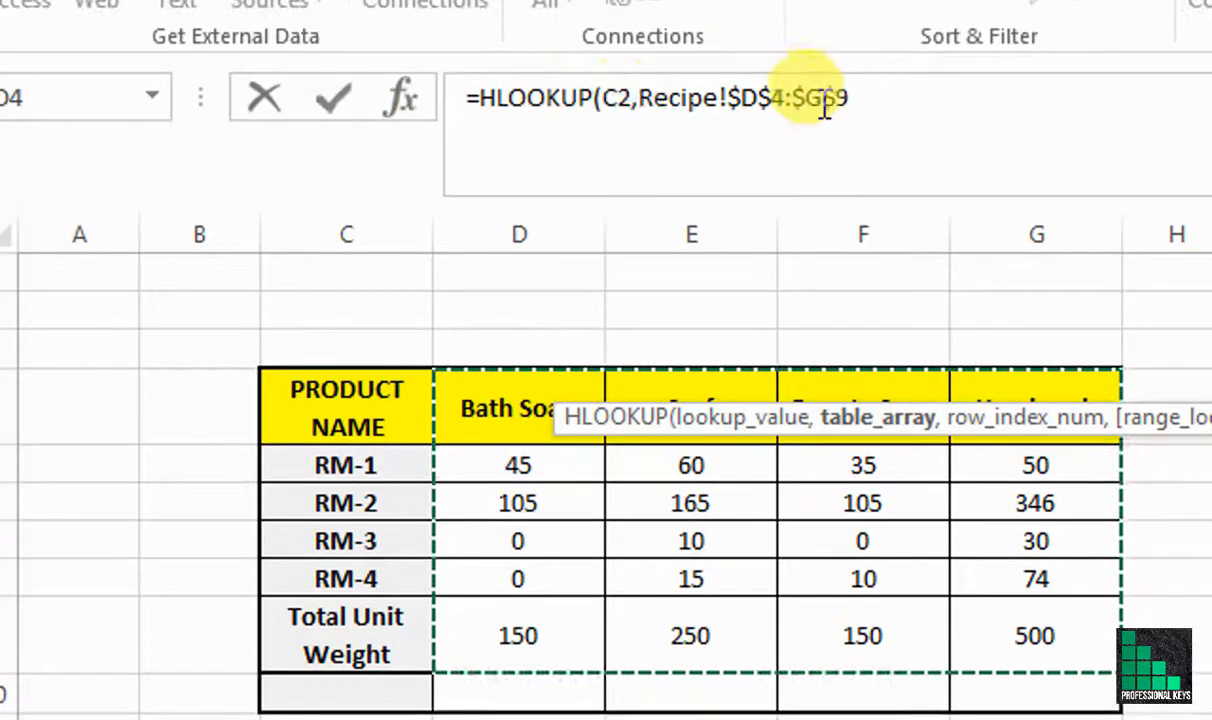
Step: Complete the Recipe sheet HLOOKUP in C3 with row index 2 and FALSE for an exact match
{"action": "left_click", "coordinate": [858, 110]}
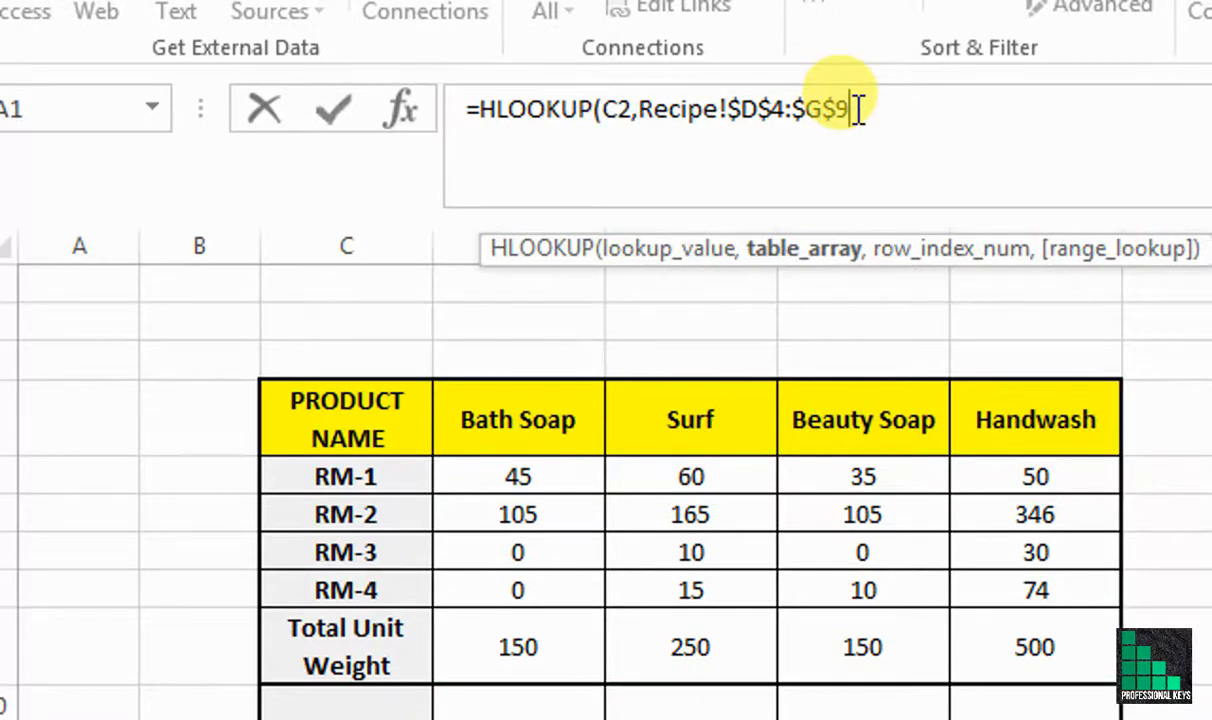
{"action": "type", "text": ",2"}
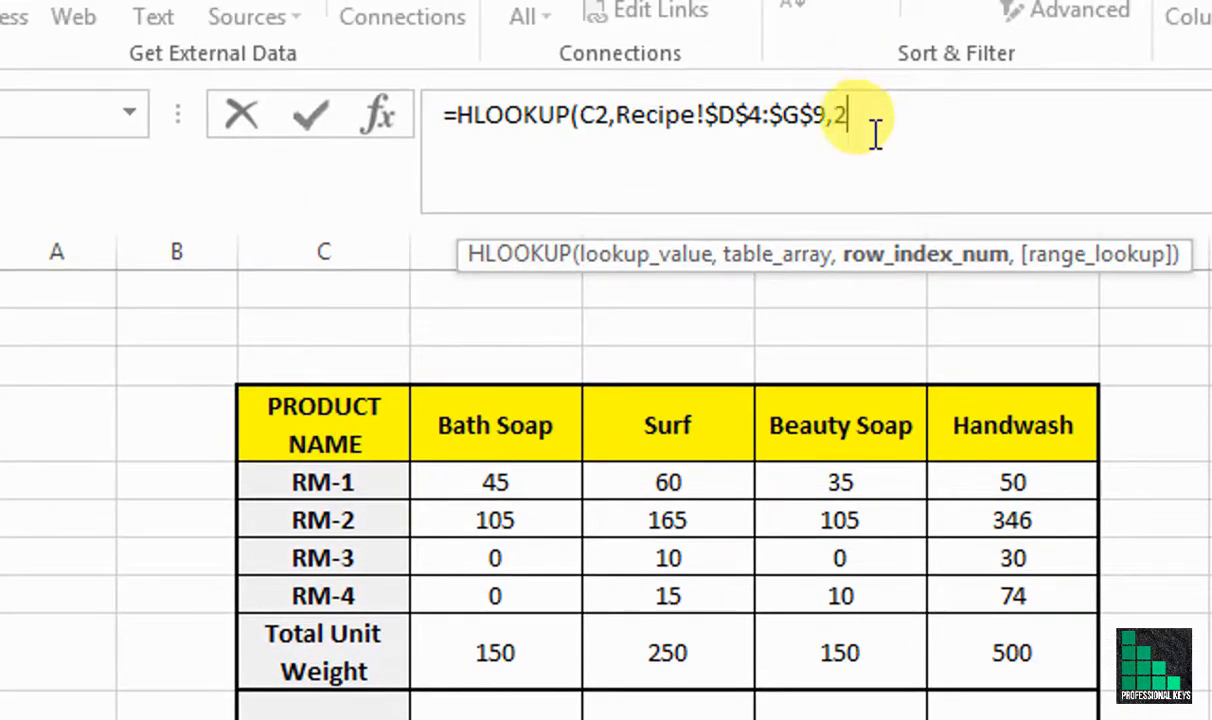
{"action": "type", "text": ","}
{"action": "double_click", "coordinate": [1006, 318]}
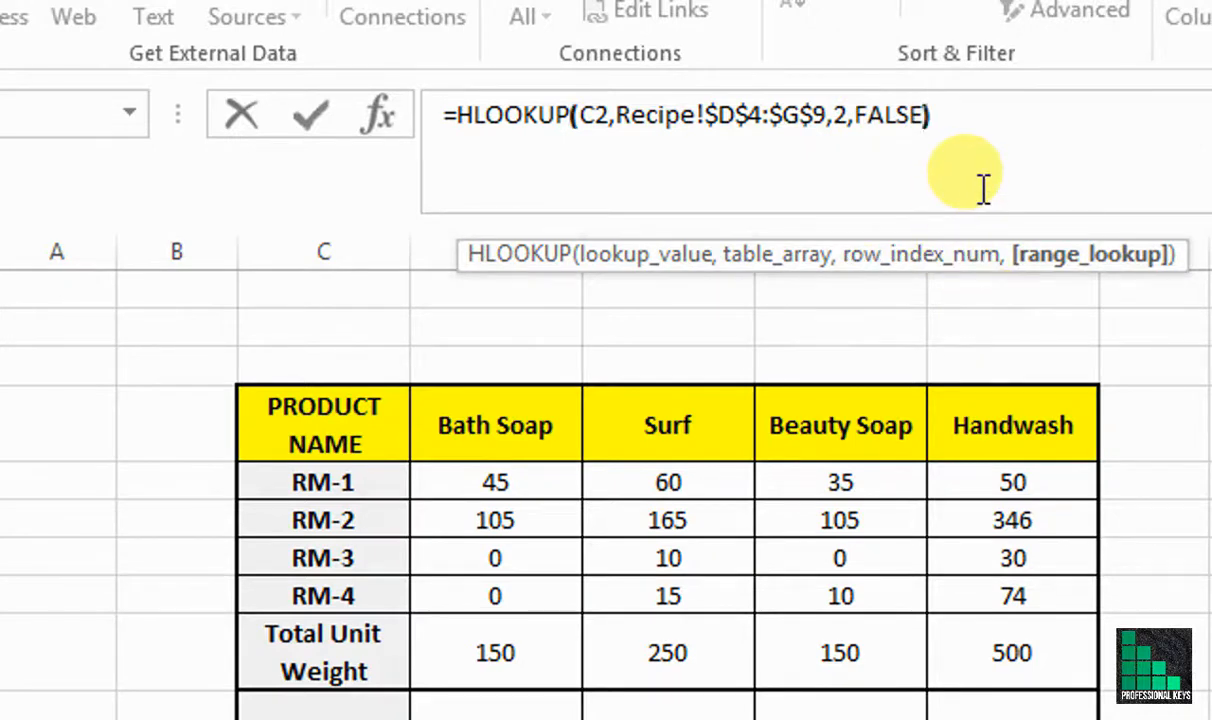
{"action": "key", "text": "Return"}
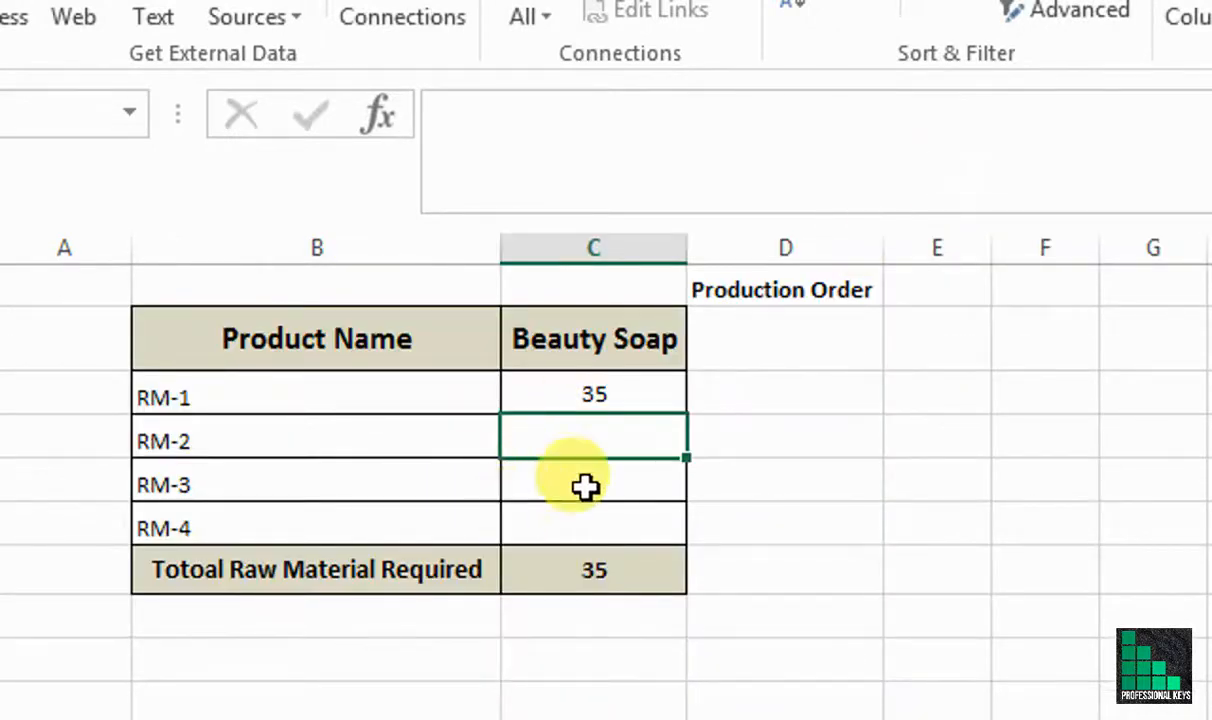
Step: Check the RM-1 quantity for Beauty Soap in C3 against the product table on the Recipe sheet
{"action": "left_click", "coordinate": [593, 347]}
{"action": "left_click", "coordinate": [781, 651]}
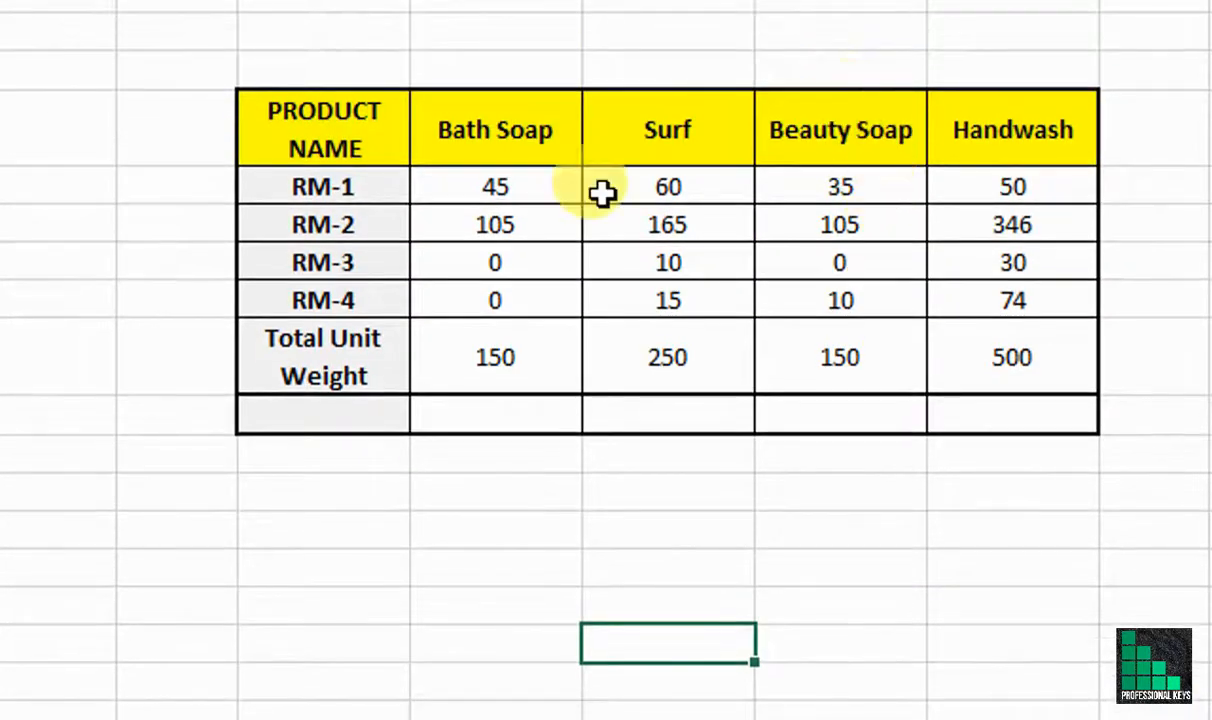
{"action": "left_click", "coordinate": [795, 192]}
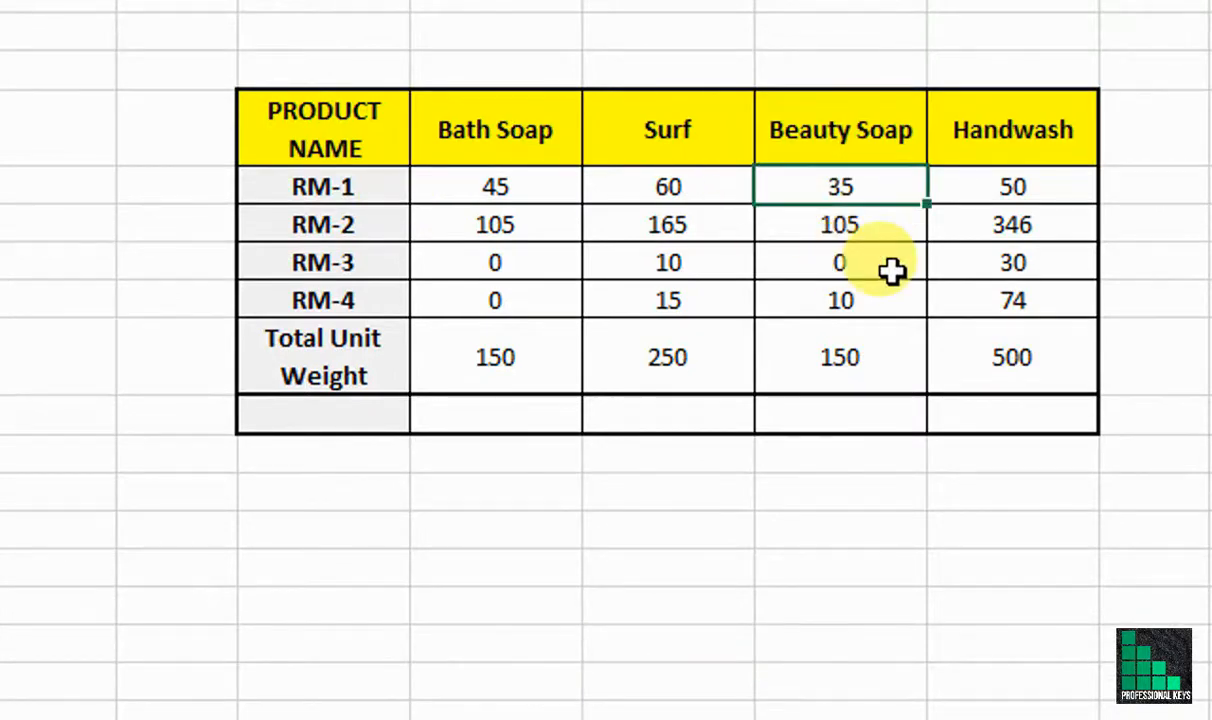
{"action": "left_click", "coordinate": [373, 657]}
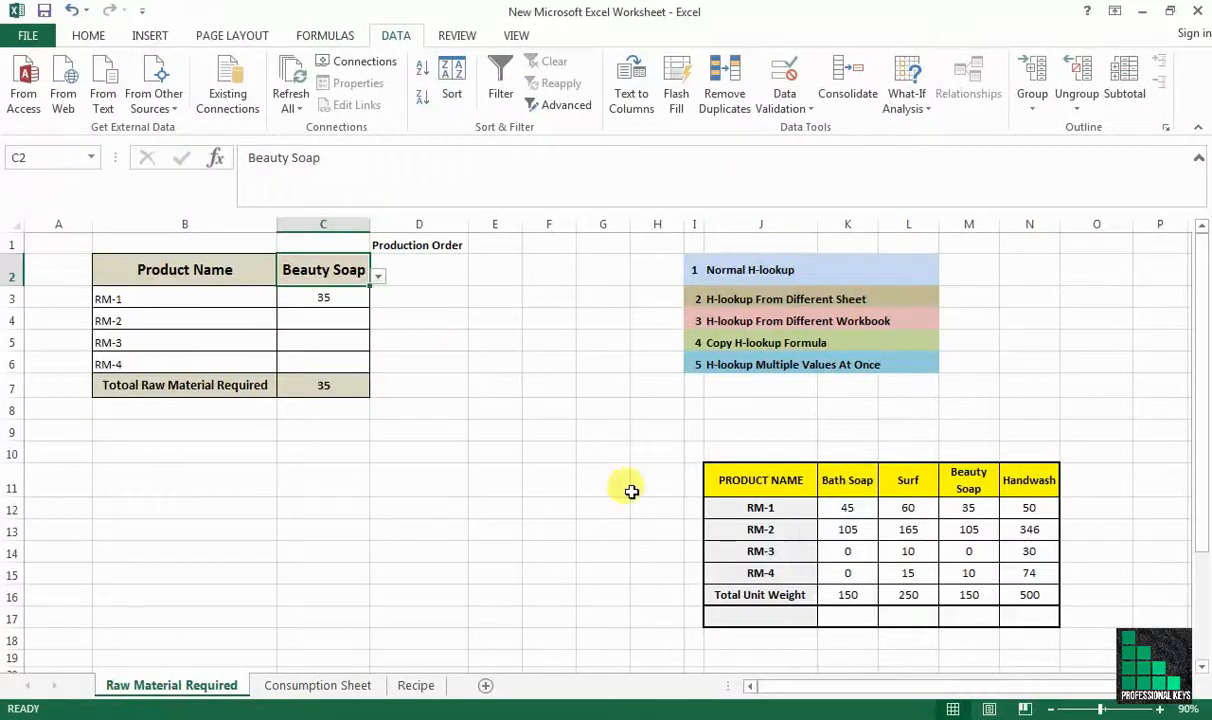
Step: Open the Book1 workbook from the desktop and clear the HLOOKUP formula from C3 on the Raw Material Required sheet
{"action": "key", "text": "Down"}
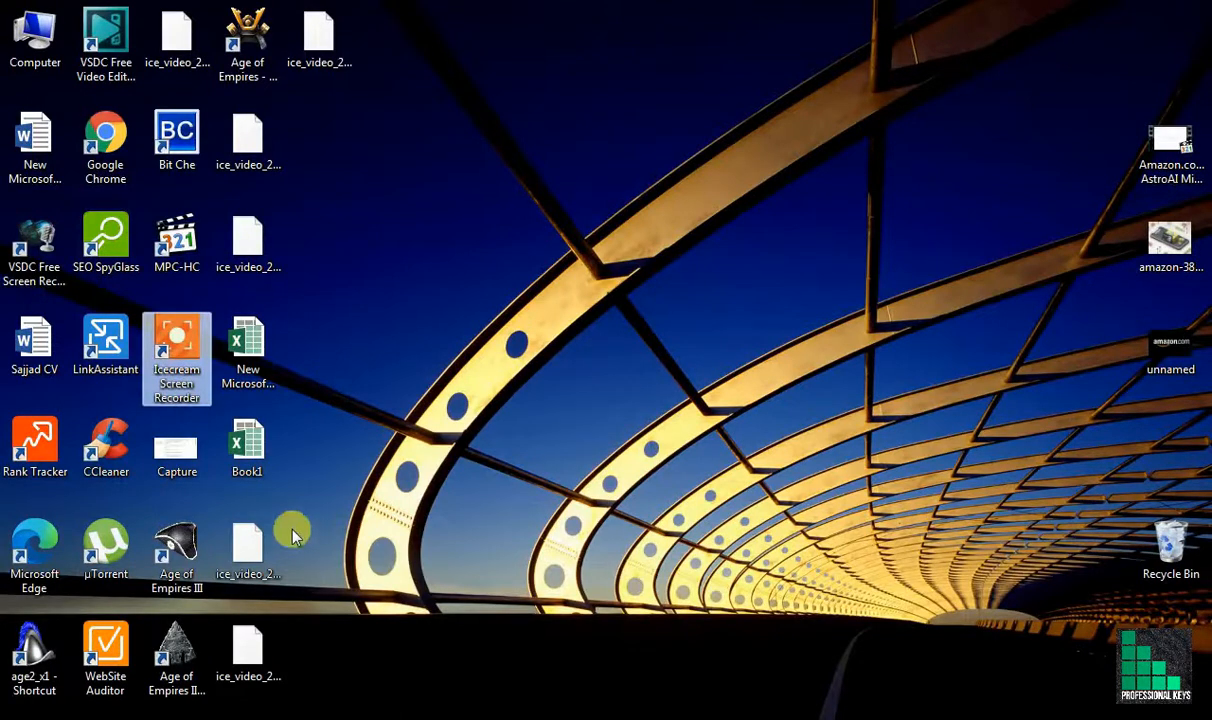
{"action": "left_click", "coordinate": [246, 462]}
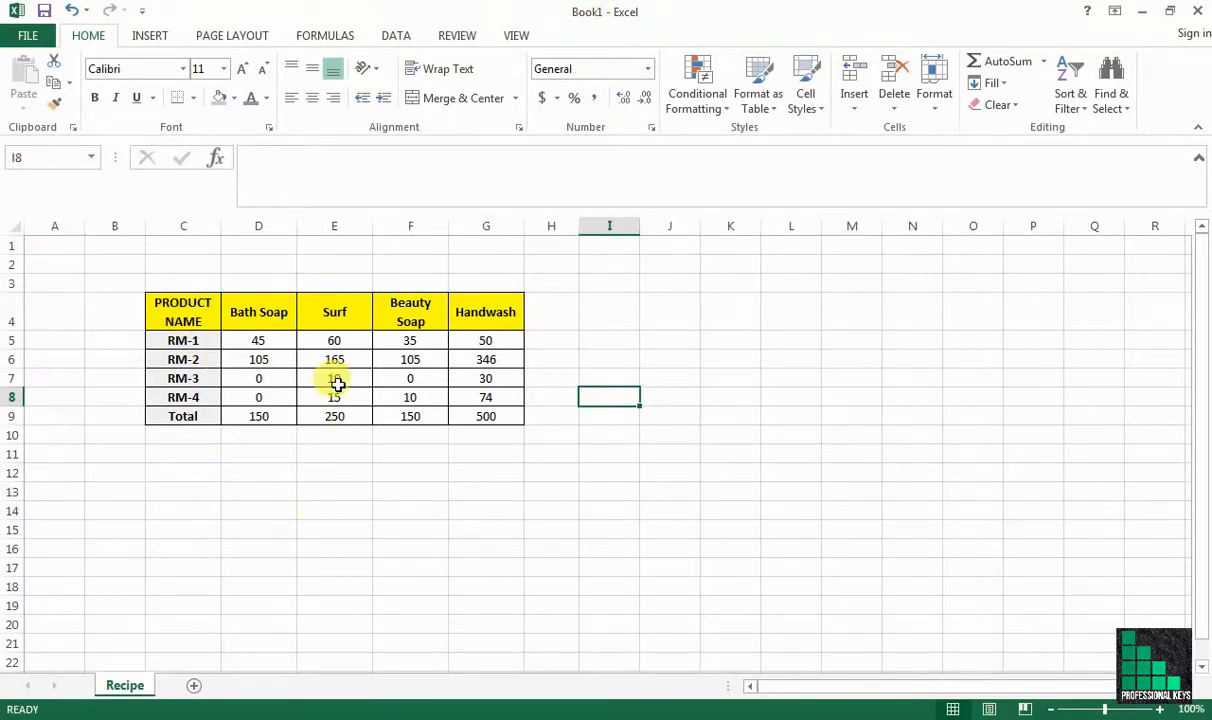
{"action": "left_click", "coordinate": [273, 341]}
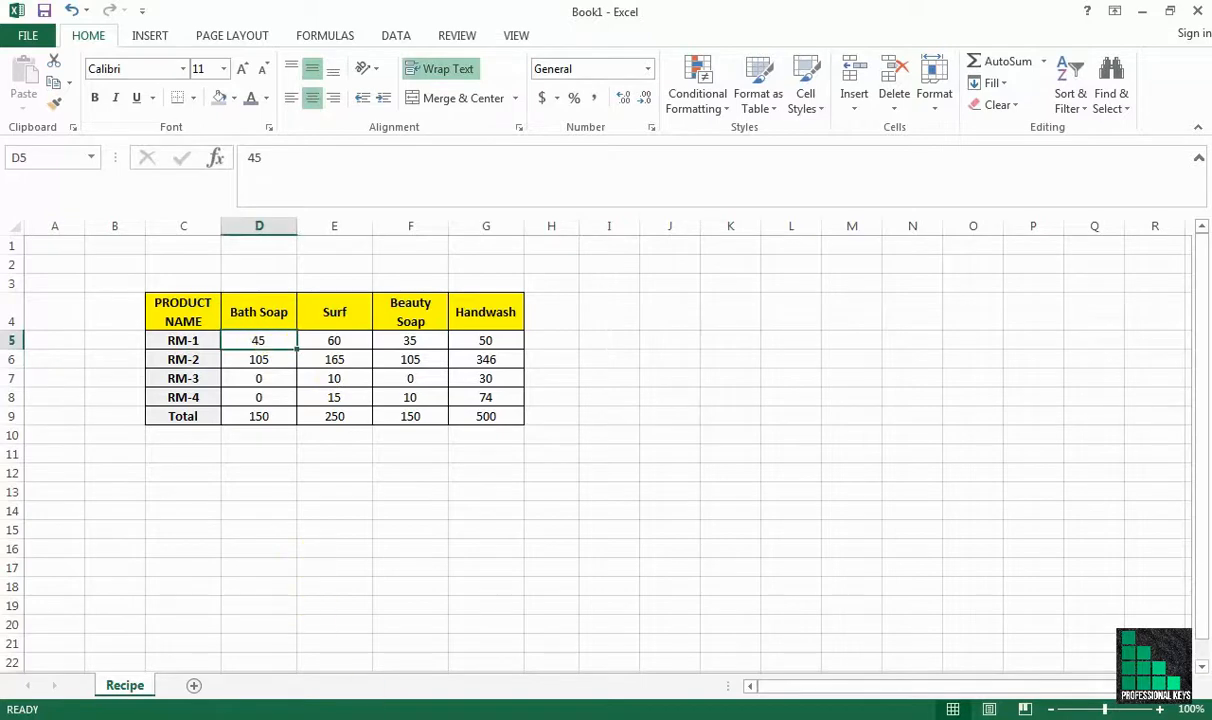
{"action": "left_click", "coordinate": [356, 606]}
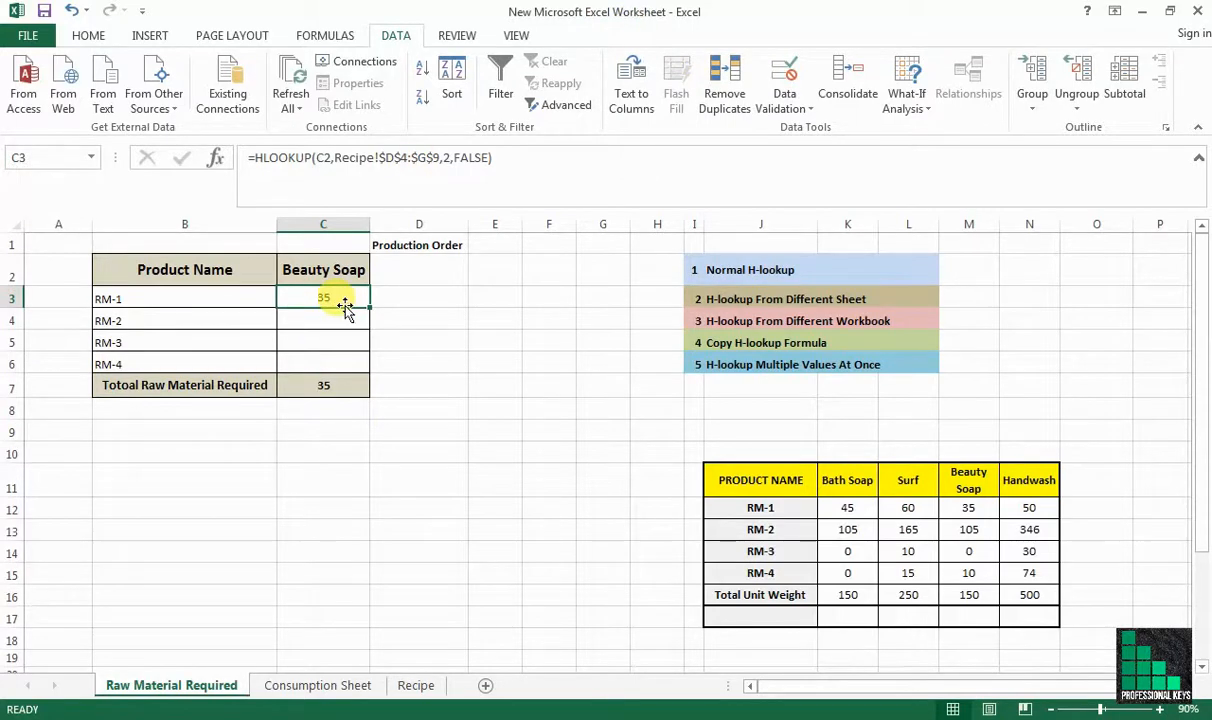
{"action": "key", "text": "Delete"}
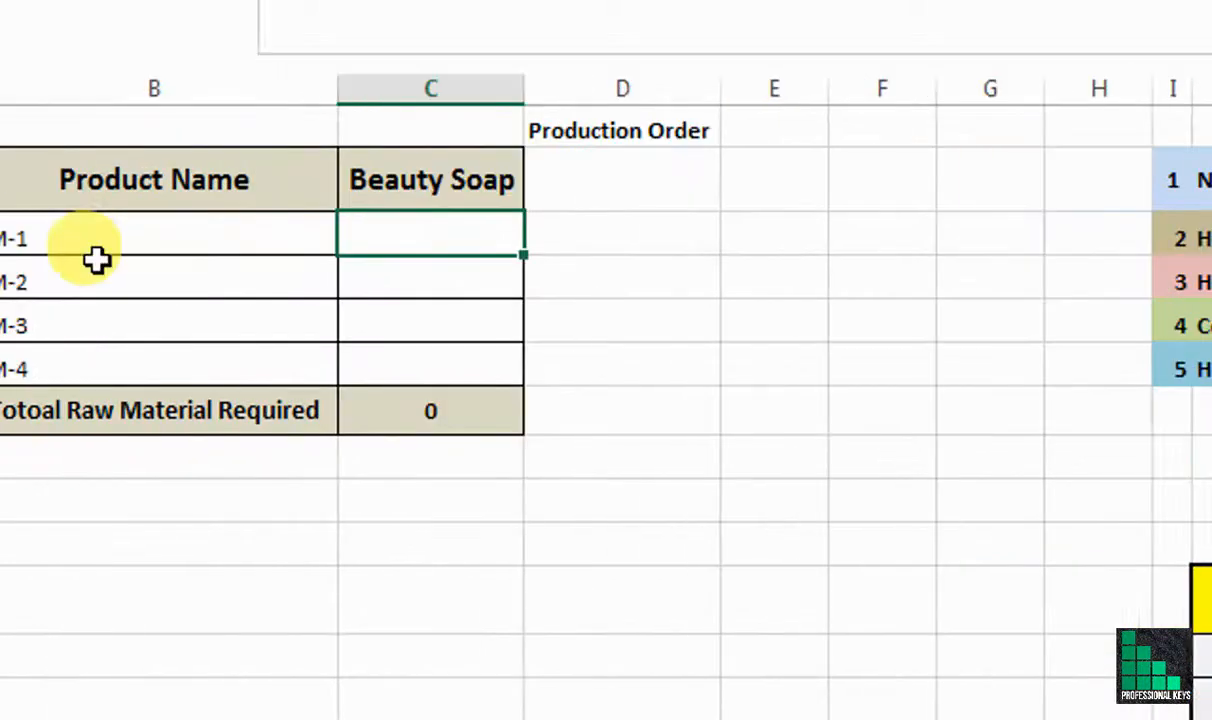
Step: Start an HLOOKUP formula in C3 with lookup value C2 and table array [Book1.xlsx]Recipe!$D$4:$G$9 from the Book1 workbook
{"action": "type", "text": "="}
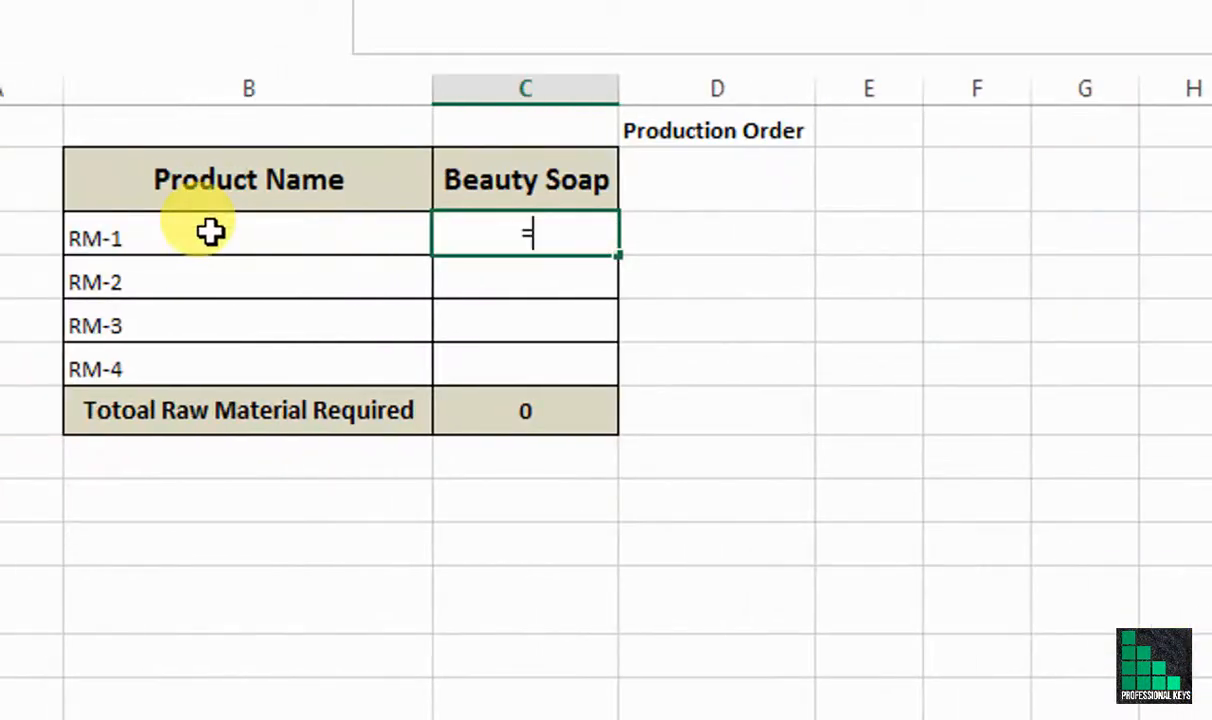
{"action": "type", "text": "hl"}
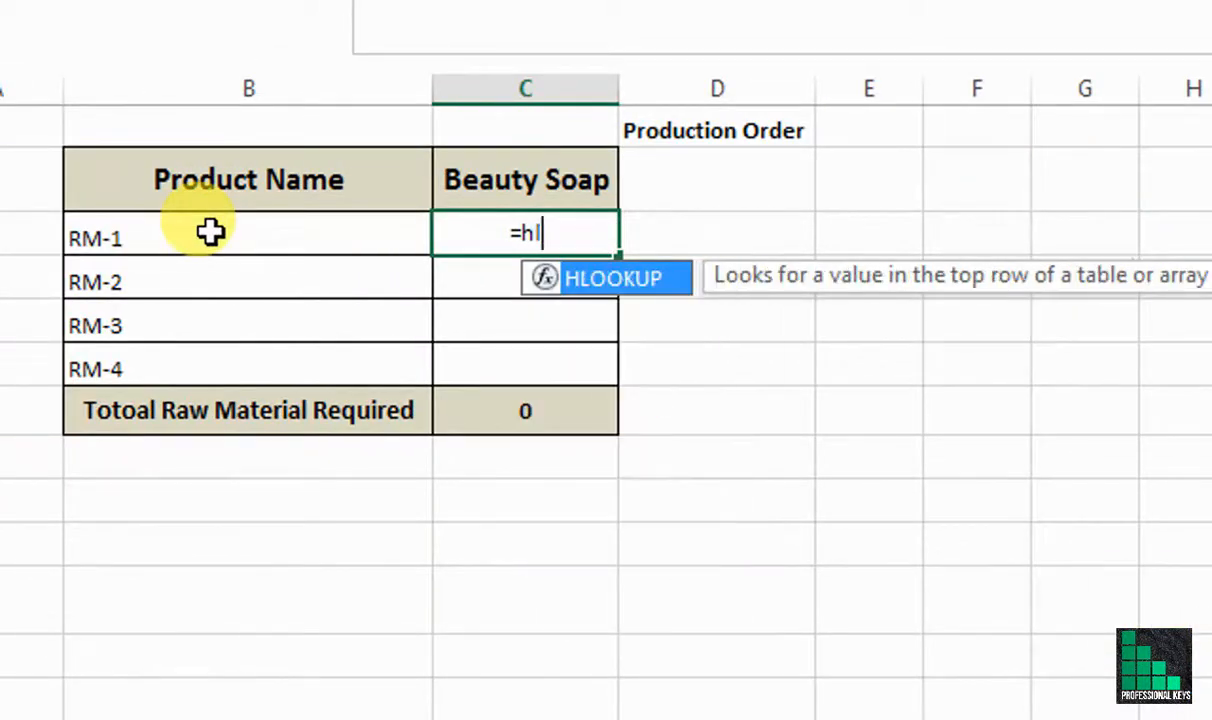
{"action": "key", "text": "Tab"}
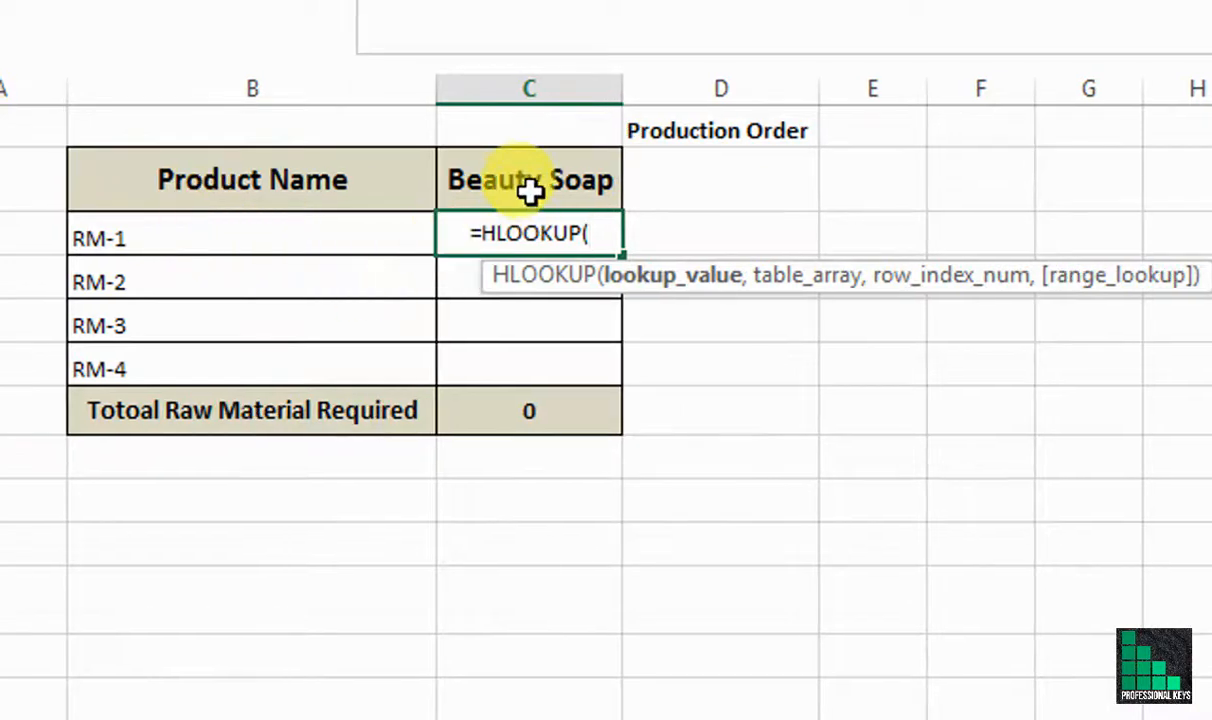
{"action": "left_click", "coordinate": [590, 184]}
{"action": "type", "text": ","}
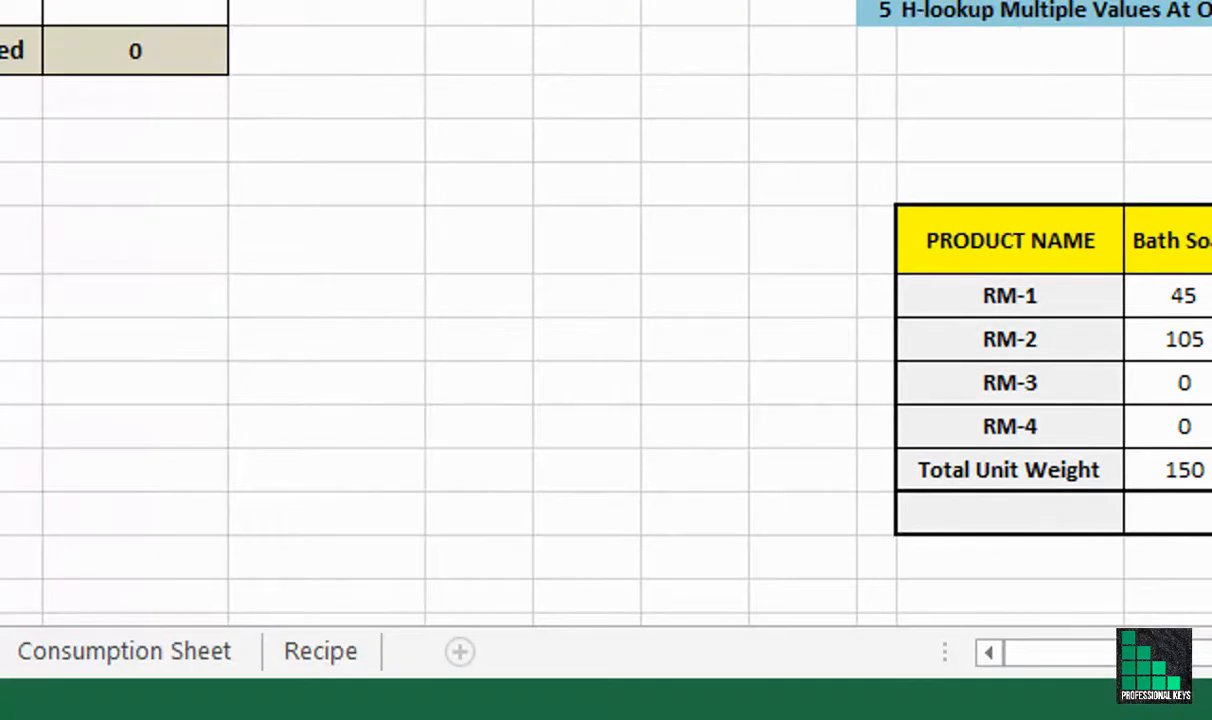
{"action": "mouse_move", "coordinate": [676, 572]}
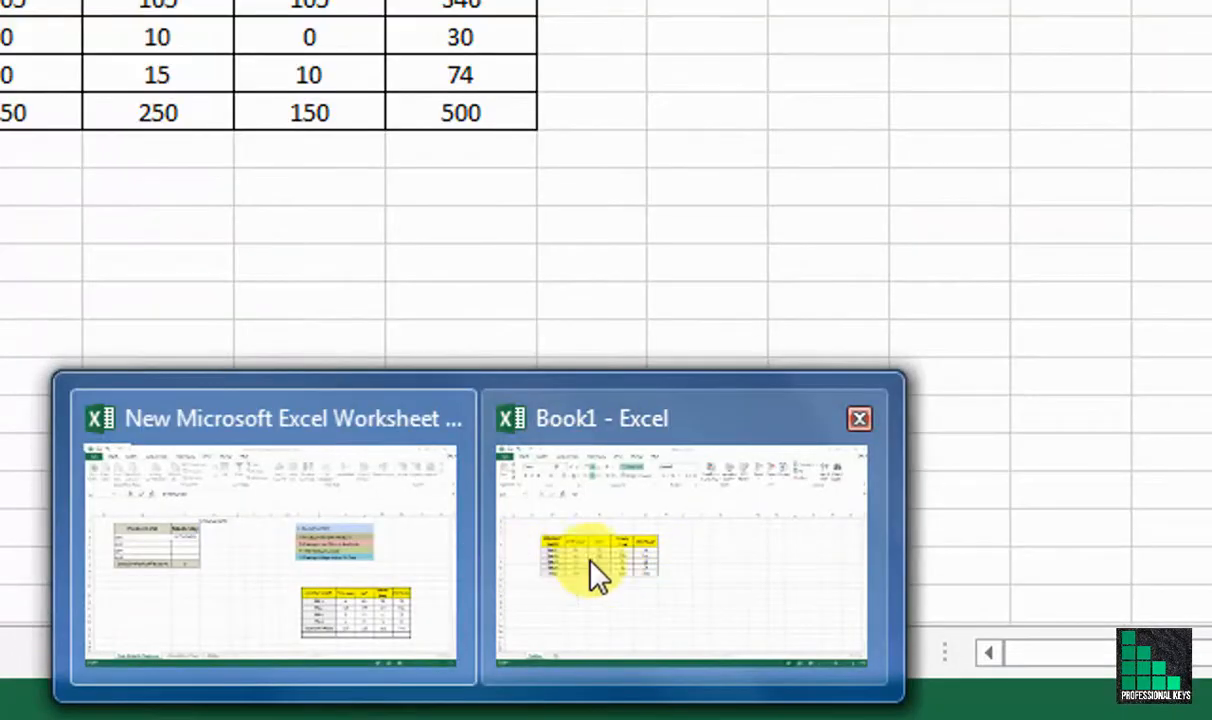
{"action": "left_click", "coordinate": [590, 561]}
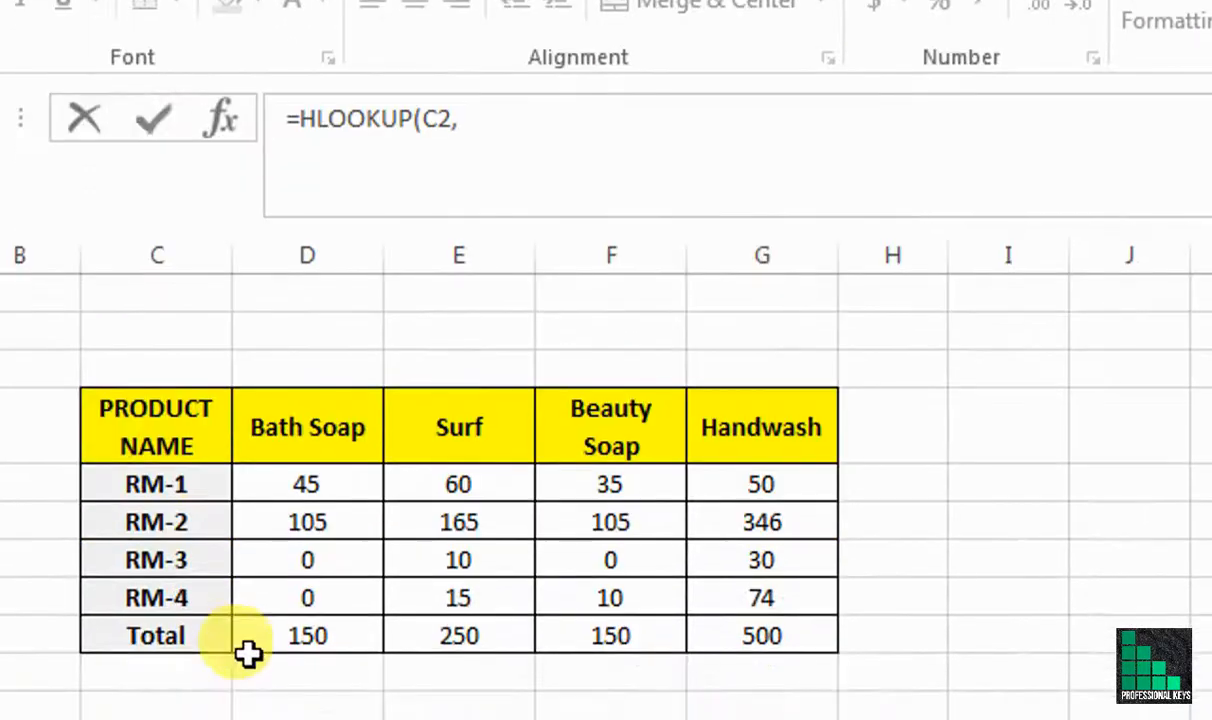
{"action": "left_click_drag", "start_coordinate": [311, 378], "coordinate": [768, 560]}
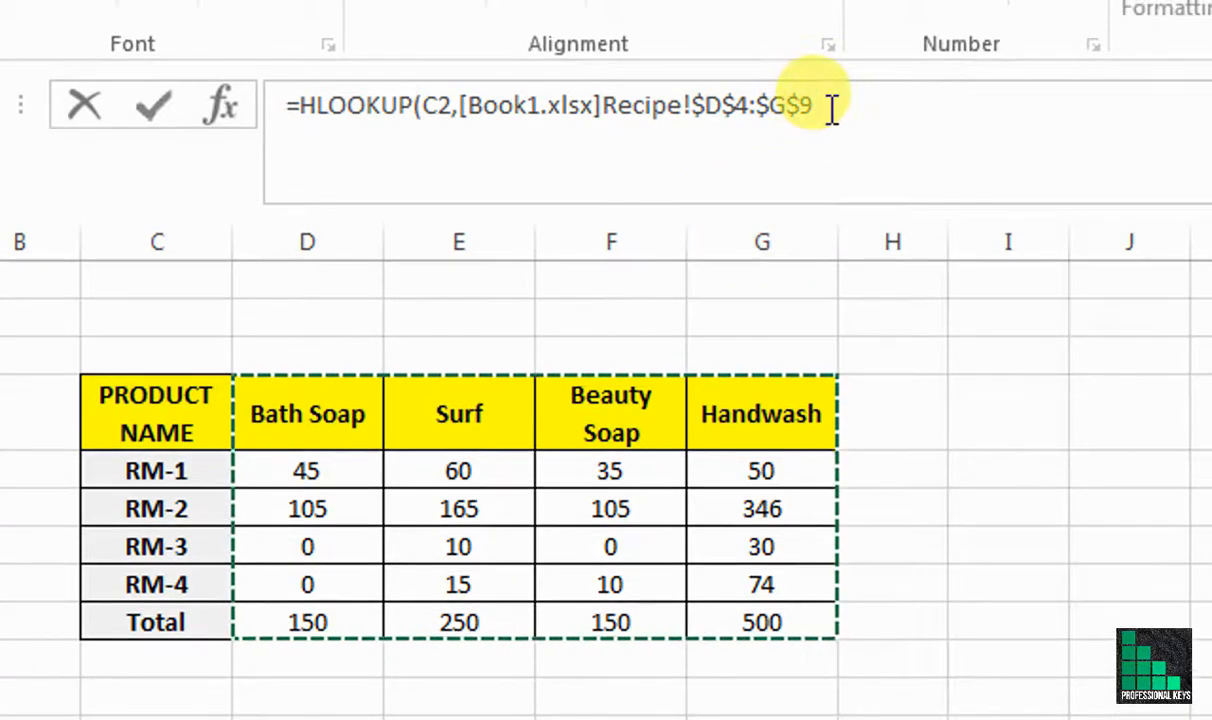
Step: Complete the Book1 HLOOKUP in C3 with row index 2 and FALSE for an exact match
{"action": "left_click", "coordinate": [830, 99]}
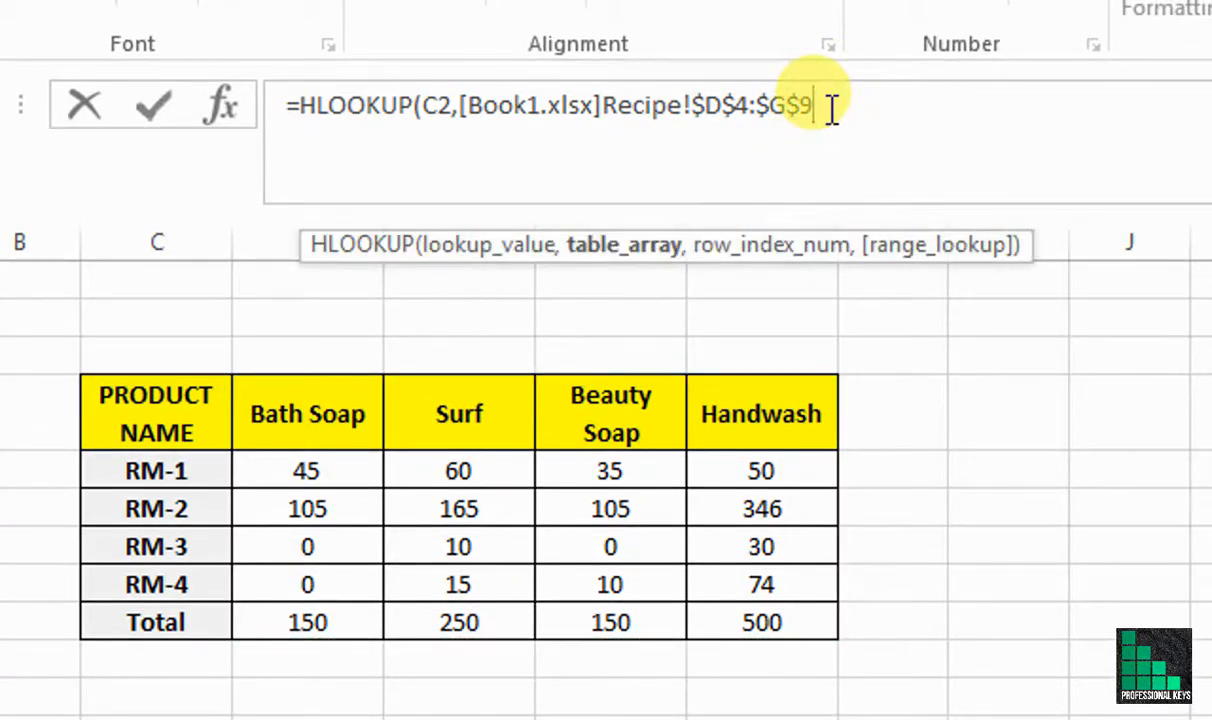
{"action": "type", "text": ","}
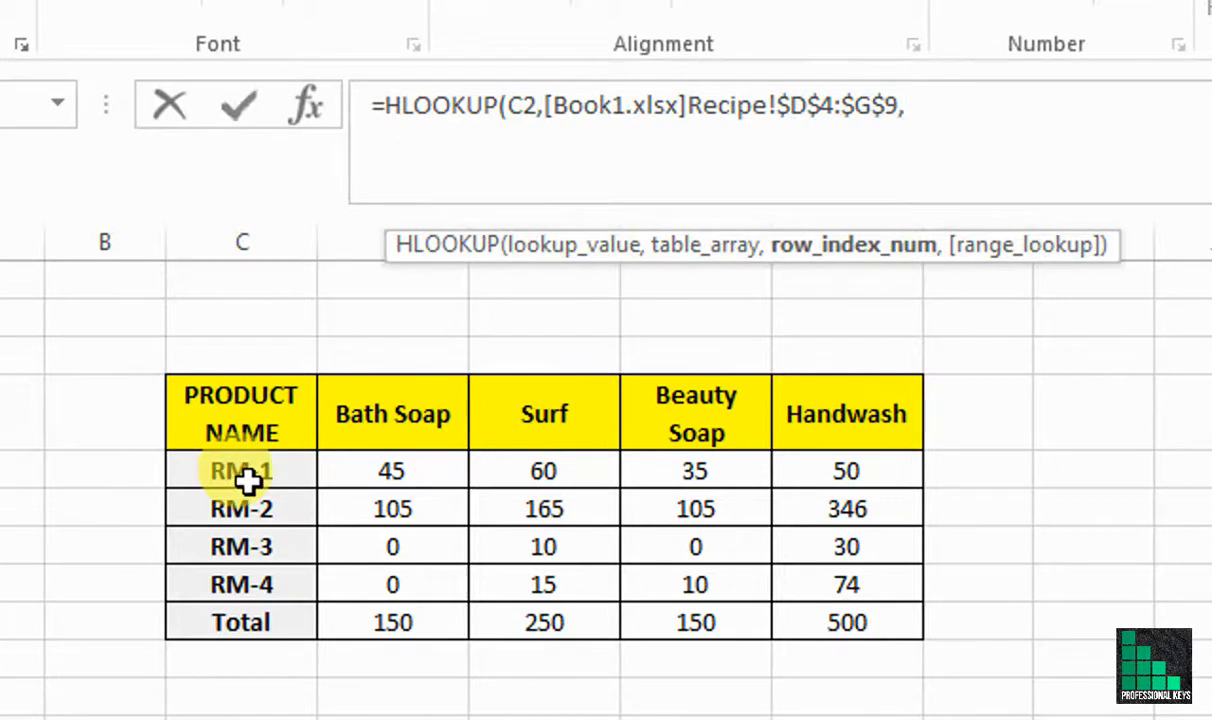
{"action": "type", "text": "2"}
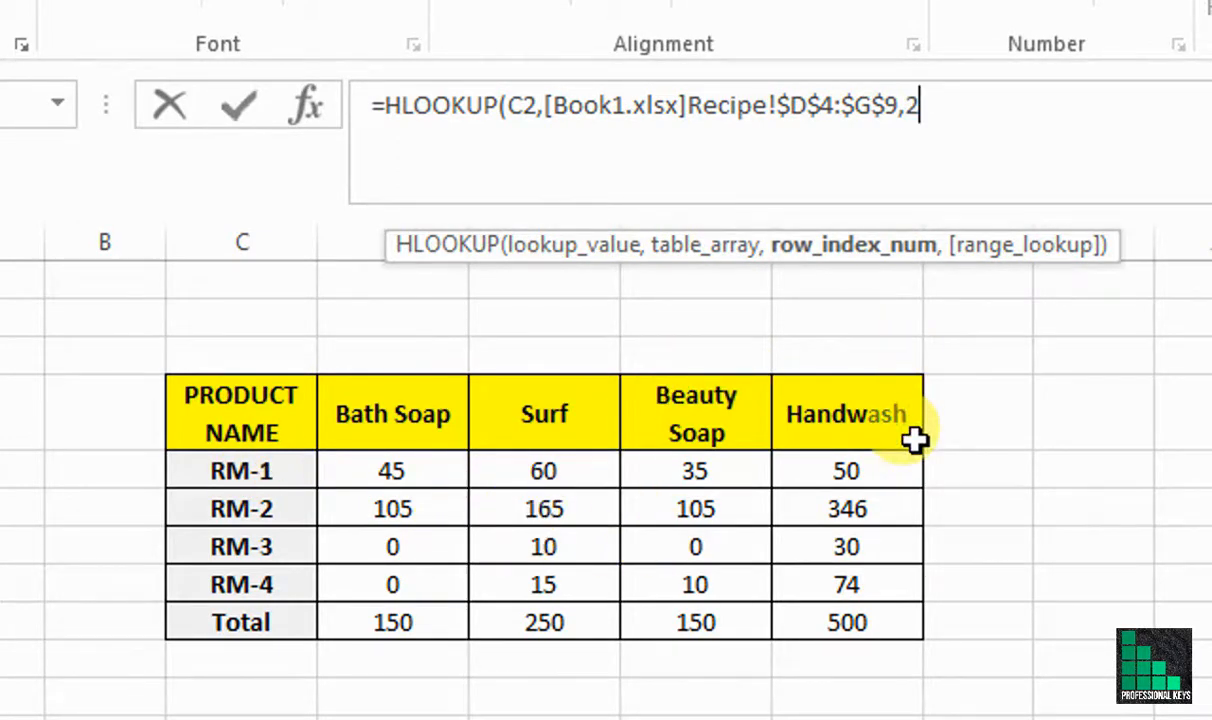
{"action": "type", "text": ","}
{"action": "double_click", "coordinate": [993, 319]}
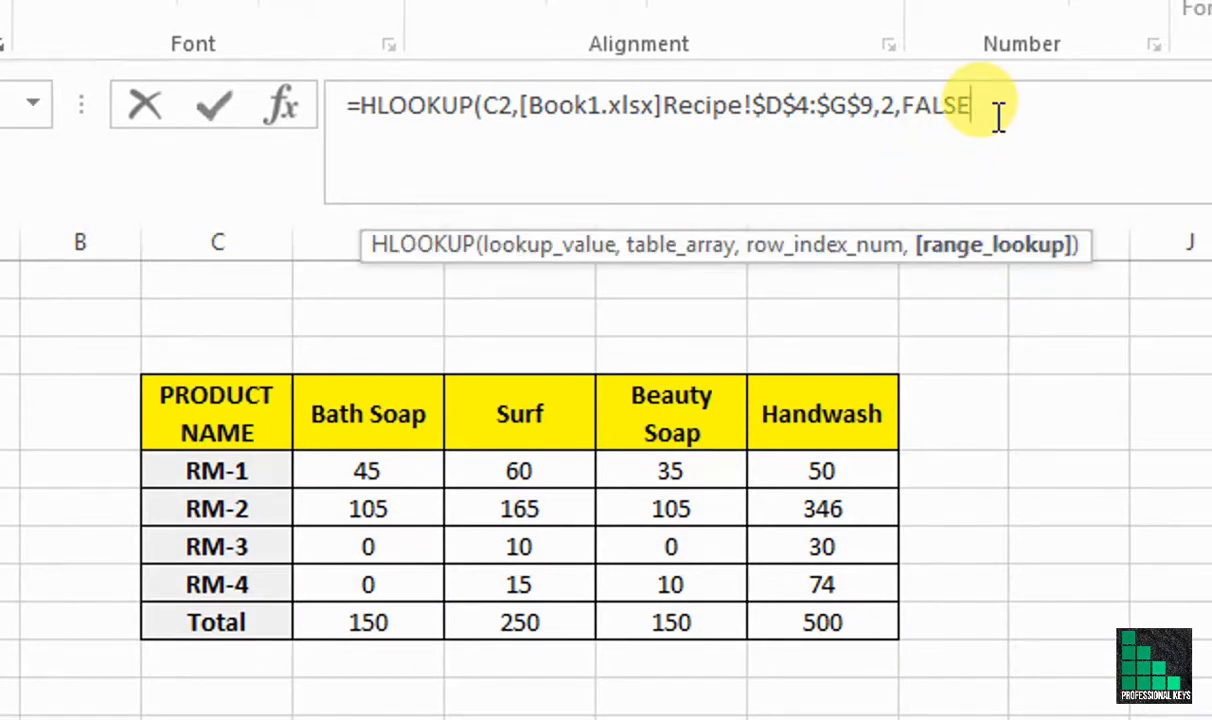
{"action": "type", "text": ")"}
{"action": "key", "text": "Return"}
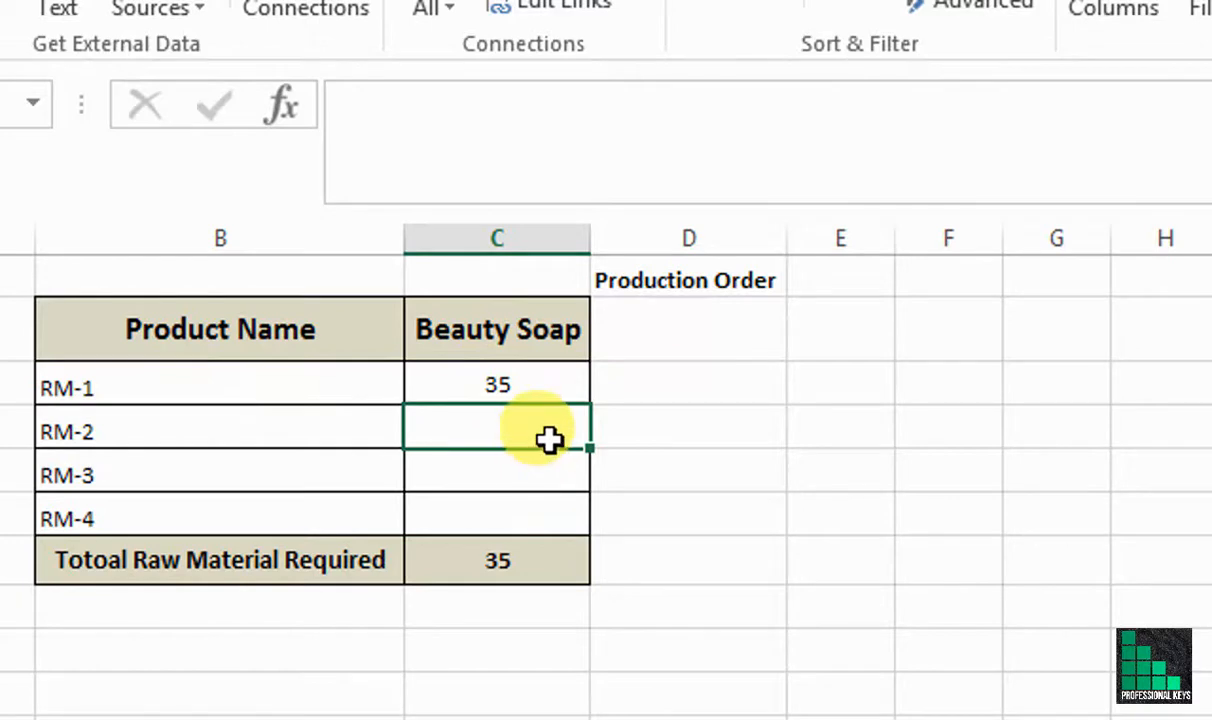
Step: Copy the RM-1 HLOOKUP formula from C3 down through C6 for RM-2, RM-3 and RM-4
{"action": "left_click", "coordinate": [514, 392]}
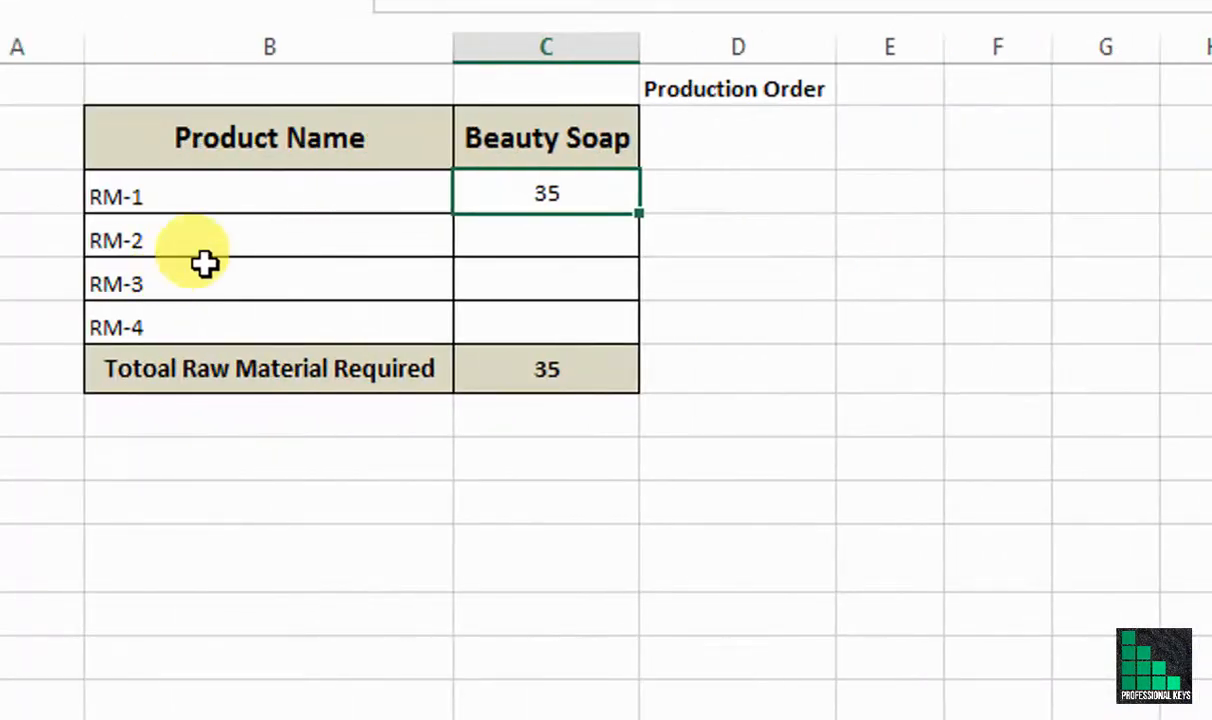
{"action": "left_click", "coordinate": [203, 201]}
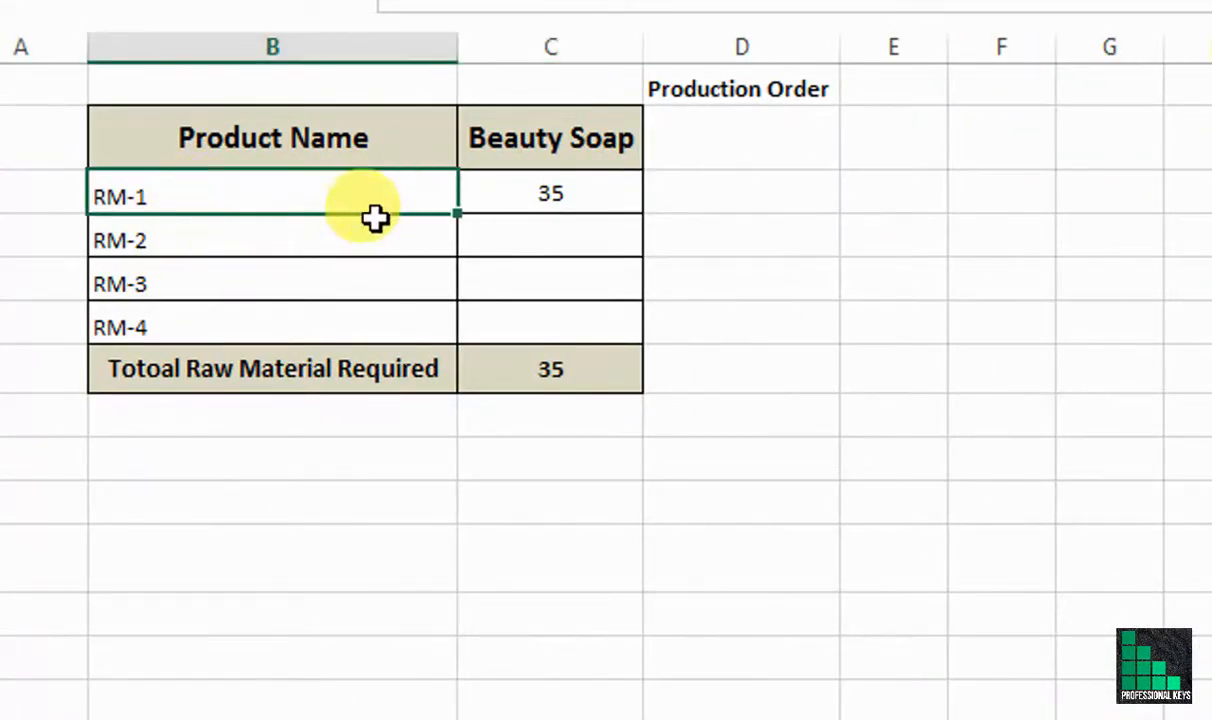
{"action": "left_click", "coordinate": [590, 205]}
{"action": "left_click_drag", "start_coordinate": [644, 215], "coordinate": [641, 333]}
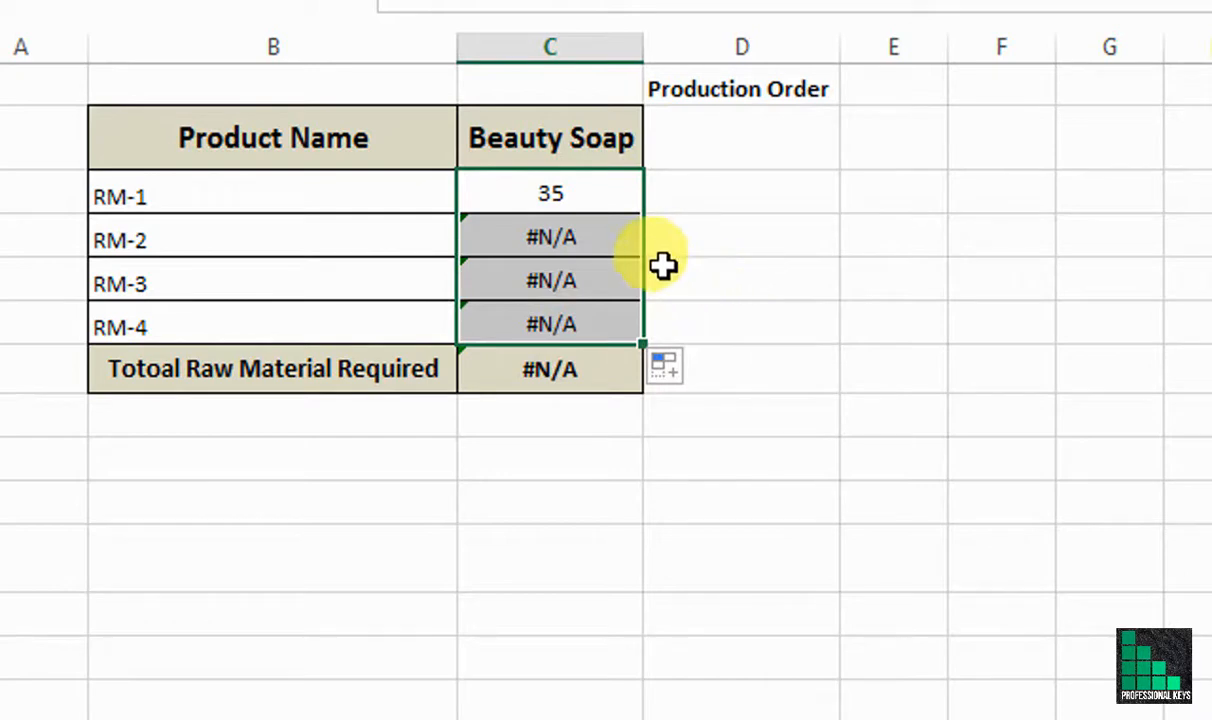
Step: Clear the Book1 HLOOKUP formulas from C3:C6 on the Raw Material Required sheet
{"action": "left_click_drag", "start_coordinate": [595, 208], "coordinate": [600, 320]}
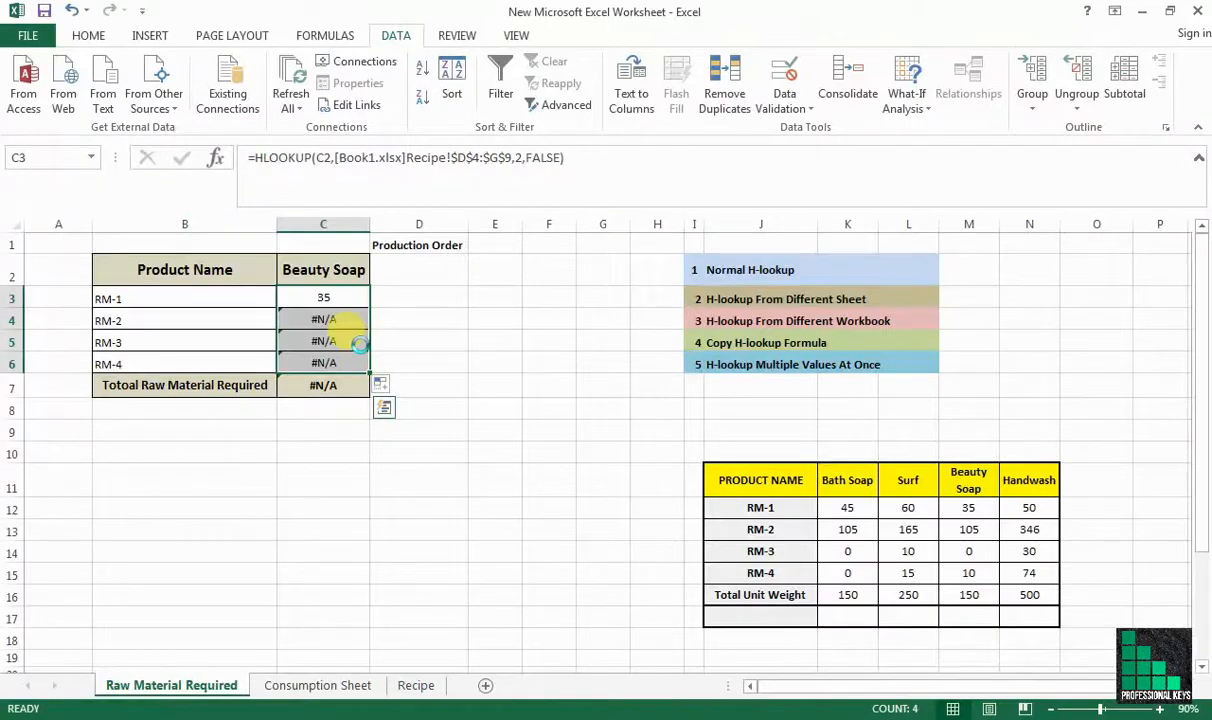
{"action": "key", "text": "Delete"}
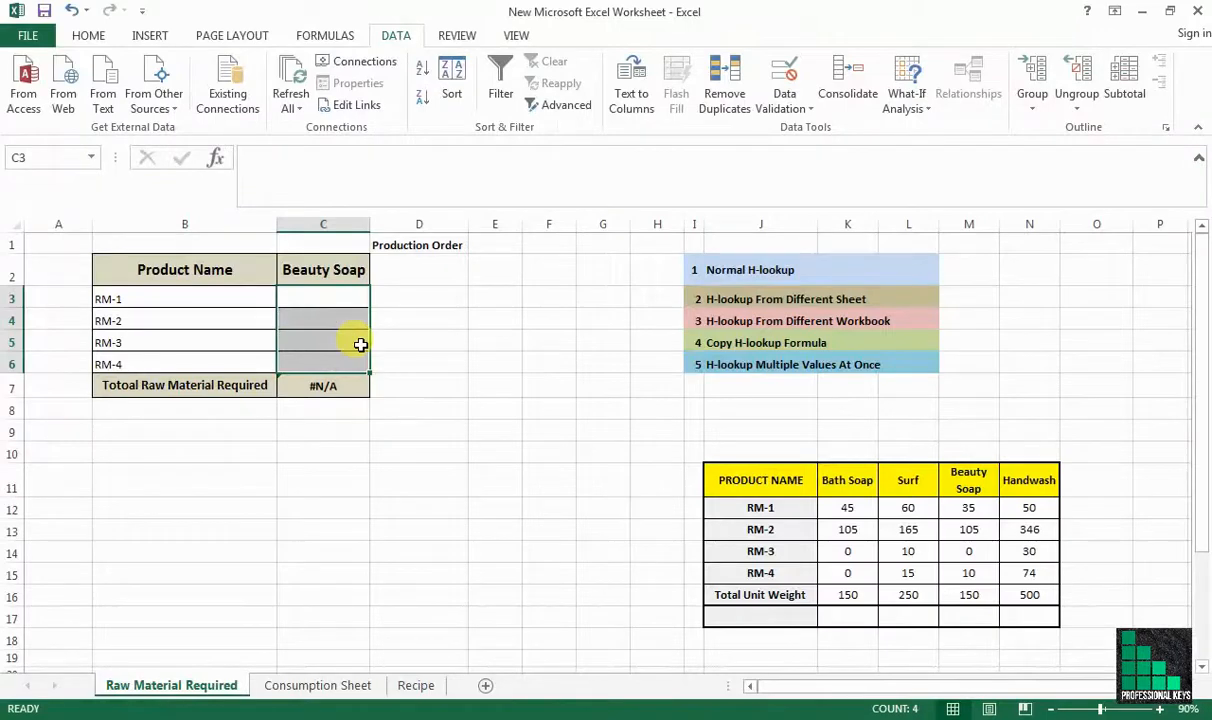
{"action": "left_click", "coordinate": [484, 456]}
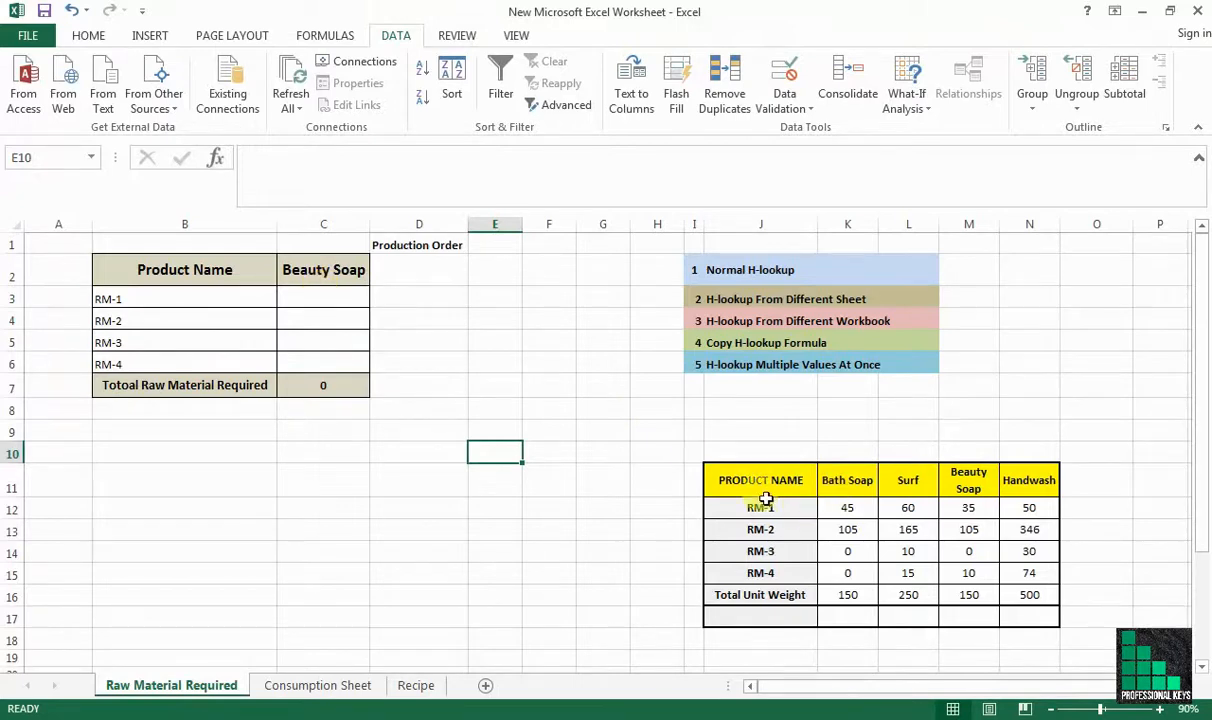
Step: Start an HLOOKUP formula in C3 with lookup value C2 and absolute table array $K$11:$N$16 from the same sheet
{"action": "left_click", "coordinate": [323, 297]}
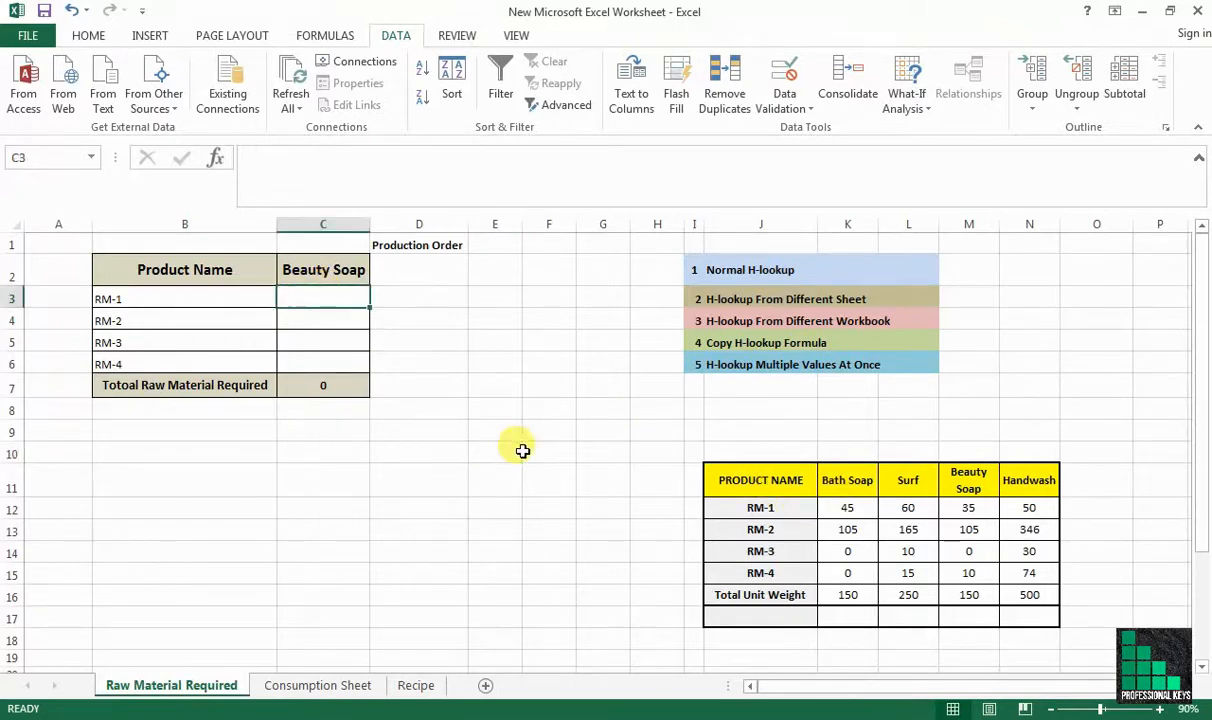
{"action": "type", "text": "="}
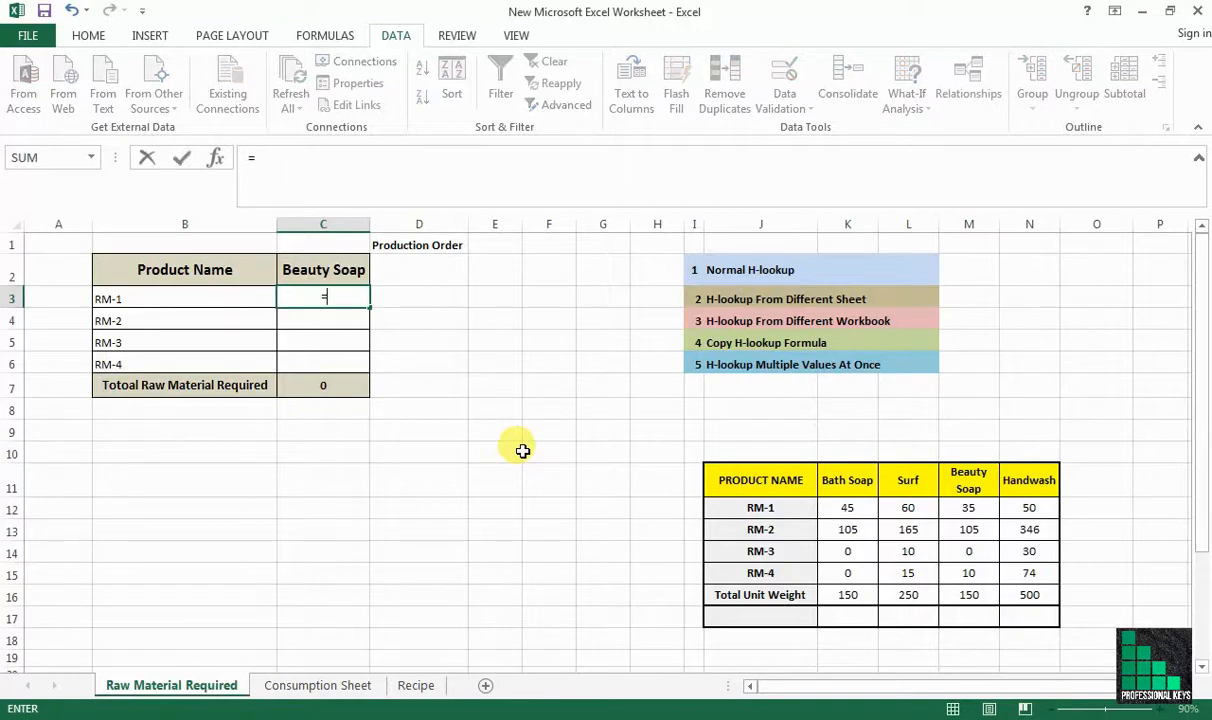
{"action": "type", "text": "hl"}
{"action": "key", "text": "Tab"}
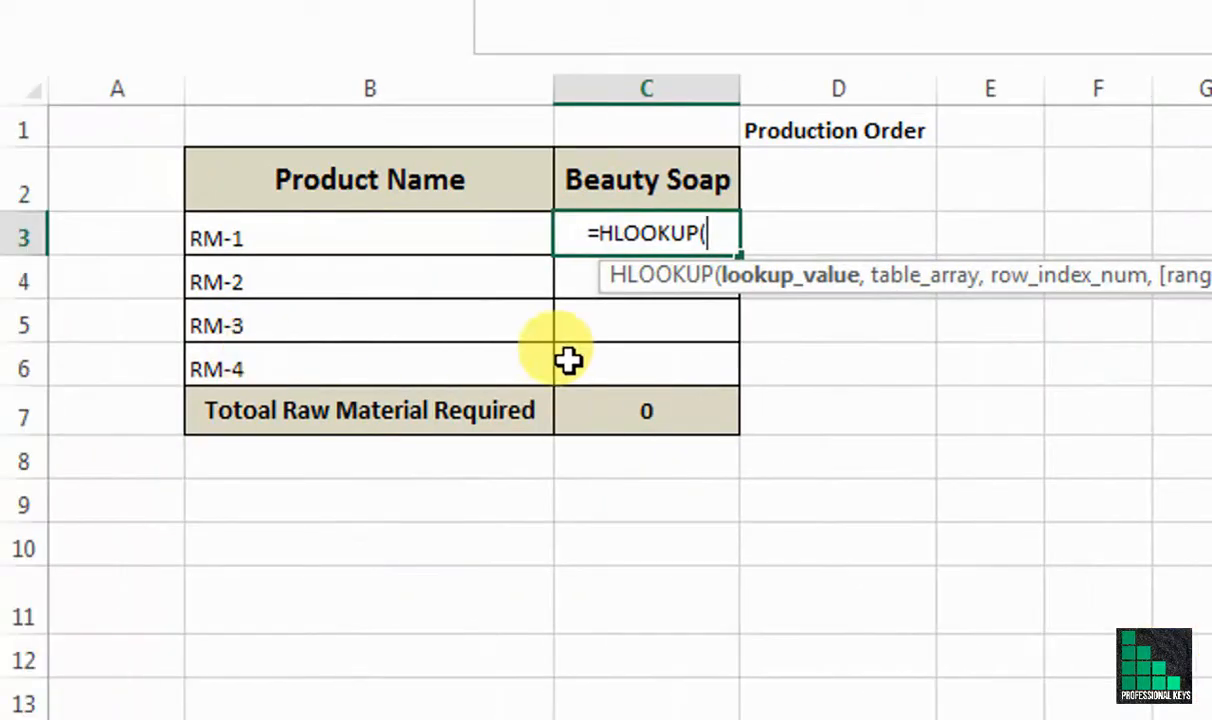
{"action": "left_click", "coordinate": [652, 173]}
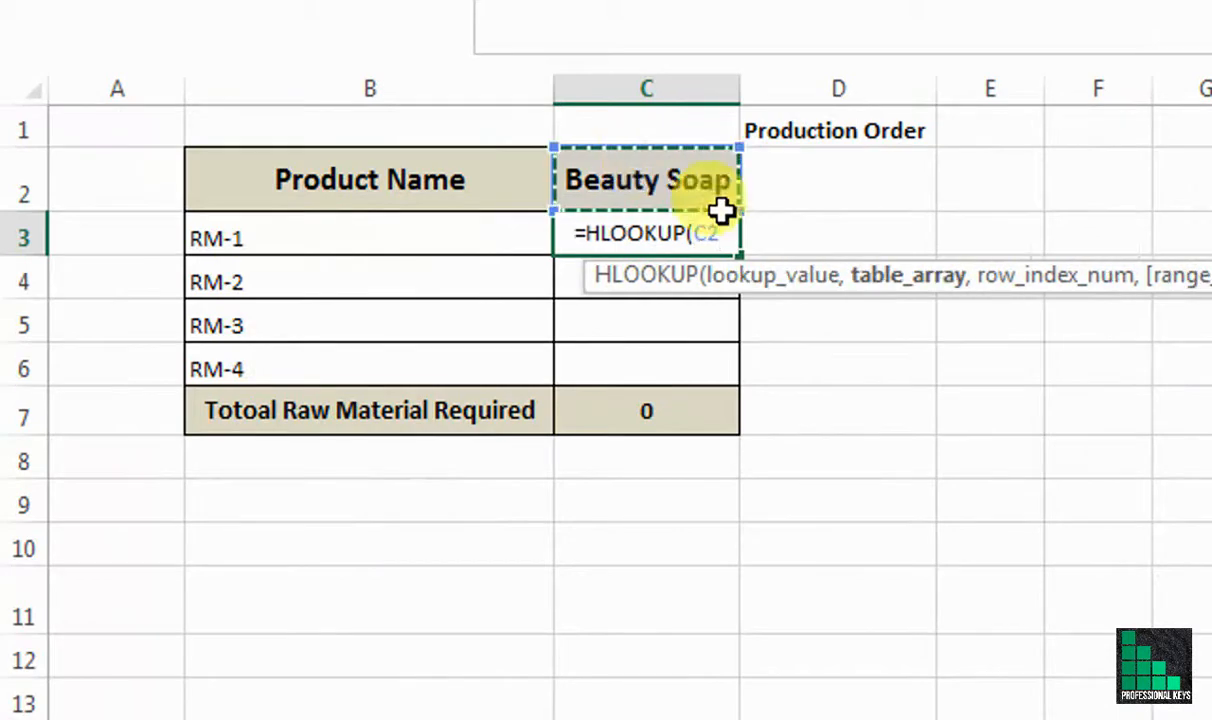
{"action": "type", "text": ","}
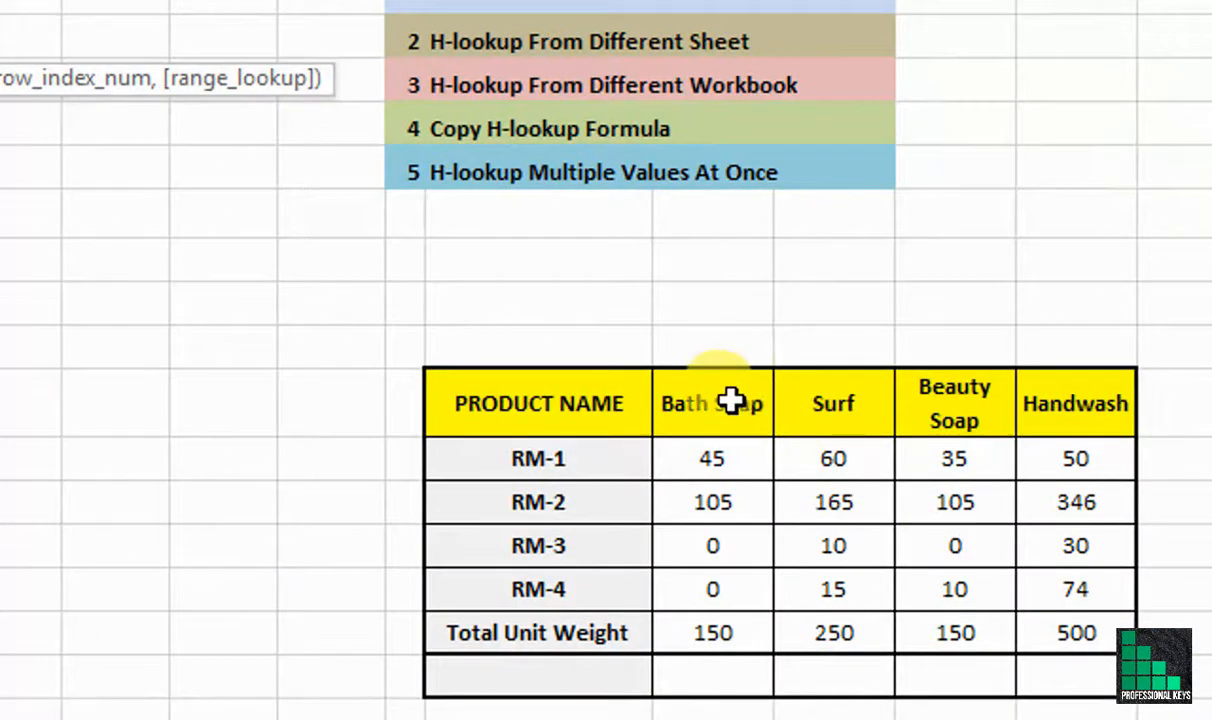
{"action": "left_click_drag", "start_coordinate": [731, 403], "coordinate": [1029, 611]}
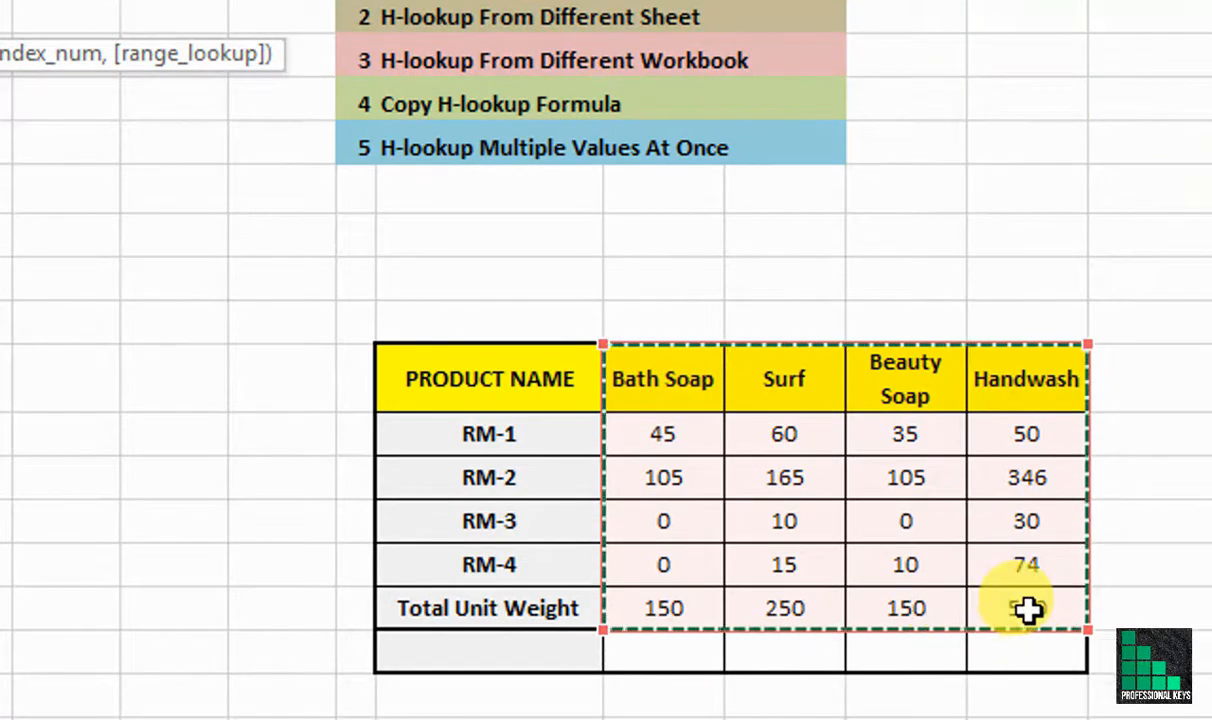
{"action": "key", "text": "F4"}
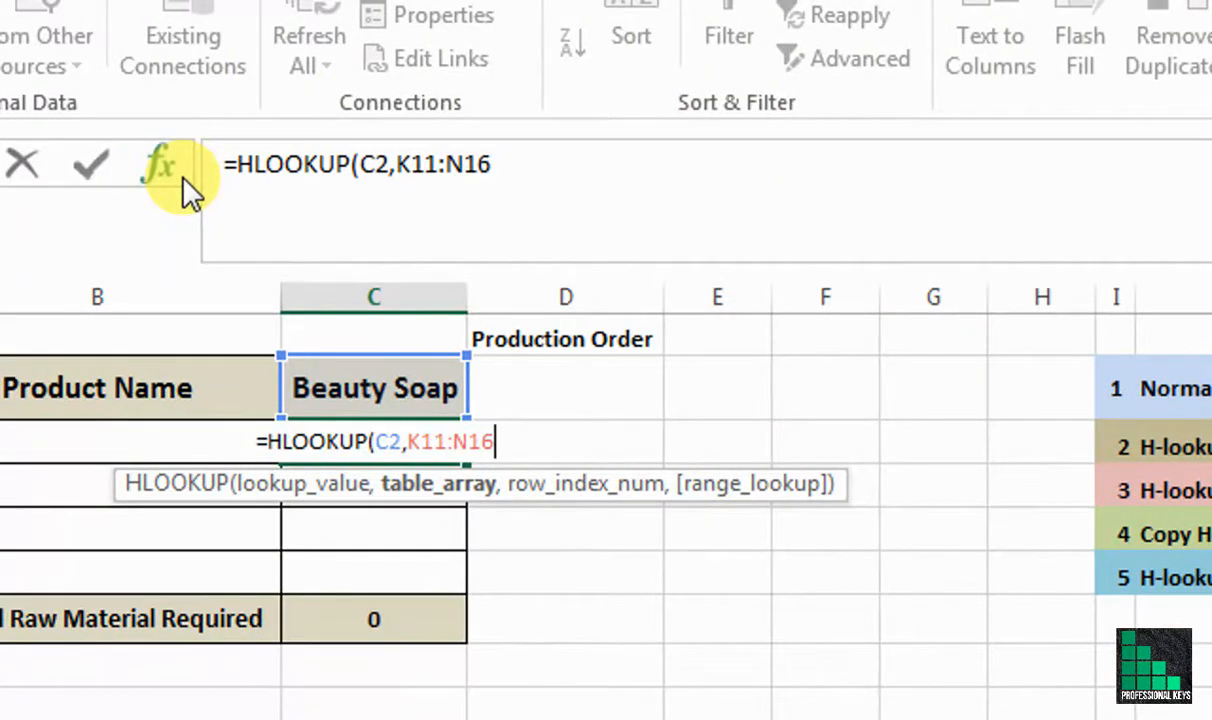
{"action": "key", "text": "F4"}
Step: Complete the HLOOKUP in C3 with row index 2 and FALSE for an exact match
{"action": "left_click", "coordinate": [533, 189]}
{"action": "type", "text": ","}
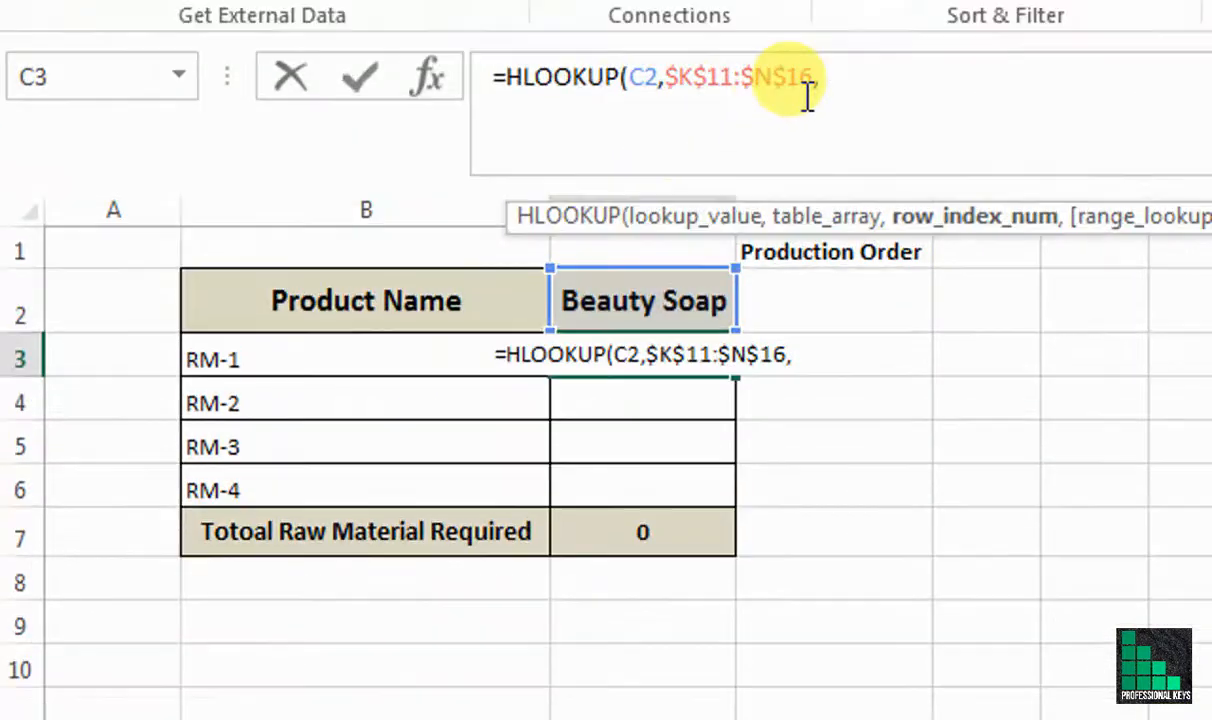
{"action": "type", "text": "2"}
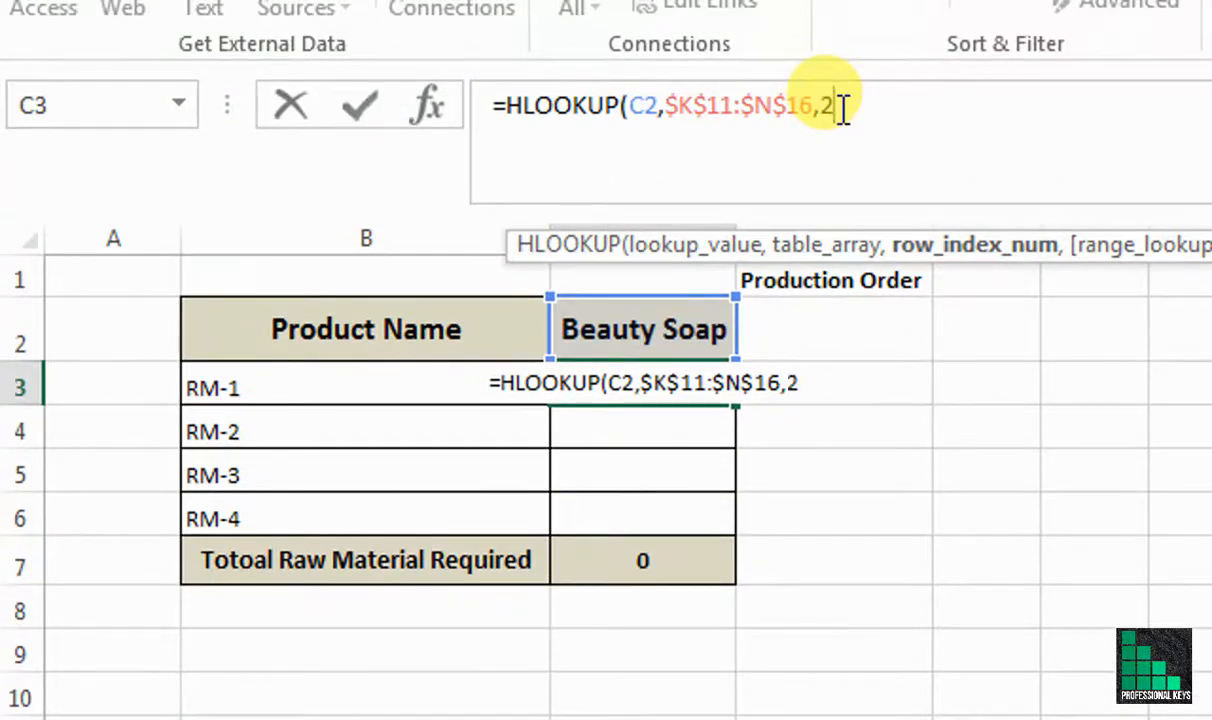
{"action": "type", "text": ","}
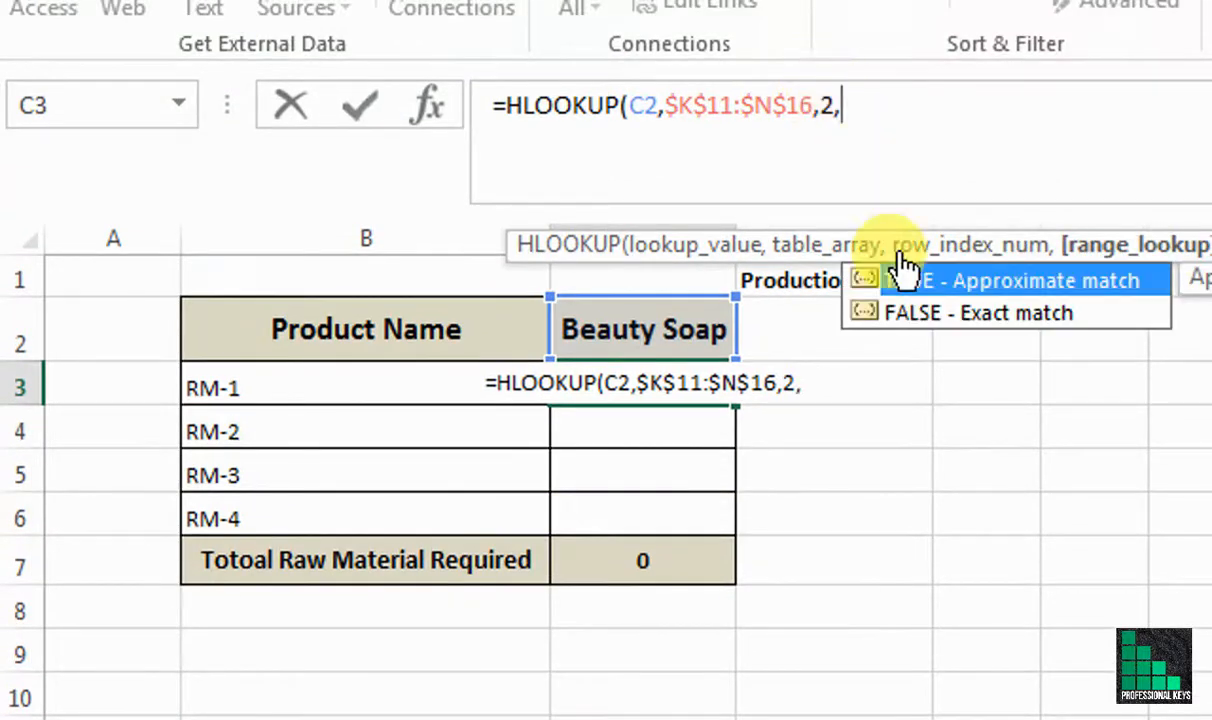
{"action": "double_click", "coordinate": [970, 322]}
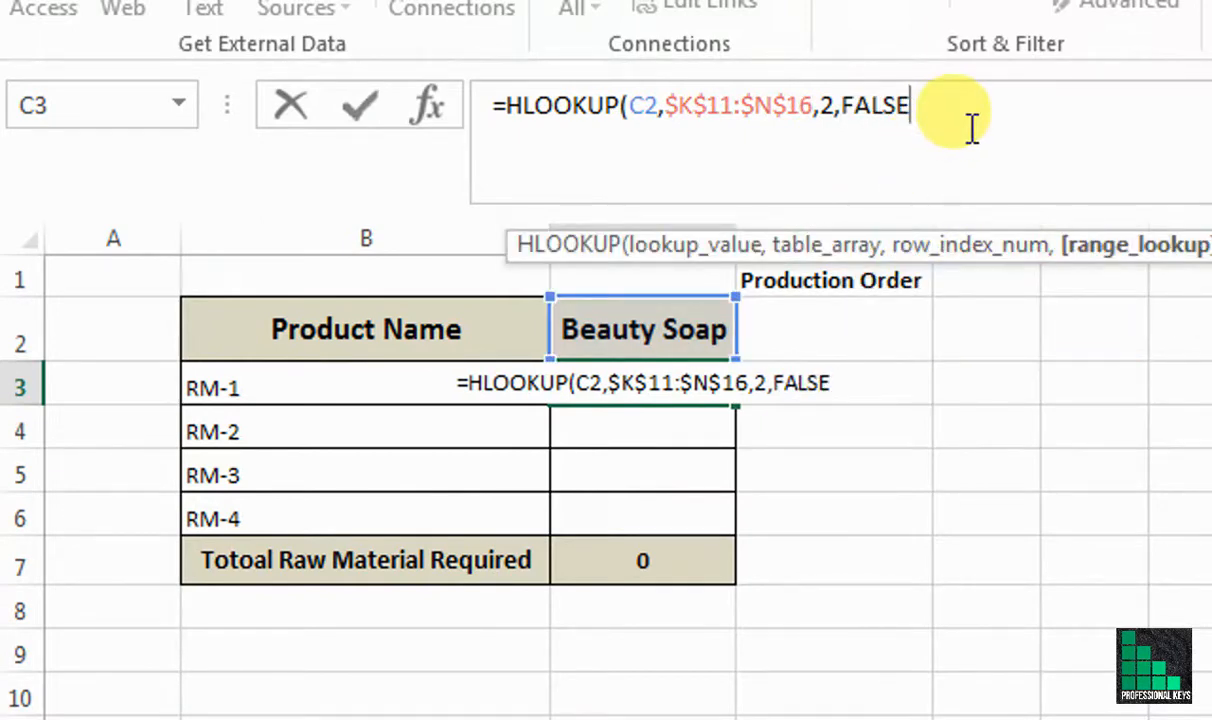
{"action": "type", "text": ")"}
{"action": "key", "text": "Return"}
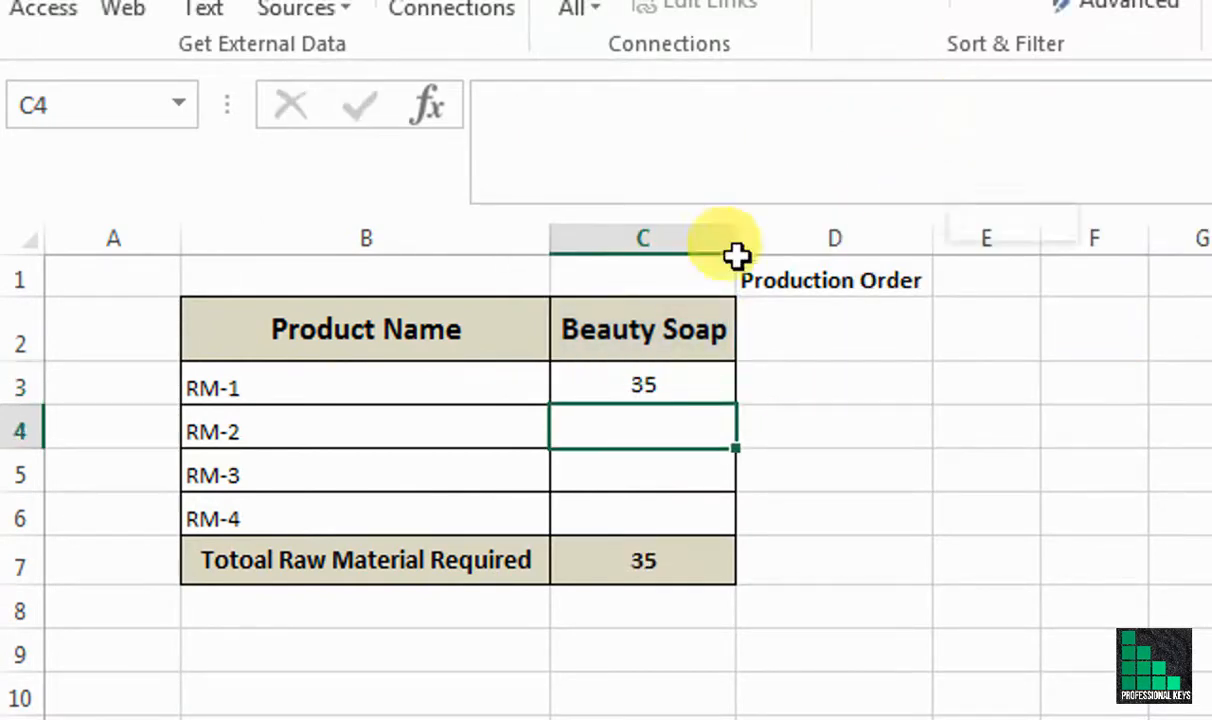
Step: Copy the HLOOKUP formula from C3 down through C6 and check the lookup references in C4 and C5
{"action": "left_click", "coordinate": [728, 393]}
{"action": "left_click_drag", "start_coordinate": [733, 404], "coordinate": [739, 530]}
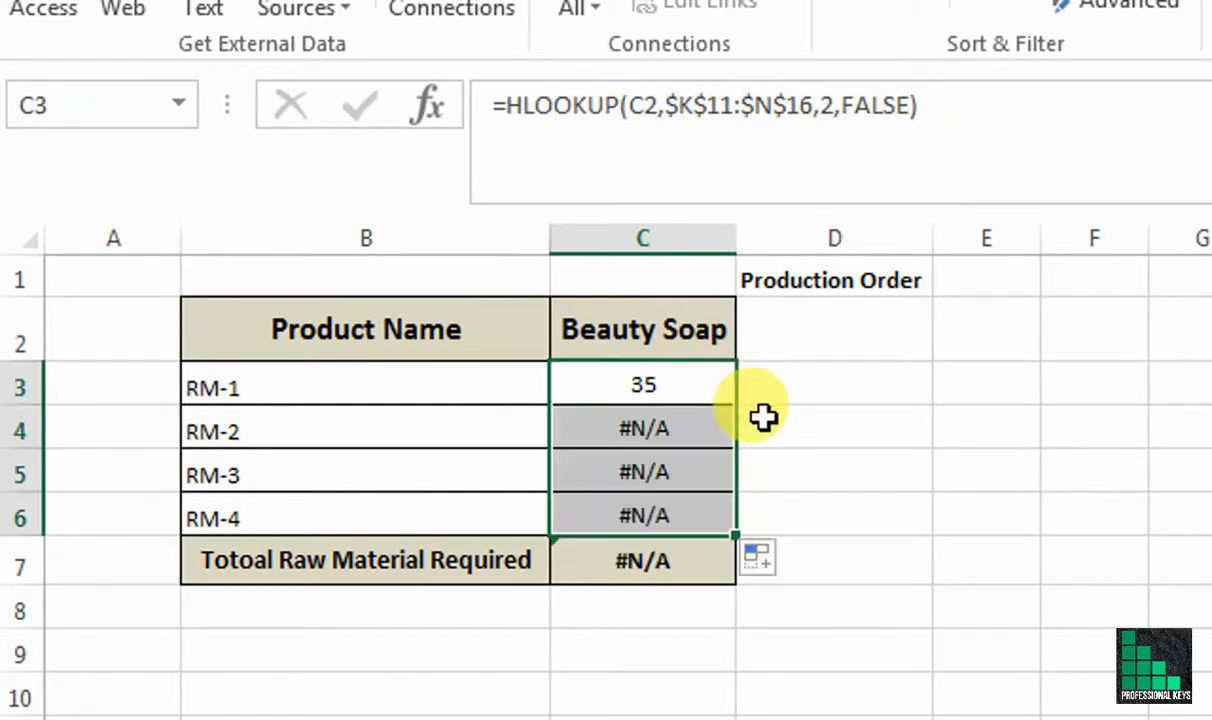
{"action": "left_click", "coordinate": [688, 388]}
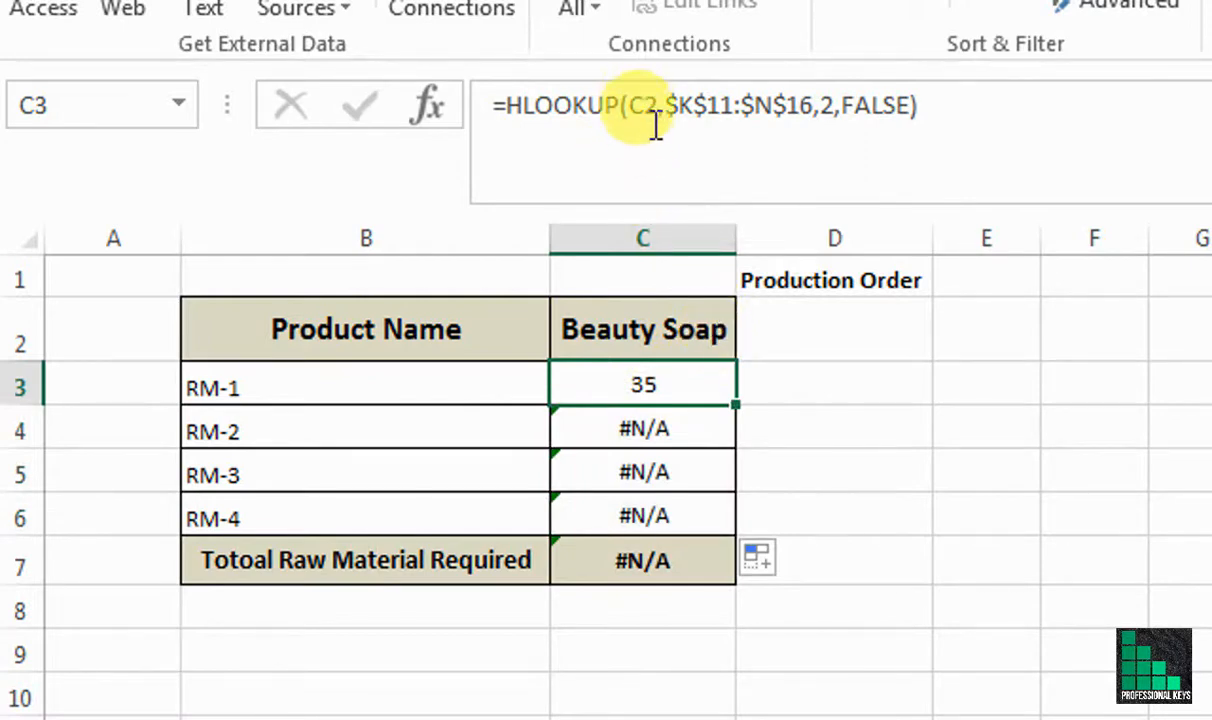
{"action": "double_click", "coordinate": [657, 429]}
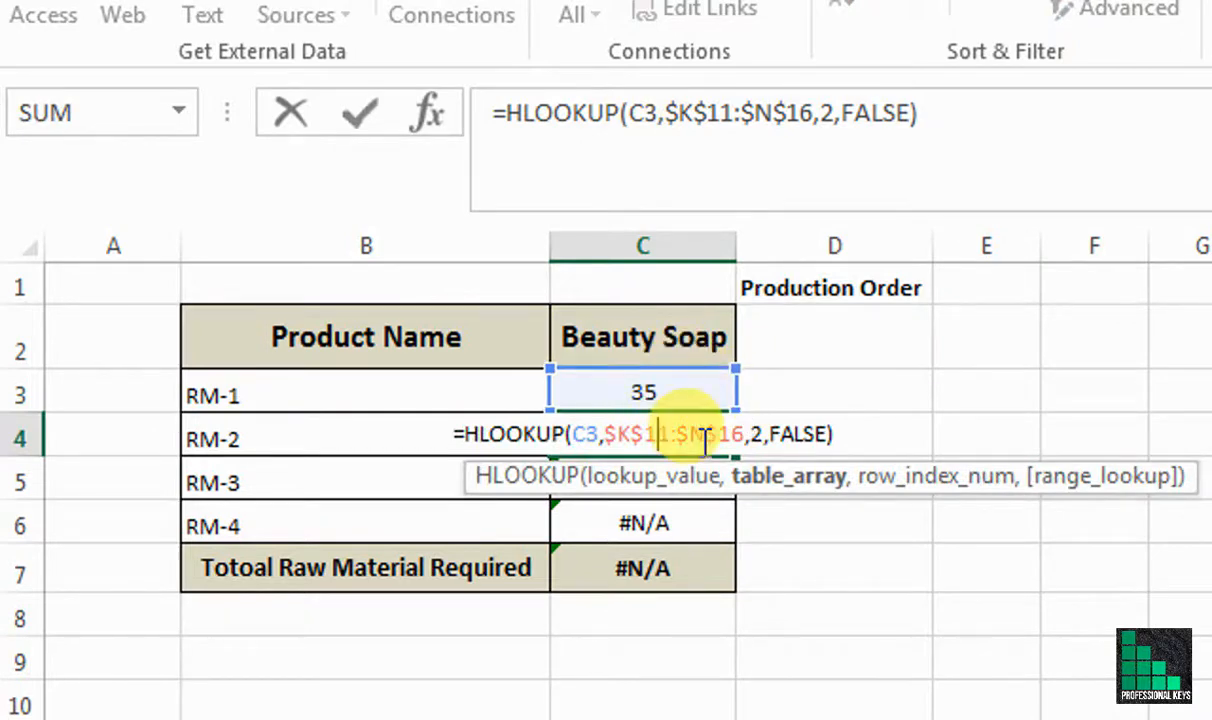
{"action": "key", "text": "Return"}
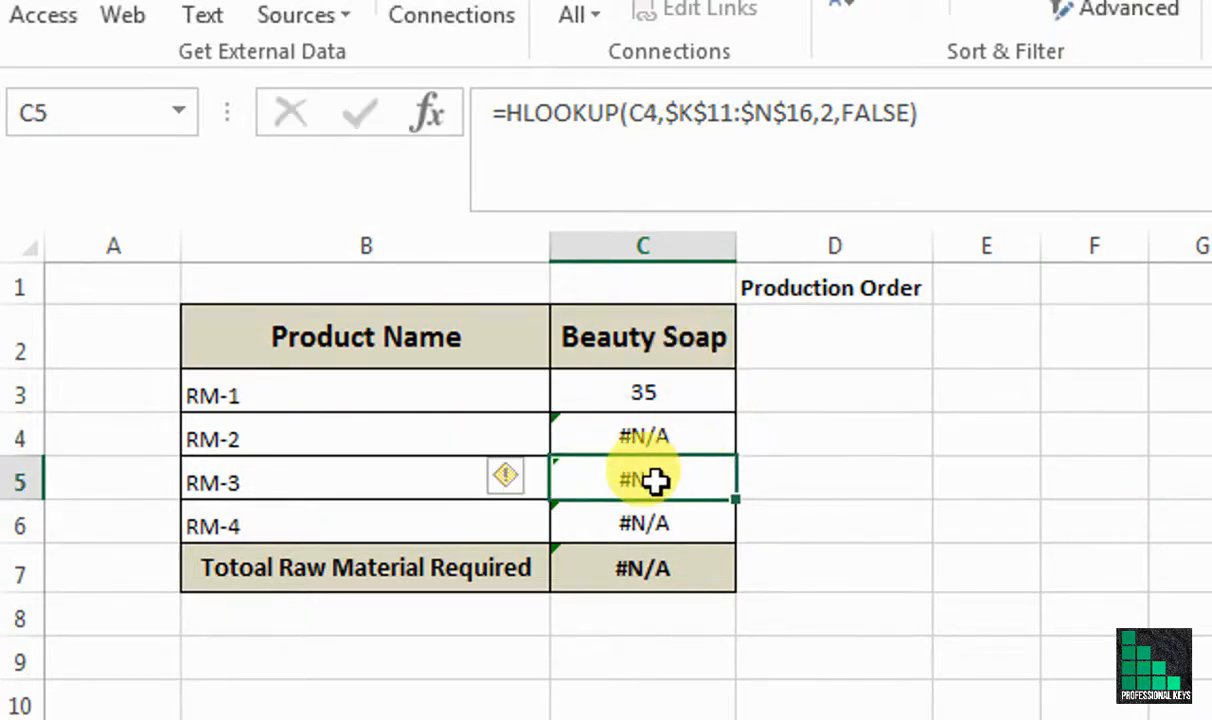
{"action": "double_click", "coordinate": [720, 482]}
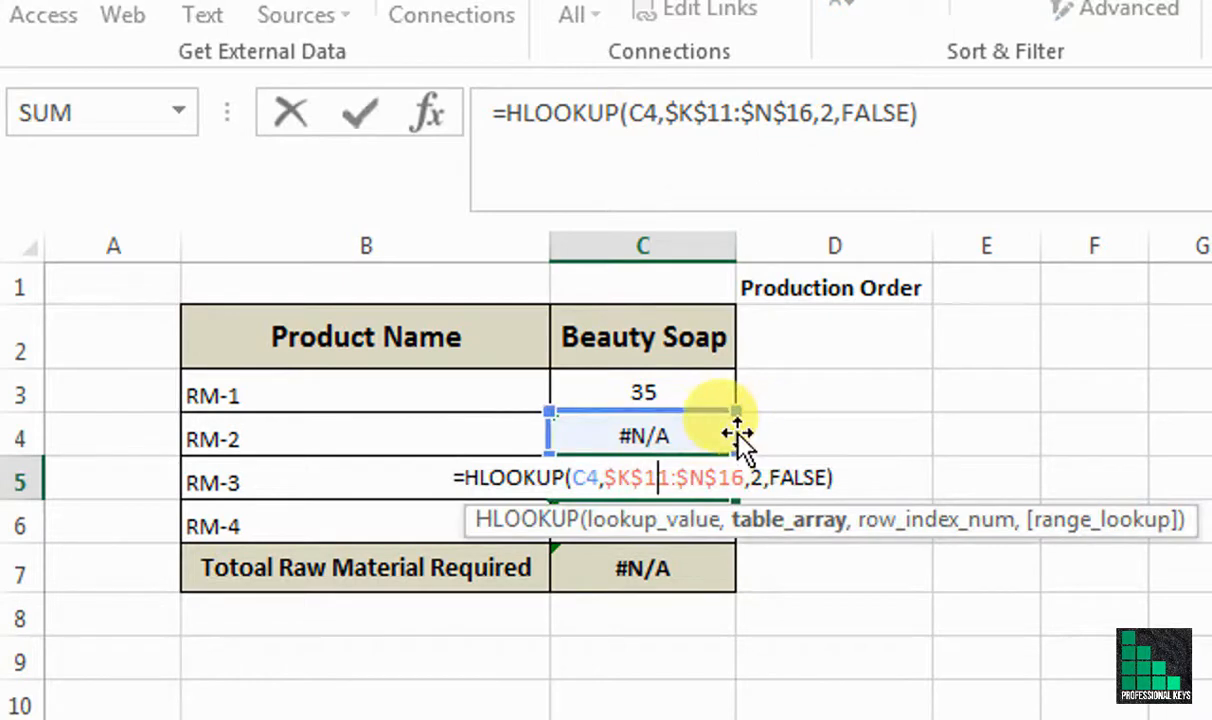
{"action": "key", "text": "Return"}
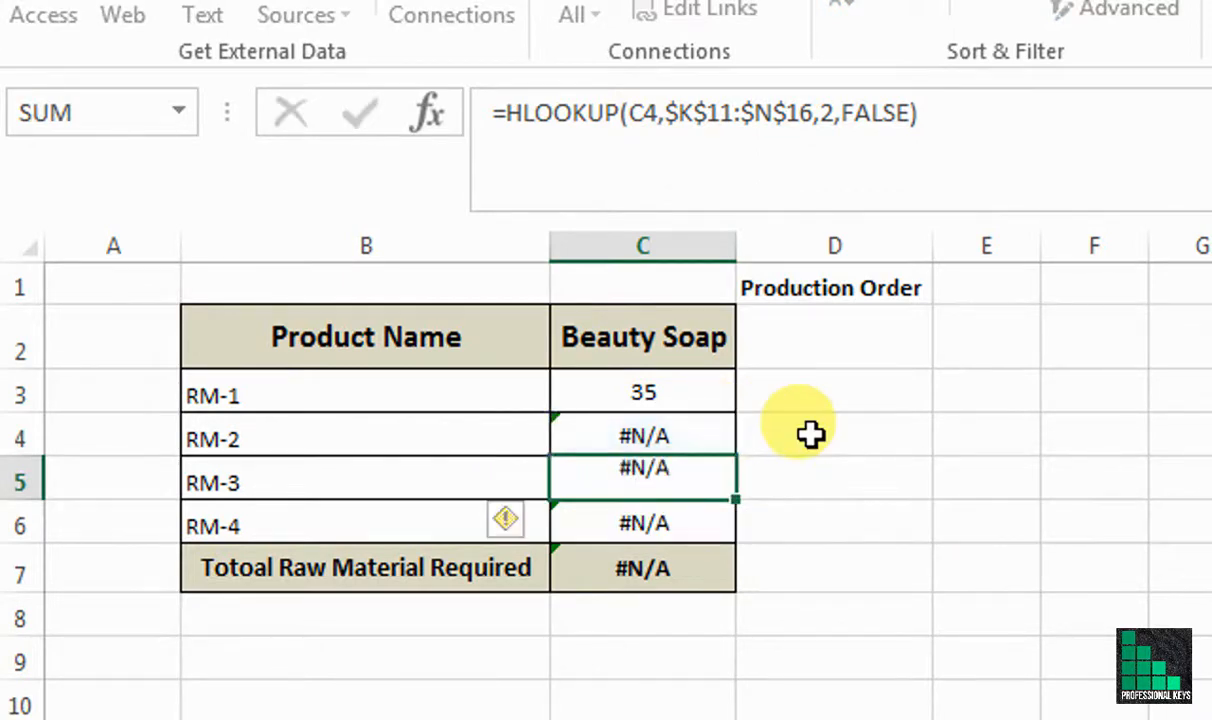
Step: Make the lookup value in C3's HLOOKUP absolute as $C$2 and copy the formula down through C6
{"action": "left_click", "coordinate": [668, 391]}
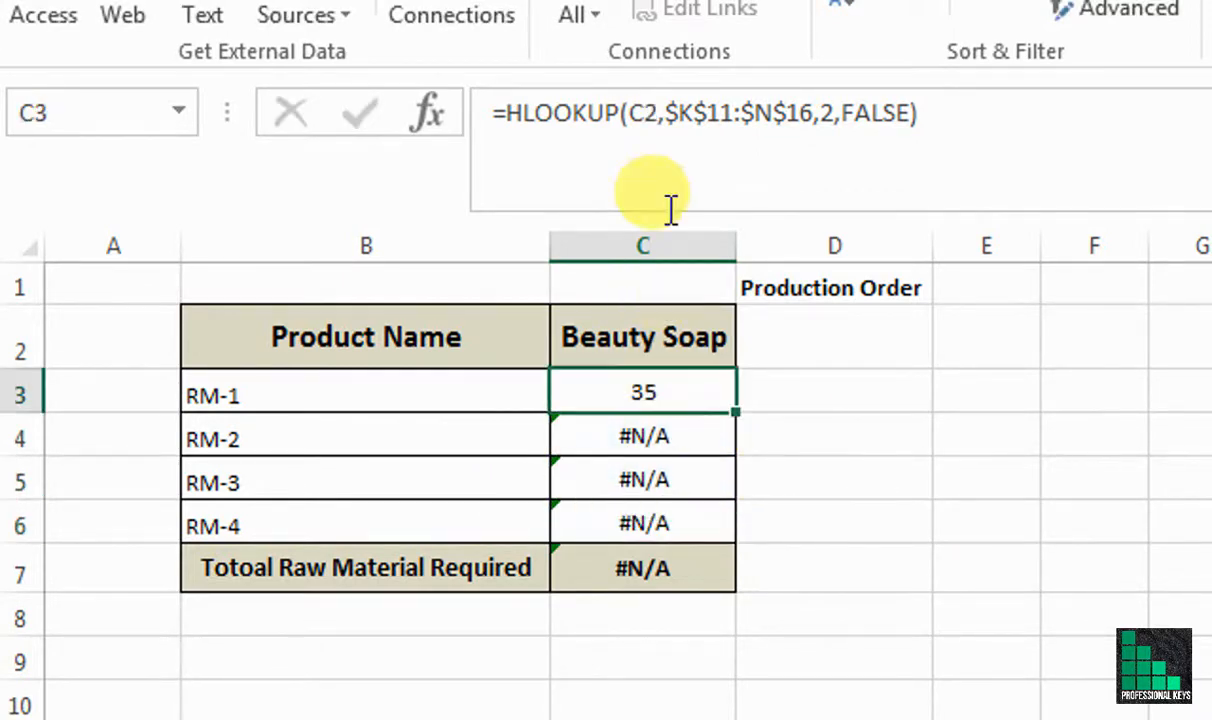
{"action": "left_click", "coordinate": [628, 113]}
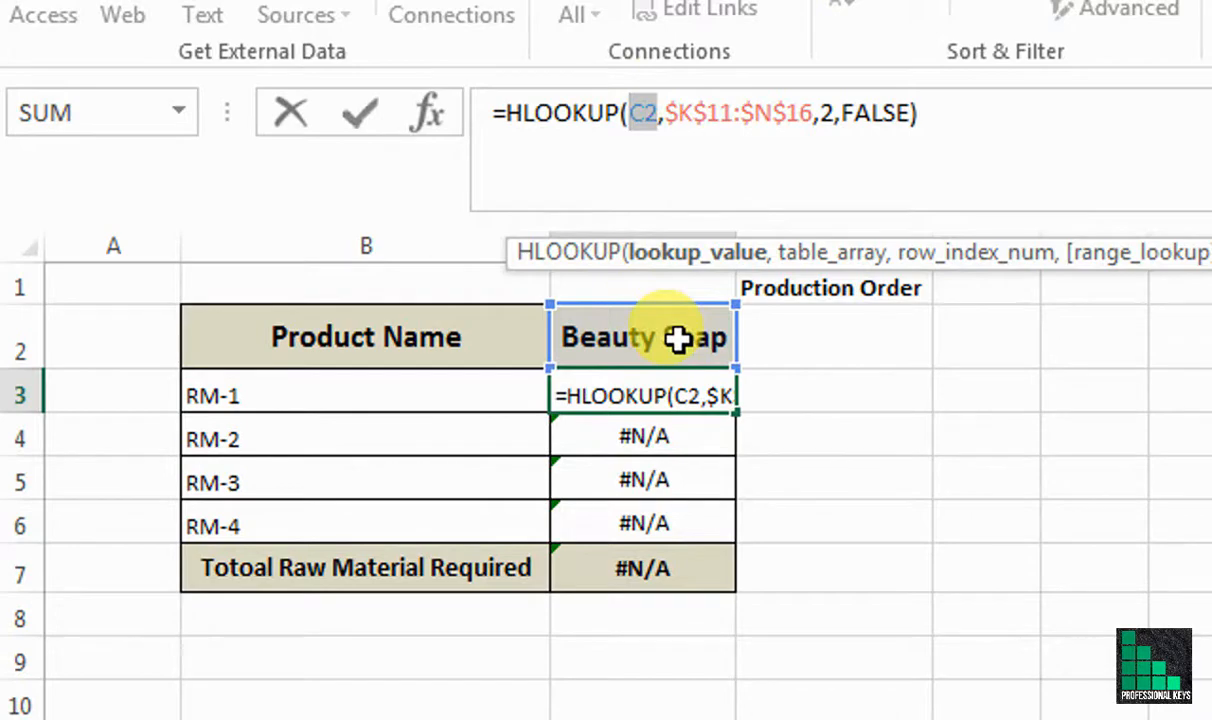
{"action": "key", "text": "F5"}
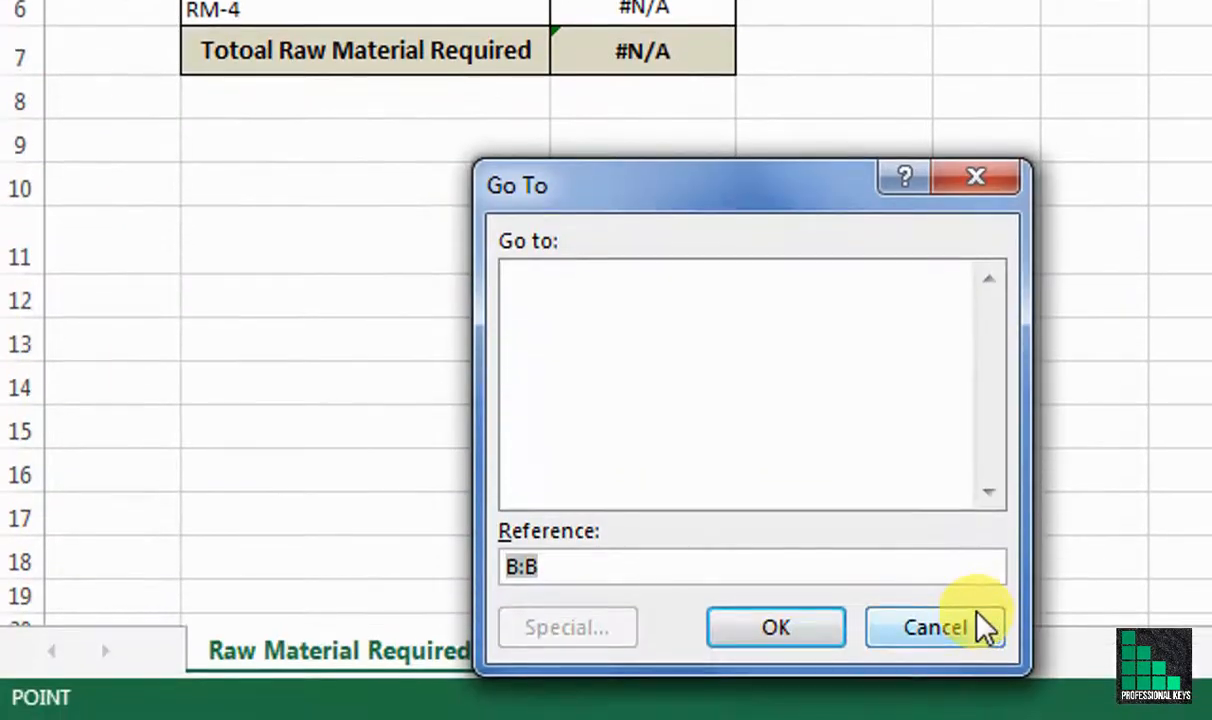
{"action": "left_click", "coordinate": [975, 625]}
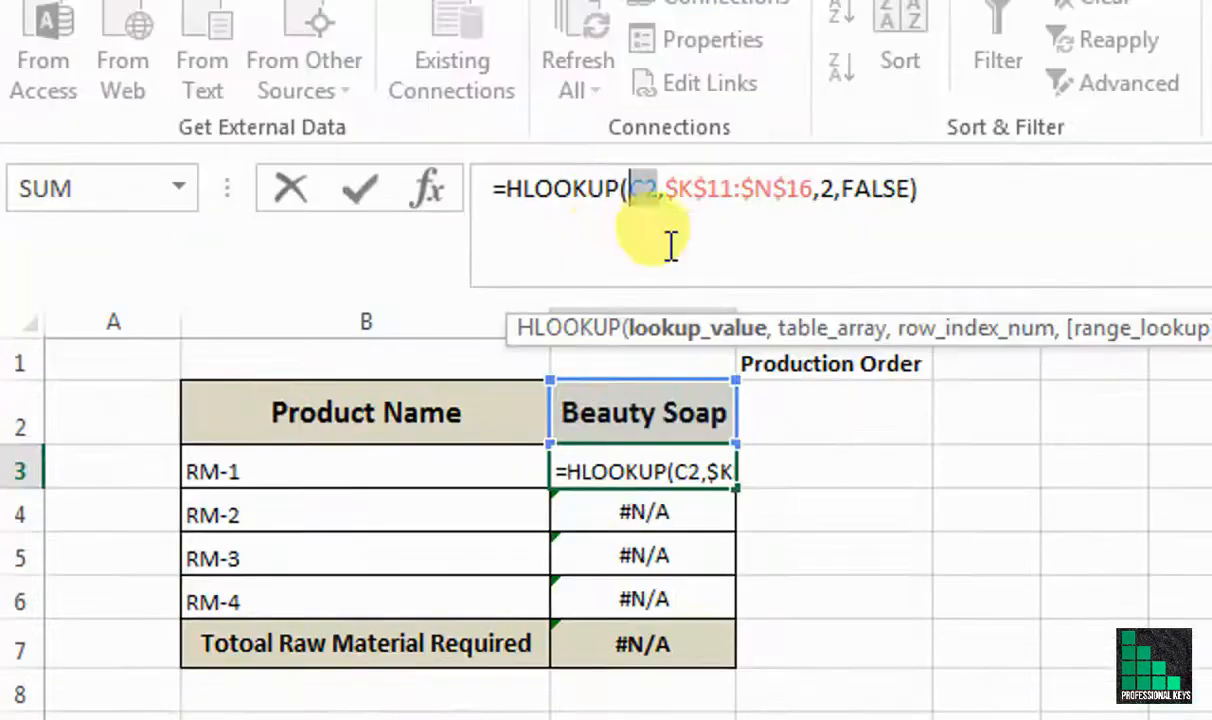
{"action": "key", "text": "F4"}
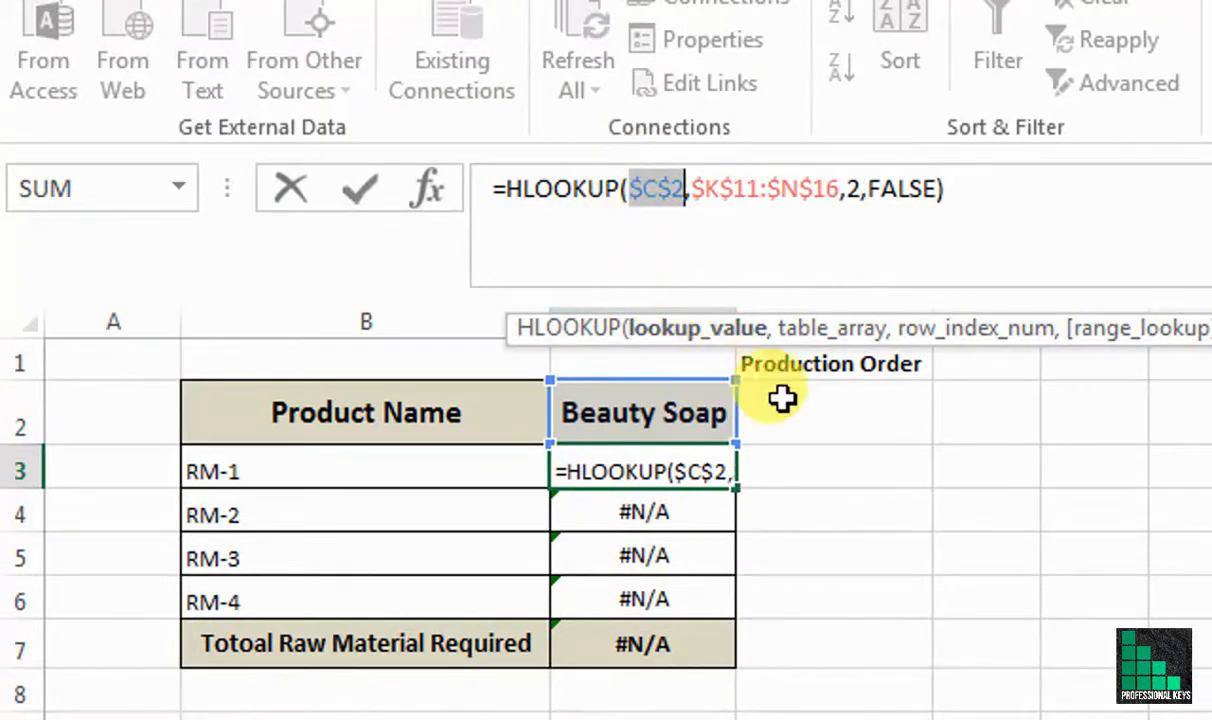
{"action": "left_click", "coordinate": [948, 240]}
{"action": "key", "text": "Return"}
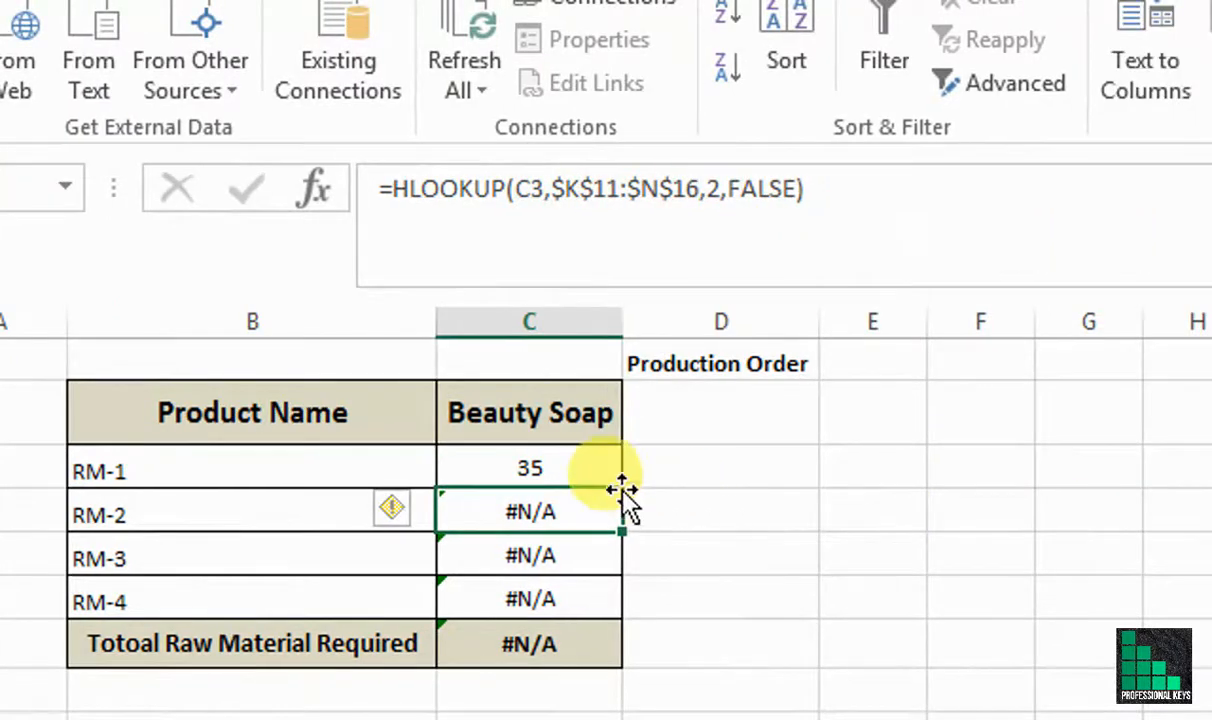
{"action": "left_click", "coordinate": [596, 469]}
{"action": "left_click_drag", "start_coordinate": [623, 491], "coordinate": [618, 608]}
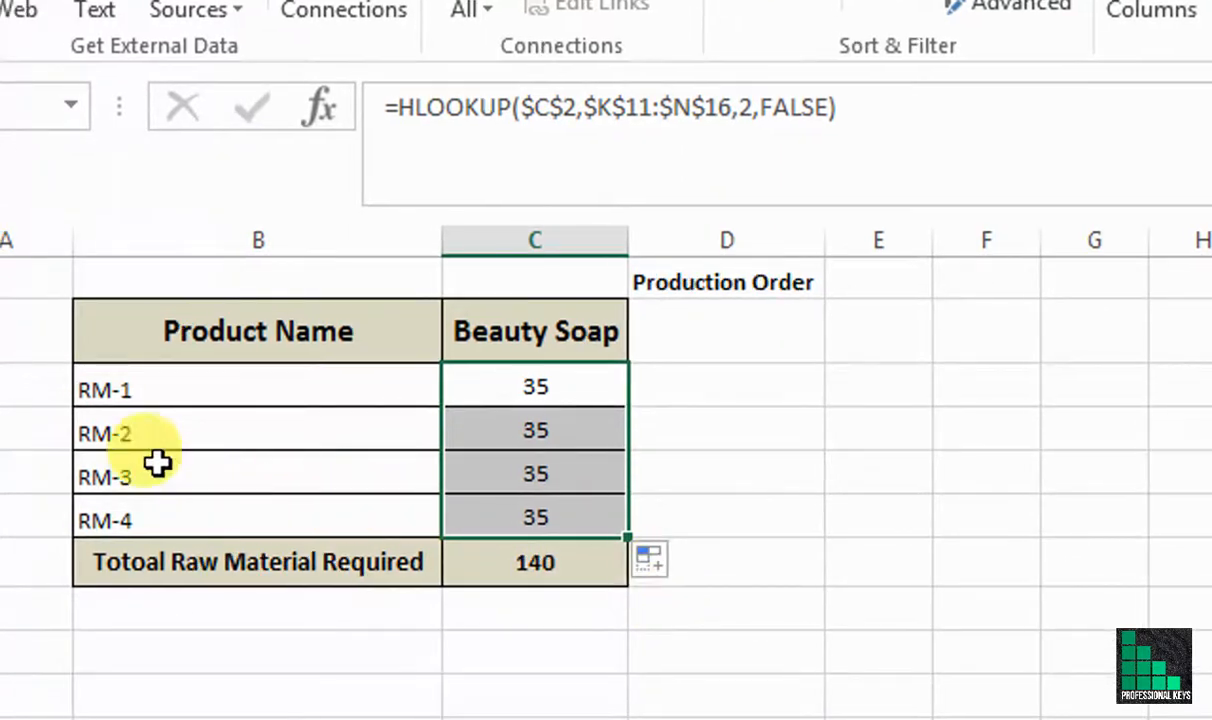
Step: Check the Beauty Soap quantities for RM-2, RM-3 and RM-4 in the product table against the copied results
{"action": "left_click", "coordinate": [140, 434]}
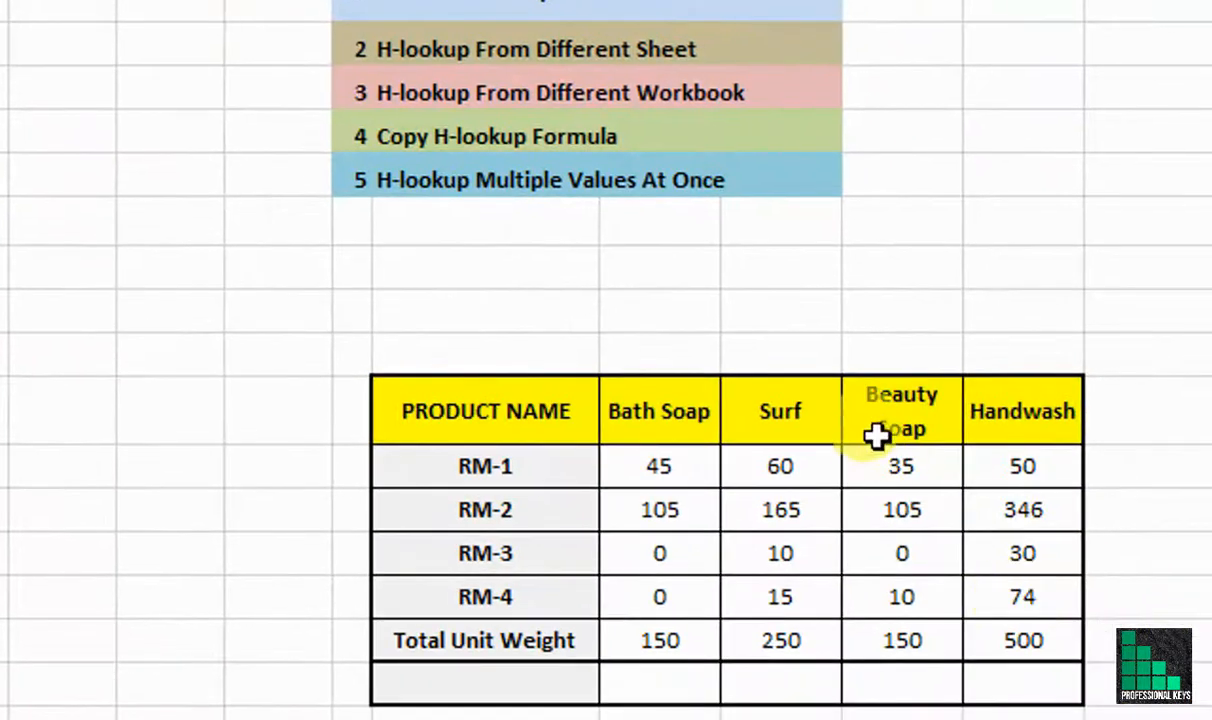
{"action": "left_click", "coordinate": [878, 512]}
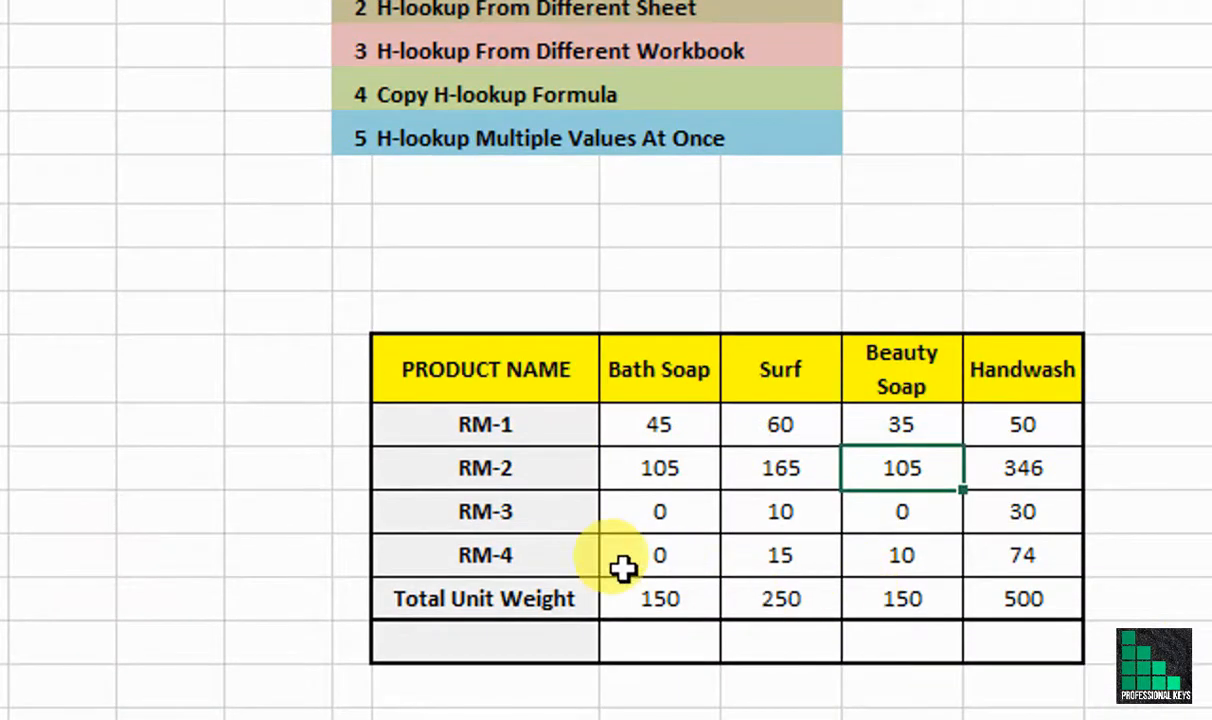
{"action": "left_click", "coordinate": [878, 521]}
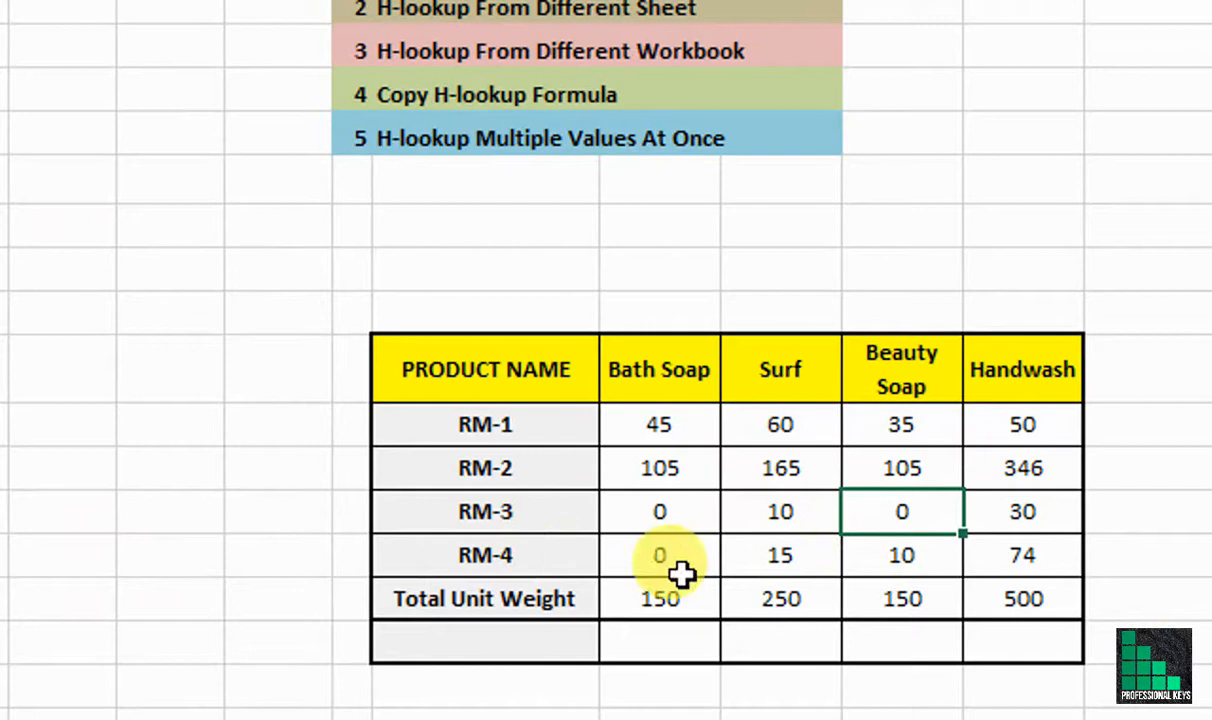
{"action": "left_click", "coordinate": [497, 562]}
{"action": "left_click", "coordinate": [878, 568]}
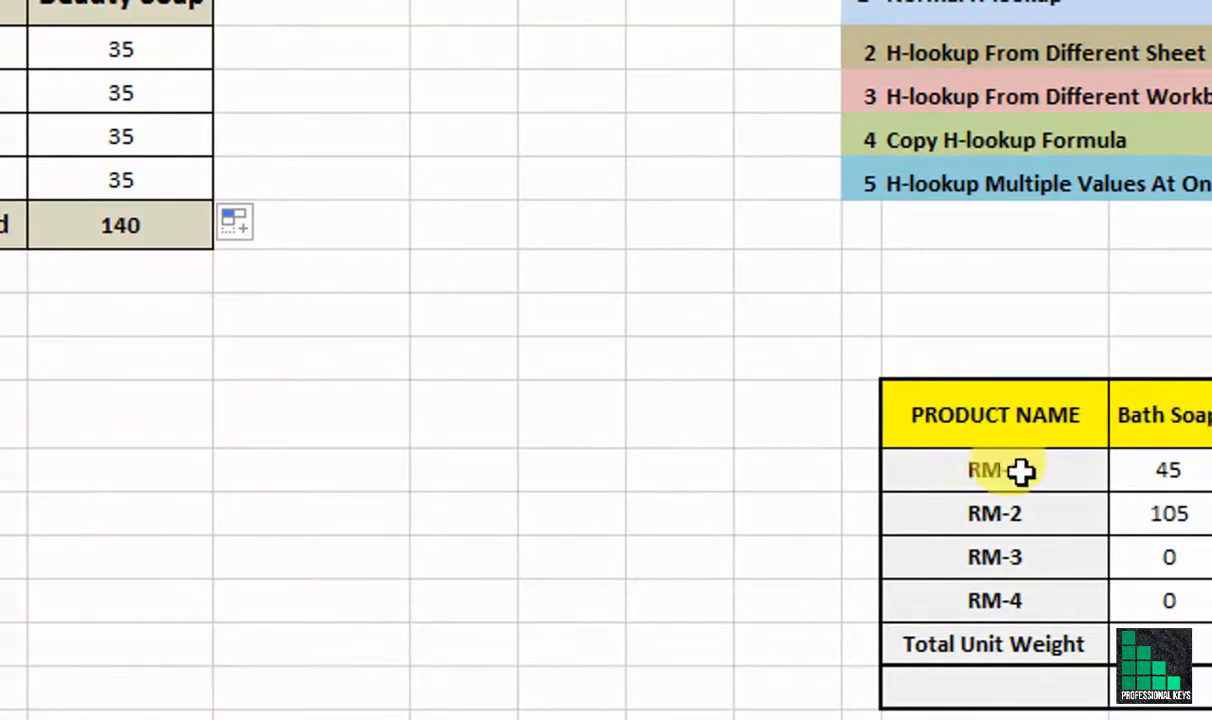
{"action": "left_click", "coordinate": [1058, 468]}
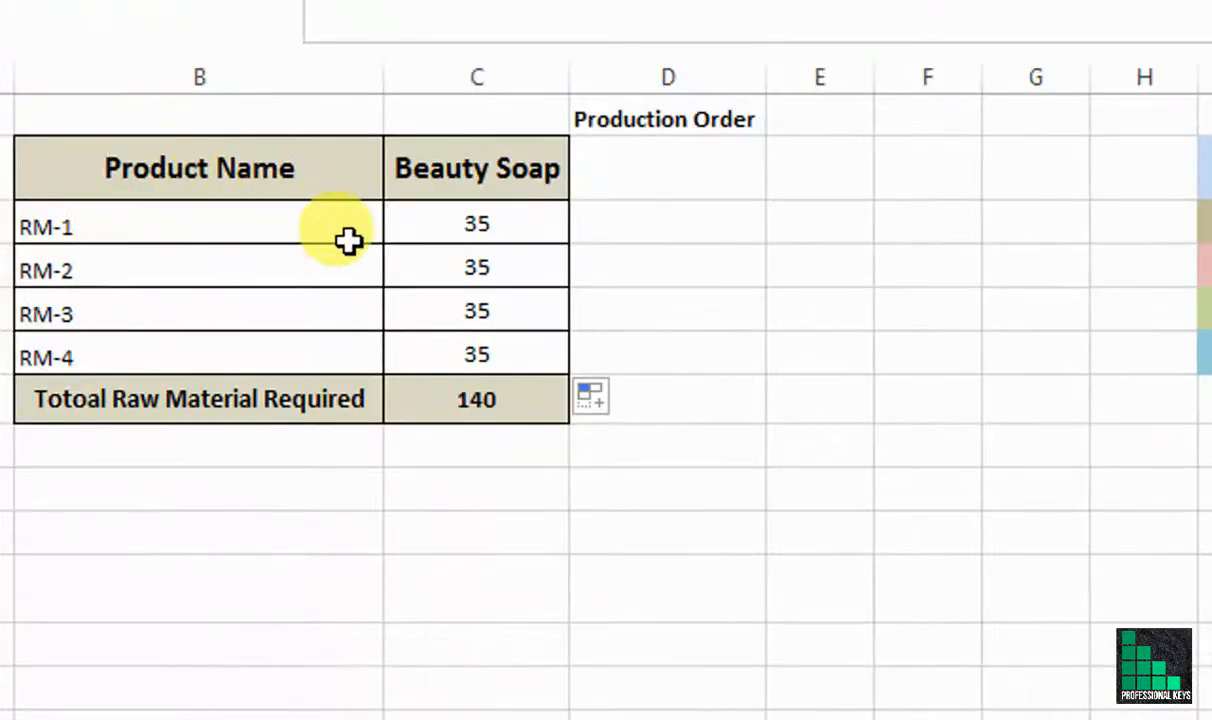
Step: Set the row index of the HLOOKUP in C4 to 3 for RM-2
{"action": "left_click", "coordinate": [446, 264]}
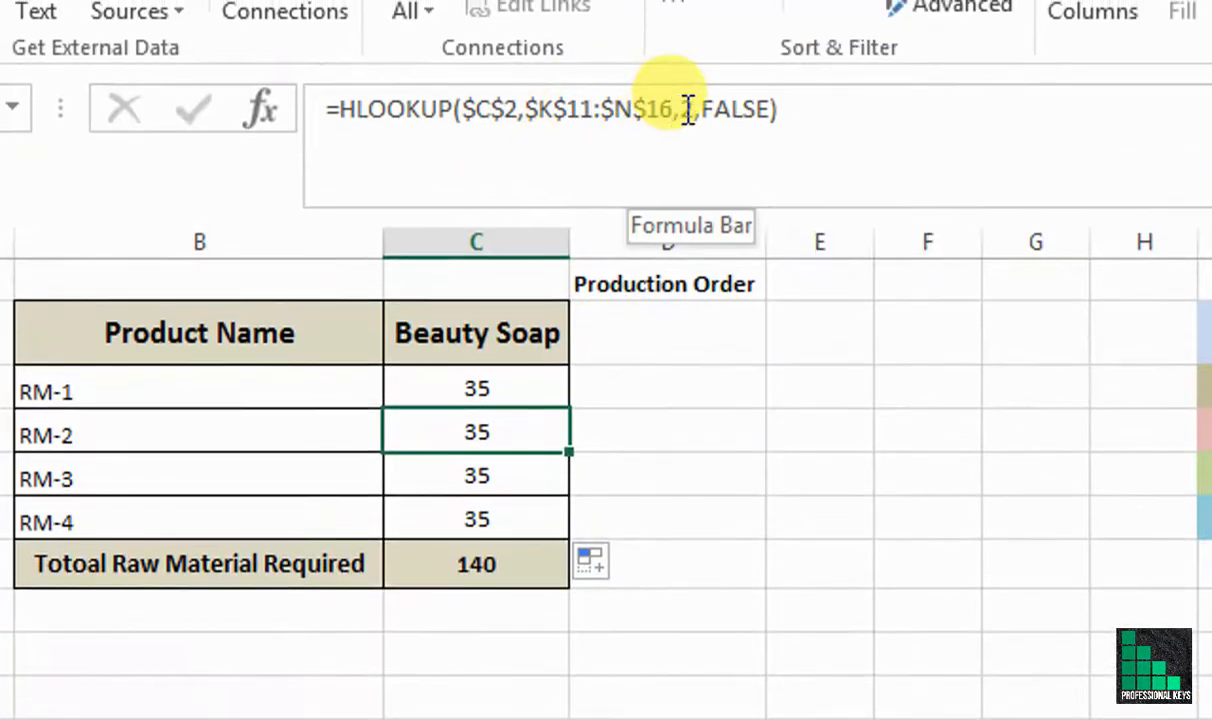
{"action": "left_click", "coordinate": [688, 108]}
{"action": "key", "text": "BackSpace"}
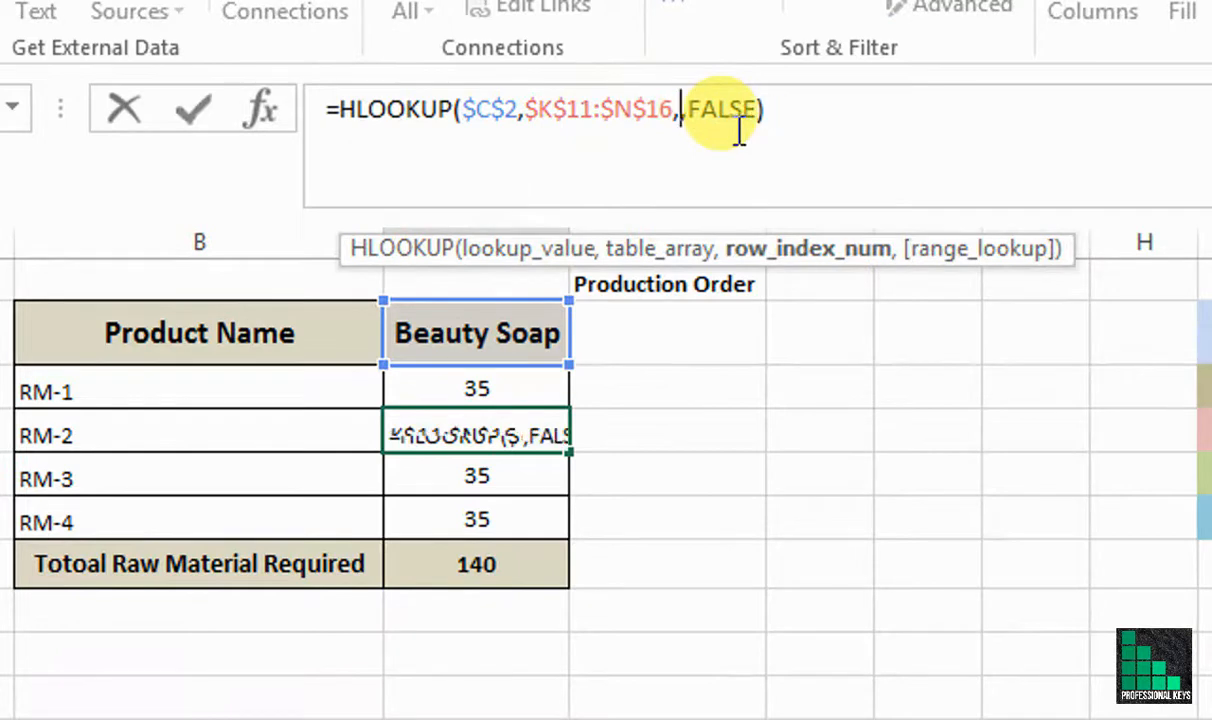
{"action": "type", "text": "3"}
{"action": "key", "text": "BackSpace"}
{"action": "type", "text": "2"}
{"action": "key", "text": "Return"}
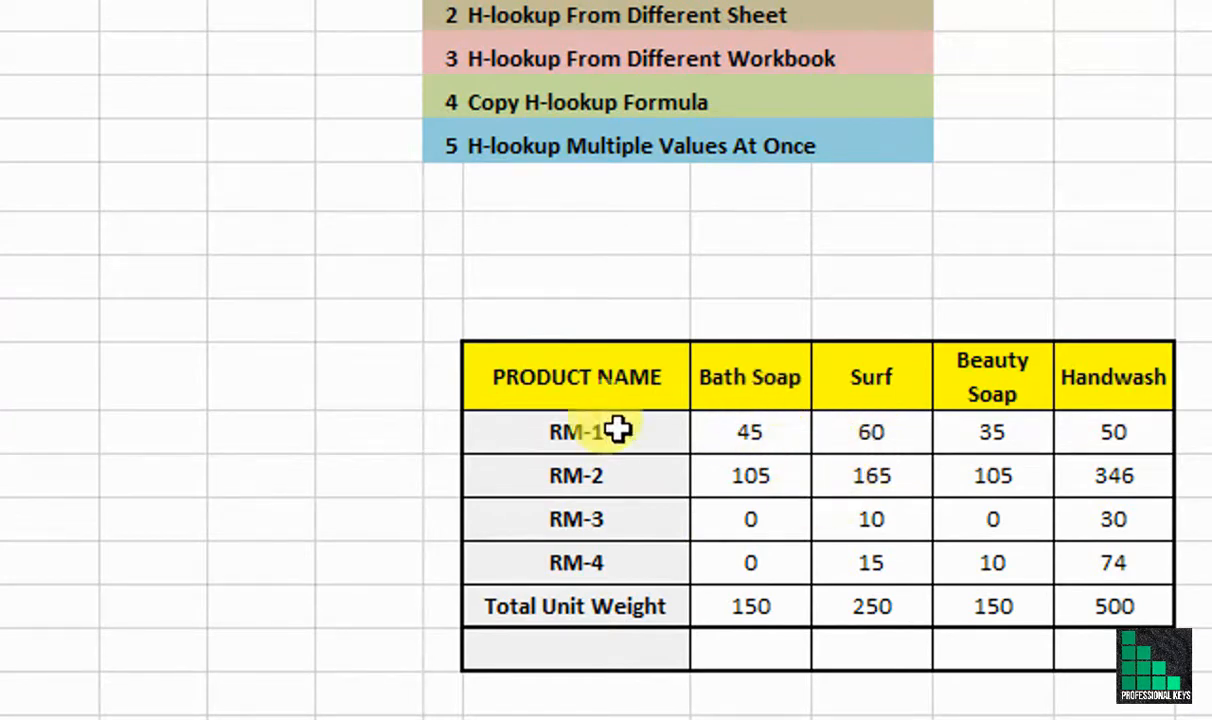
Step: Check the RM-1 and RM-2 rows and the RM-2 quantity for Beauty Soap in the product table
{"action": "left_click", "coordinate": [447, 400]}
{"action": "left_click", "coordinate": [444, 438]}
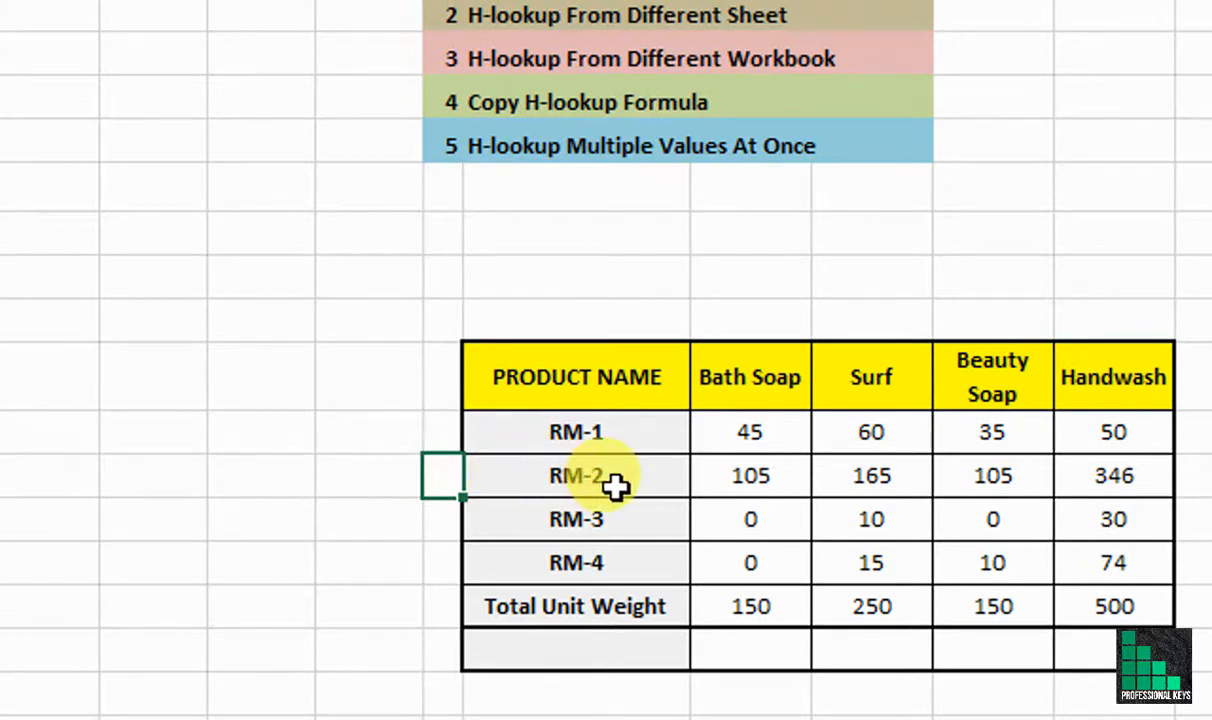
{"action": "left_click", "coordinate": [1000, 477]}
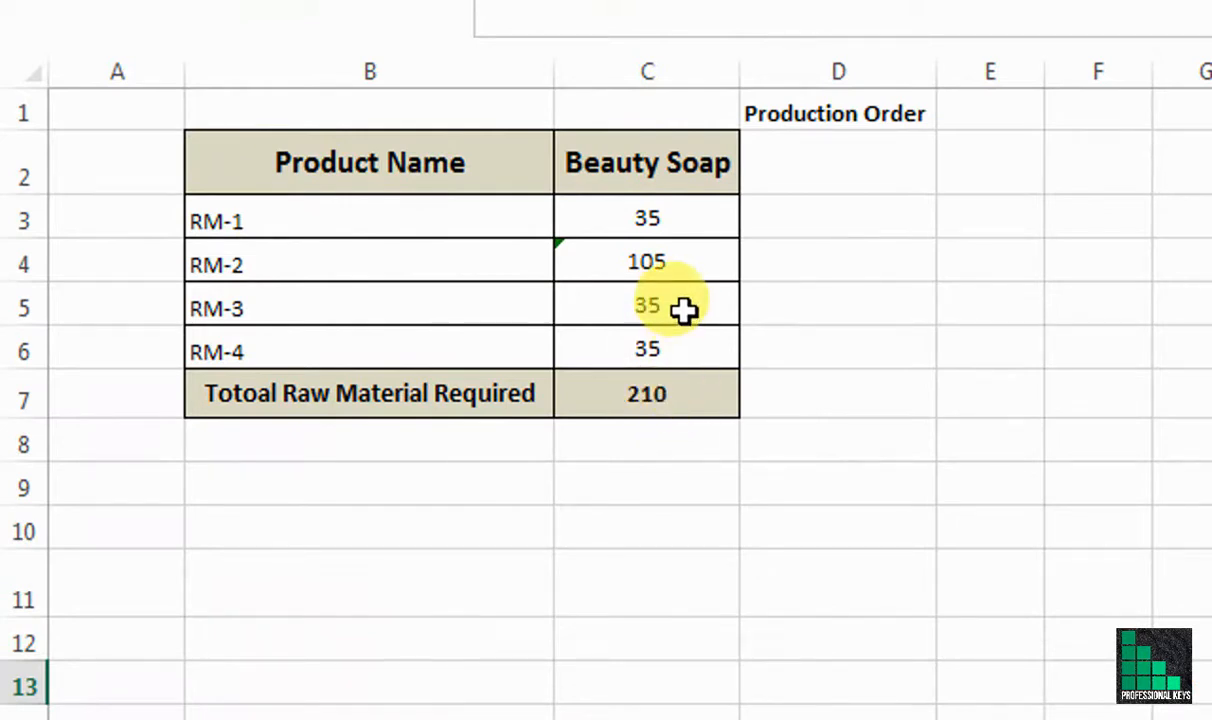
Step: Clear the copied results in C4:C6 and replace the fixed row index in C3's HLOOKUP with the ROWS function
{"action": "left_click_drag", "start_coordinate": [692, 262], "coordinate": [694, 337]}
{"action": "key", "text": "Delete"}
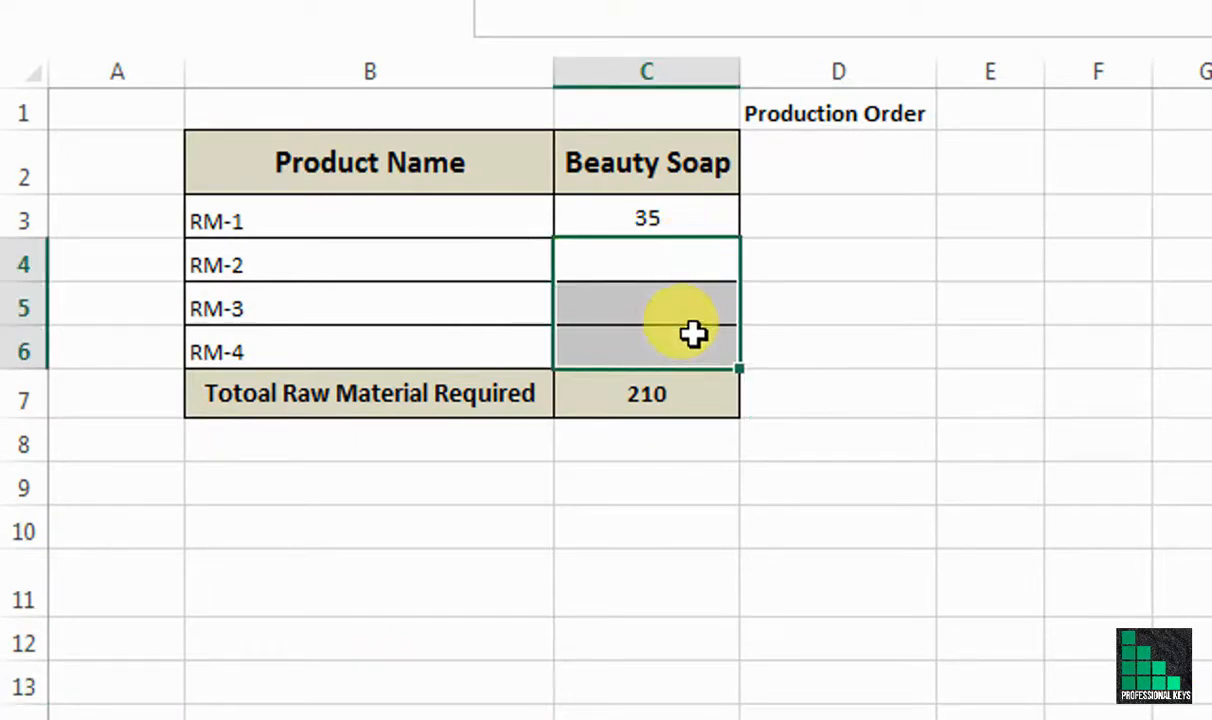
{"action": "left_click", "coordinate": [684, 220]}
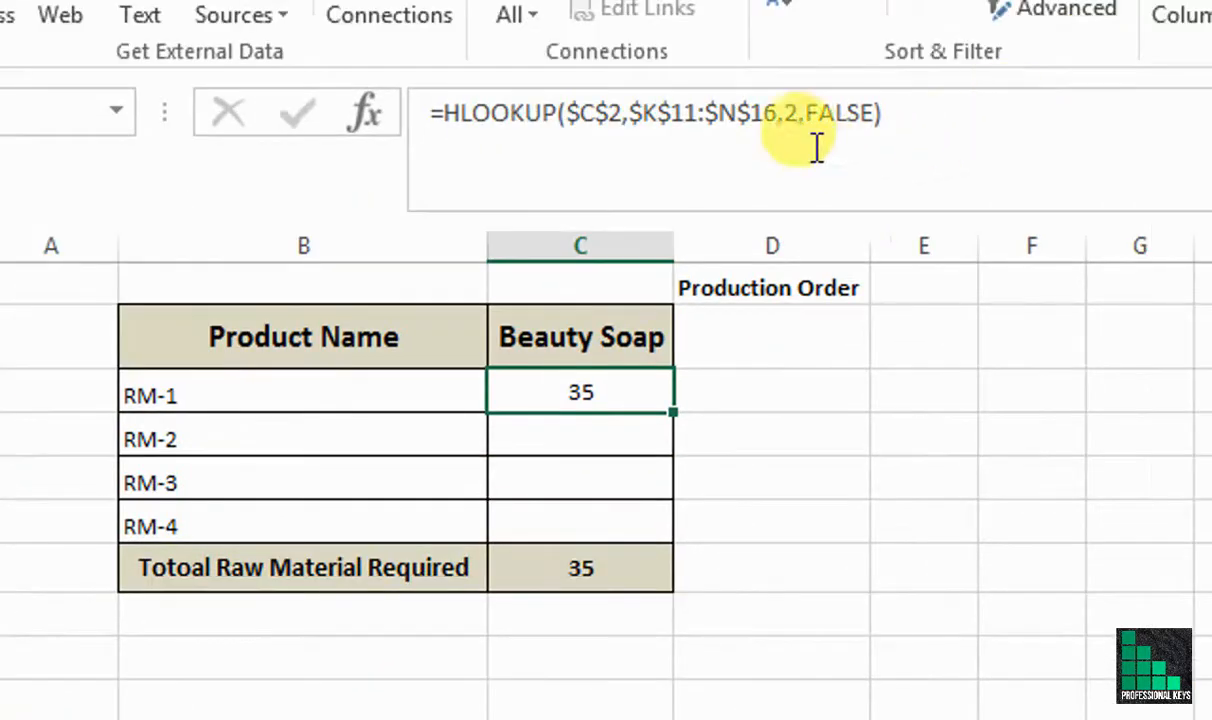
{"action": "left_click", "coordinate": [800, 113]}
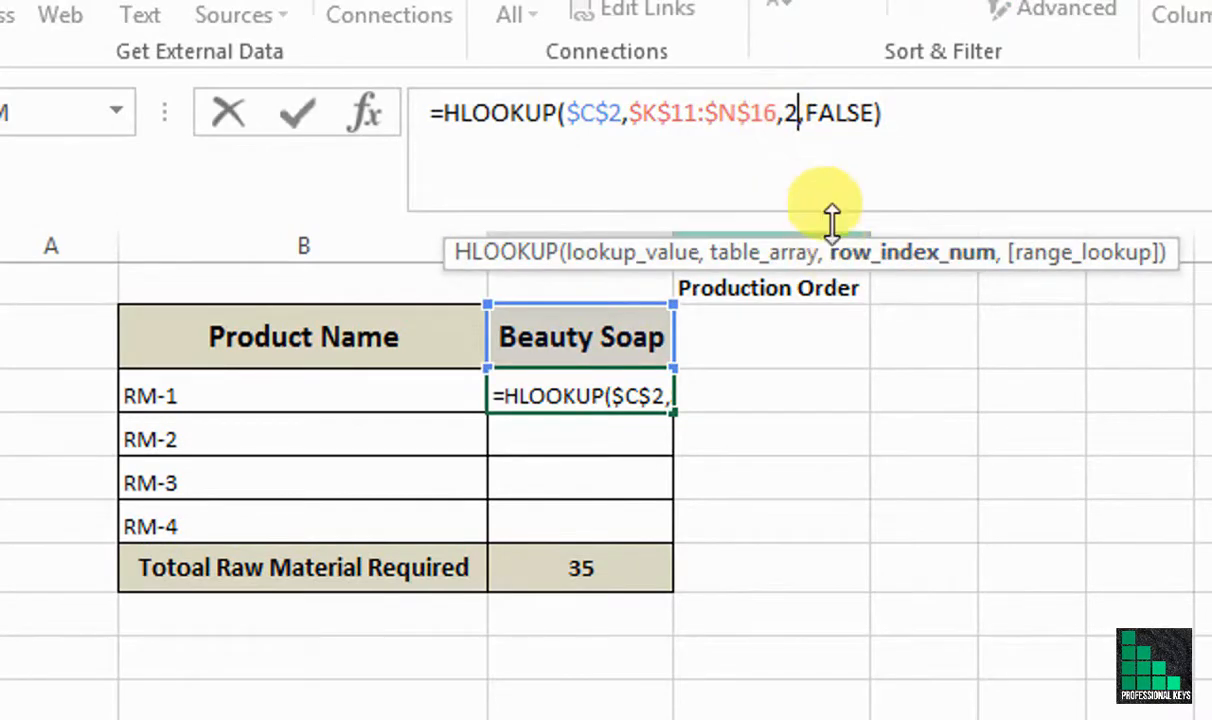
{"action": "key", "text": "BackSpace"}
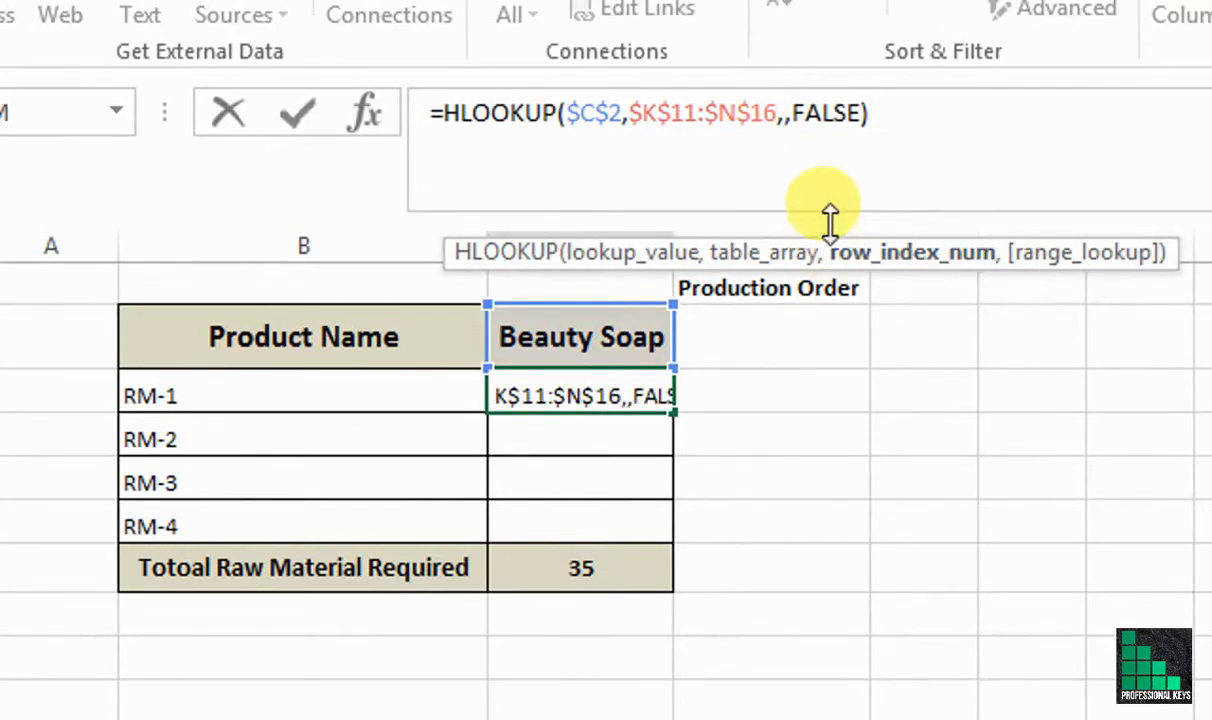
{"action": "type", "text": "row"}
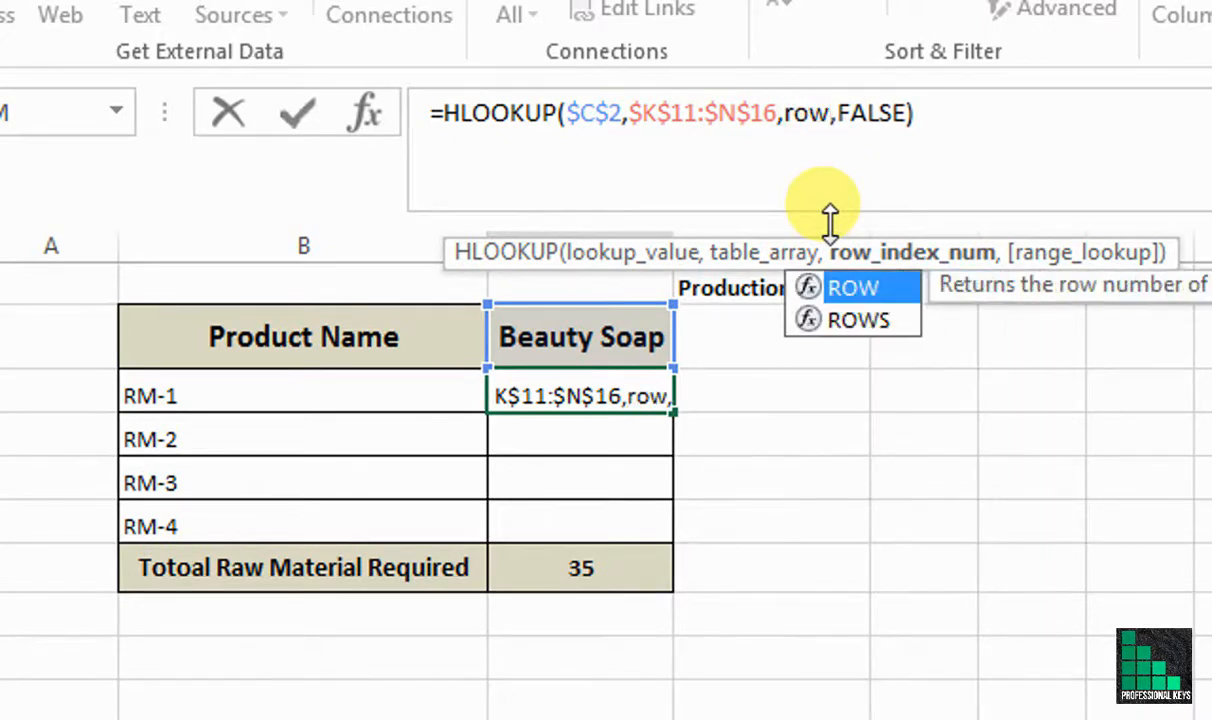
{"action": "double_click", "coordinate": [857, 322]}
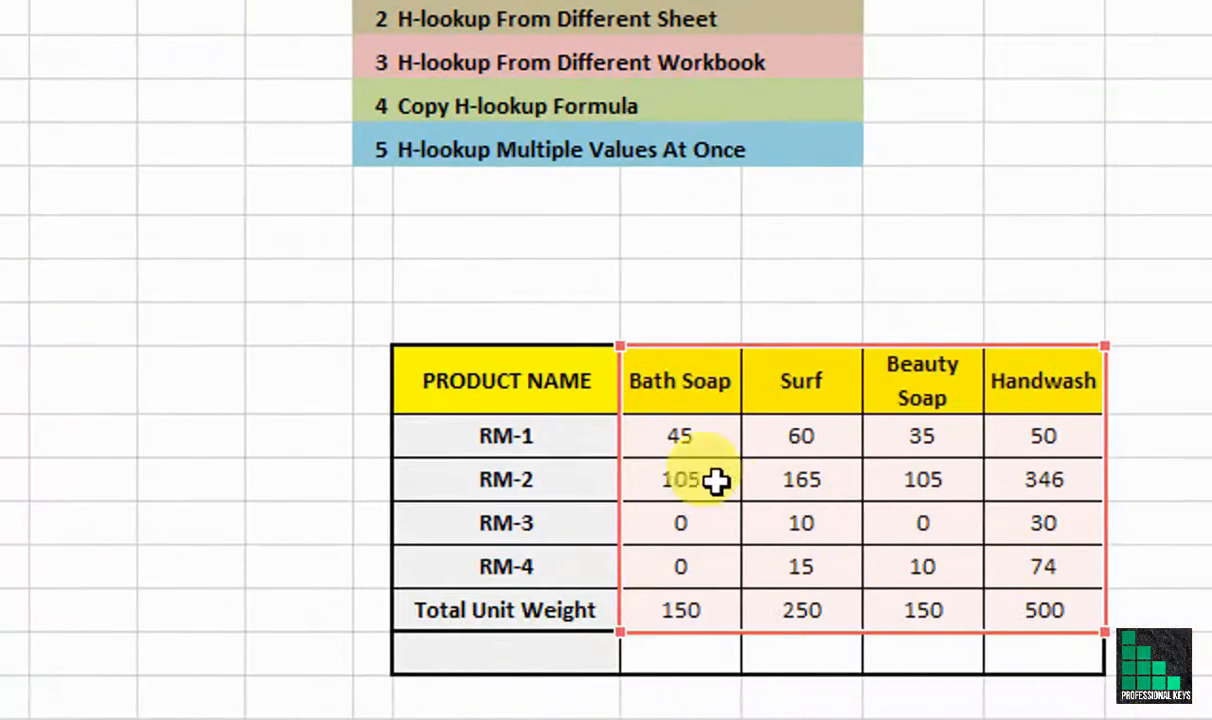
Step: Set the ROWS array in C3 to the product name column, from absolute $J$11 to J12
{"action": "left_click_drag", "start_coordinate": [530, 378], "coordinate": [536, 612]}
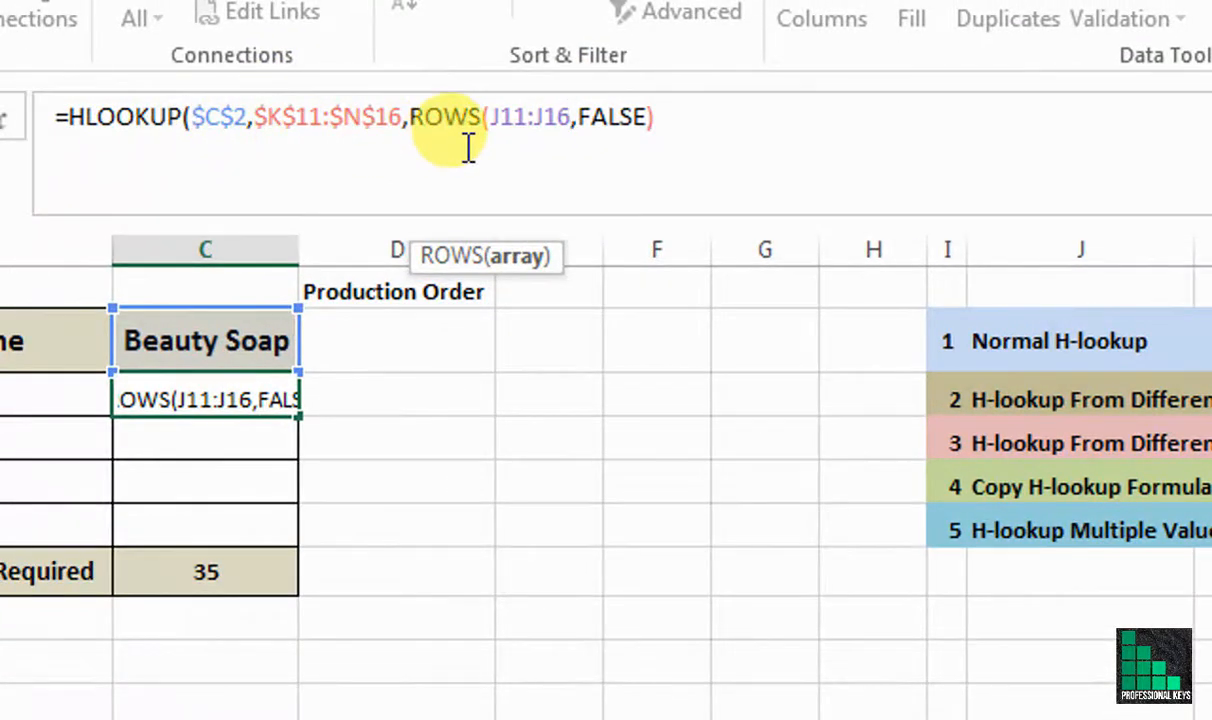
{"action": "key", "text": "F4"}
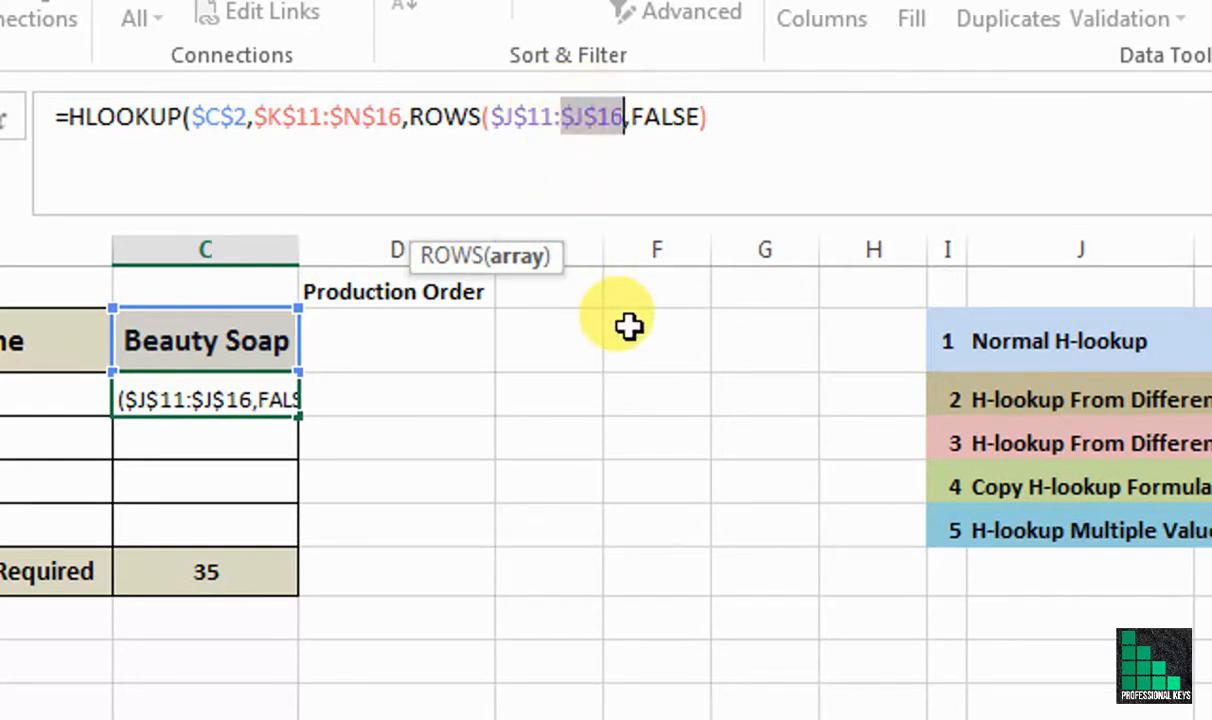
{"action": "key", "text": "BackSpace"}
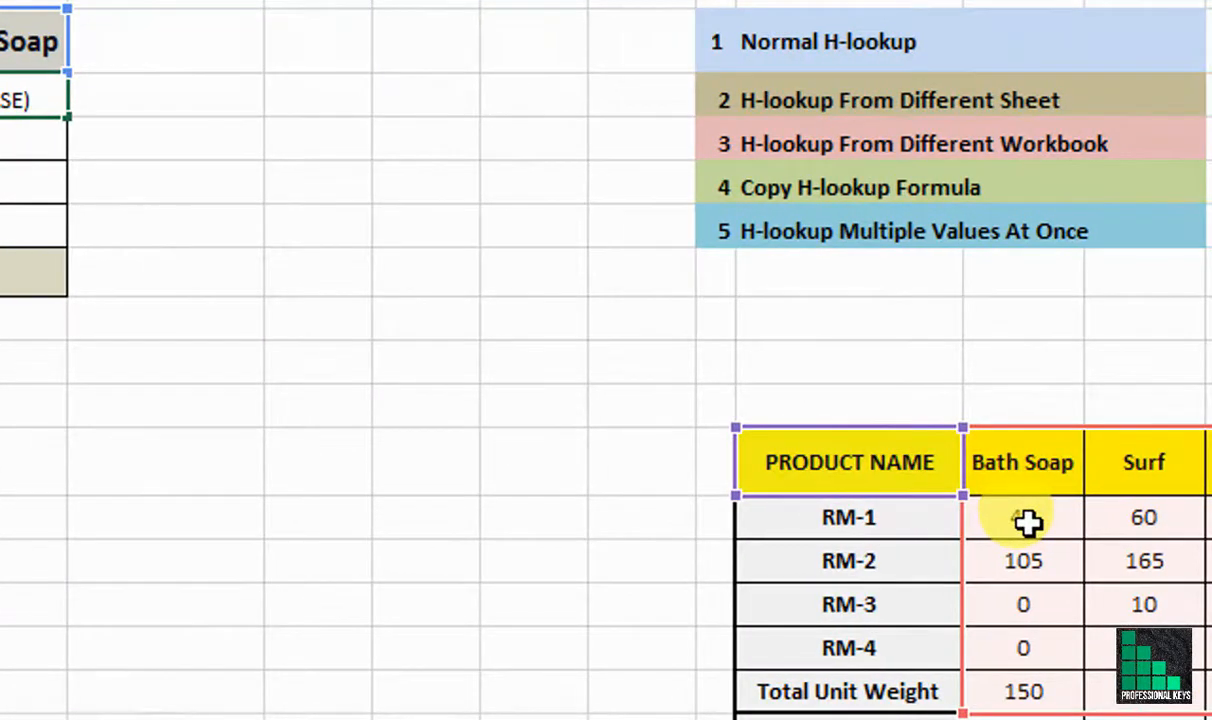
{"action": "left_click", "coordinate": [915, 517]}
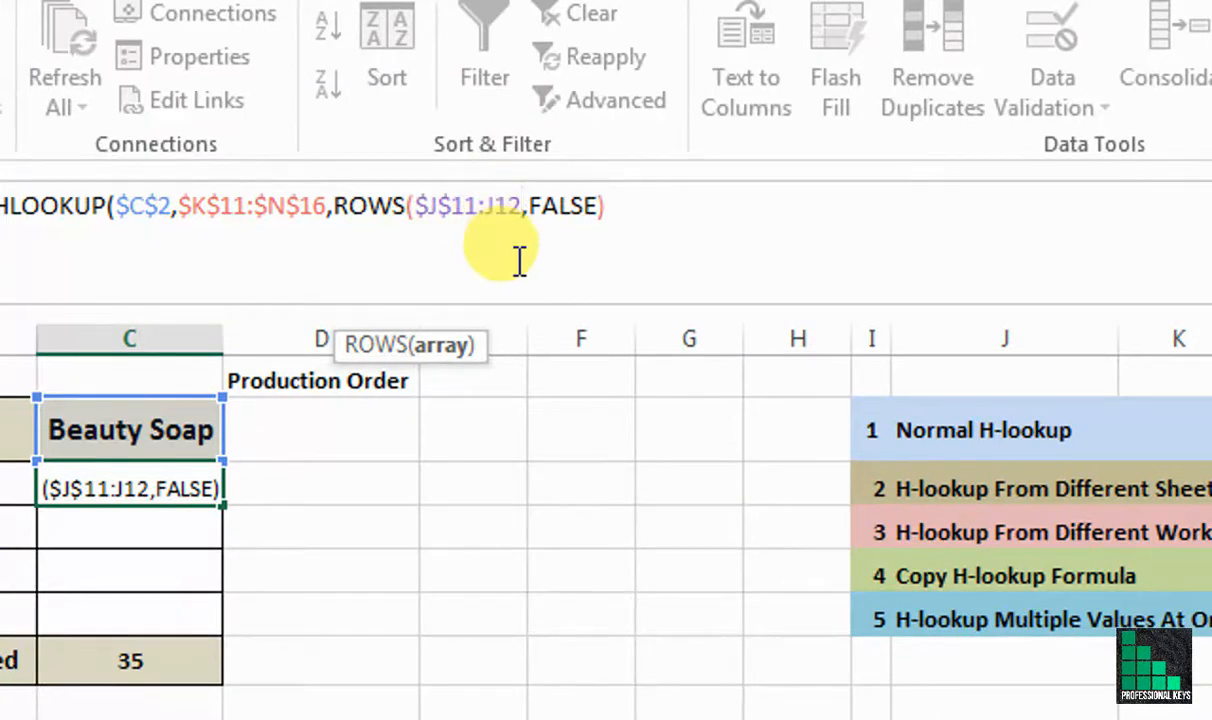
Step: Lock only the column of the ROWS end reference as $J12, close the ROWS function and enter the formula in C3
{"action": "left_click_drag", "start_coordinate": [485, 209], "coordinate": [514, 206]}
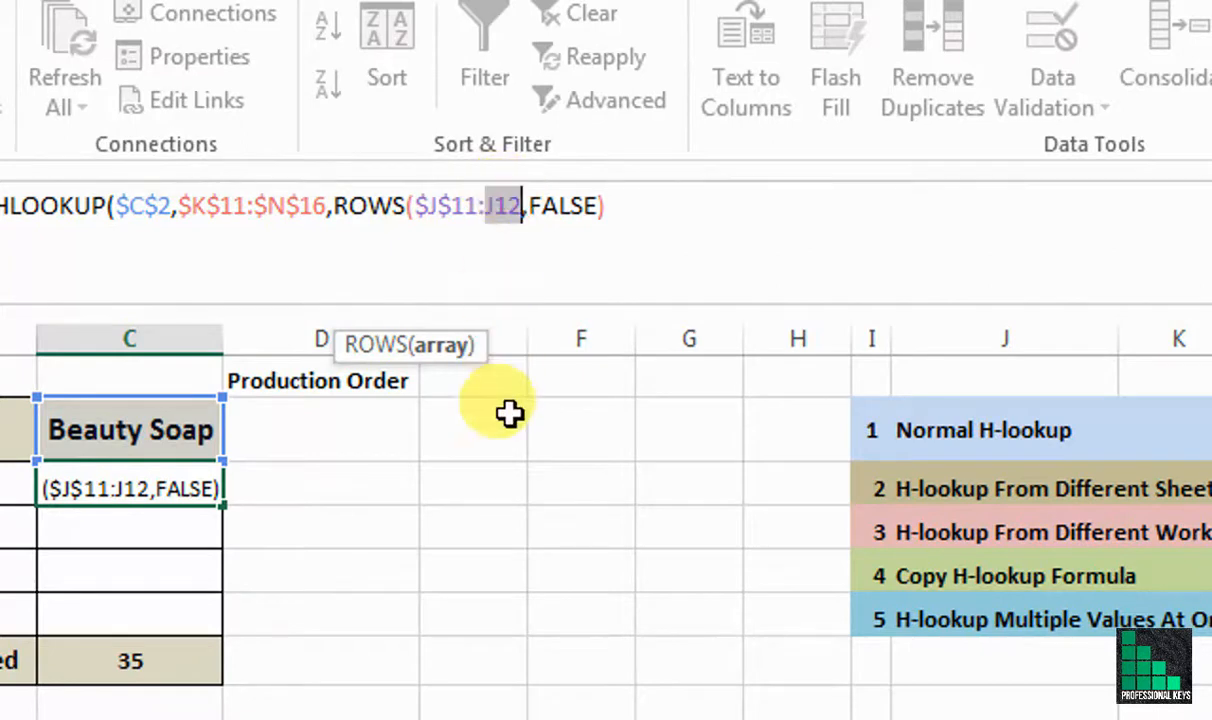
{"action": "key", "text": "F4"}
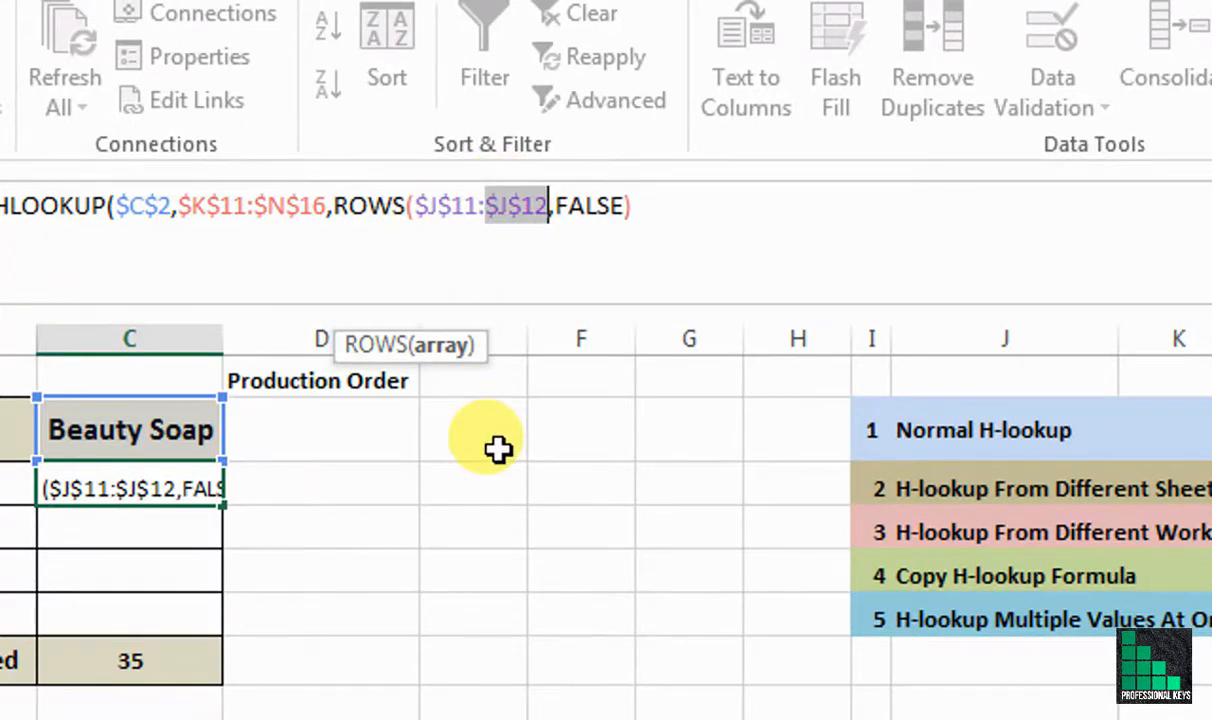
{"action": "key", "text": "F4"}
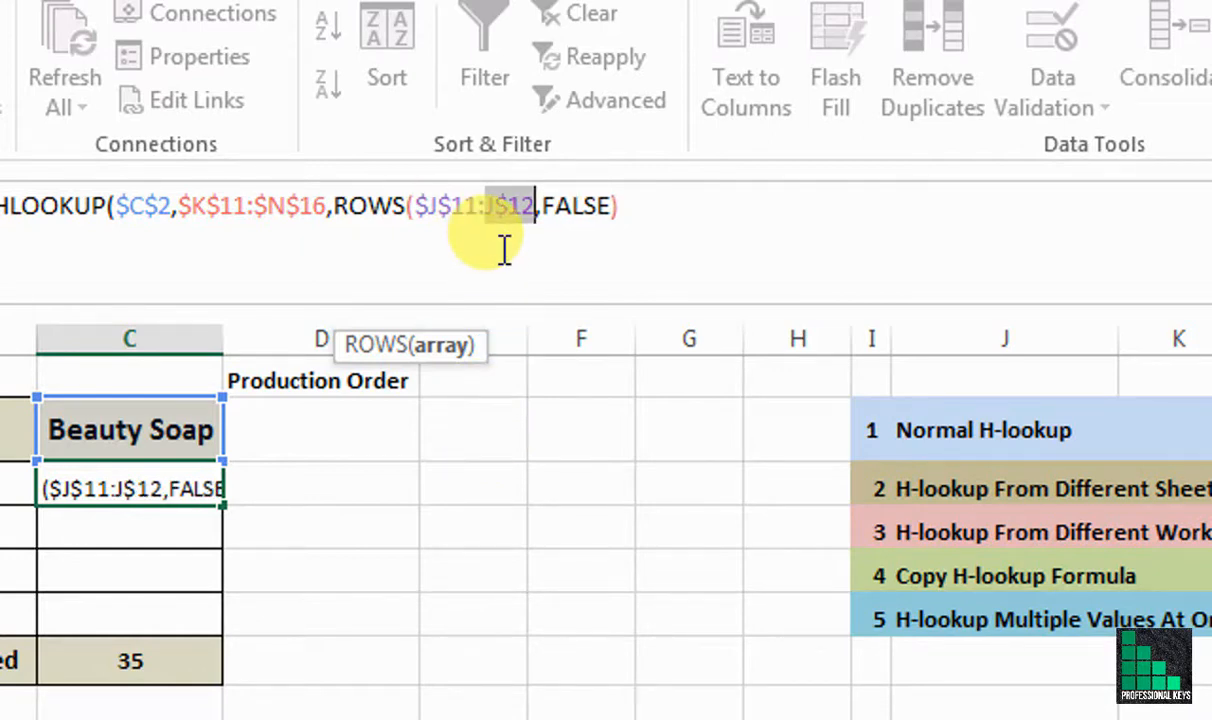
{"action": "key", "text": "F4"}
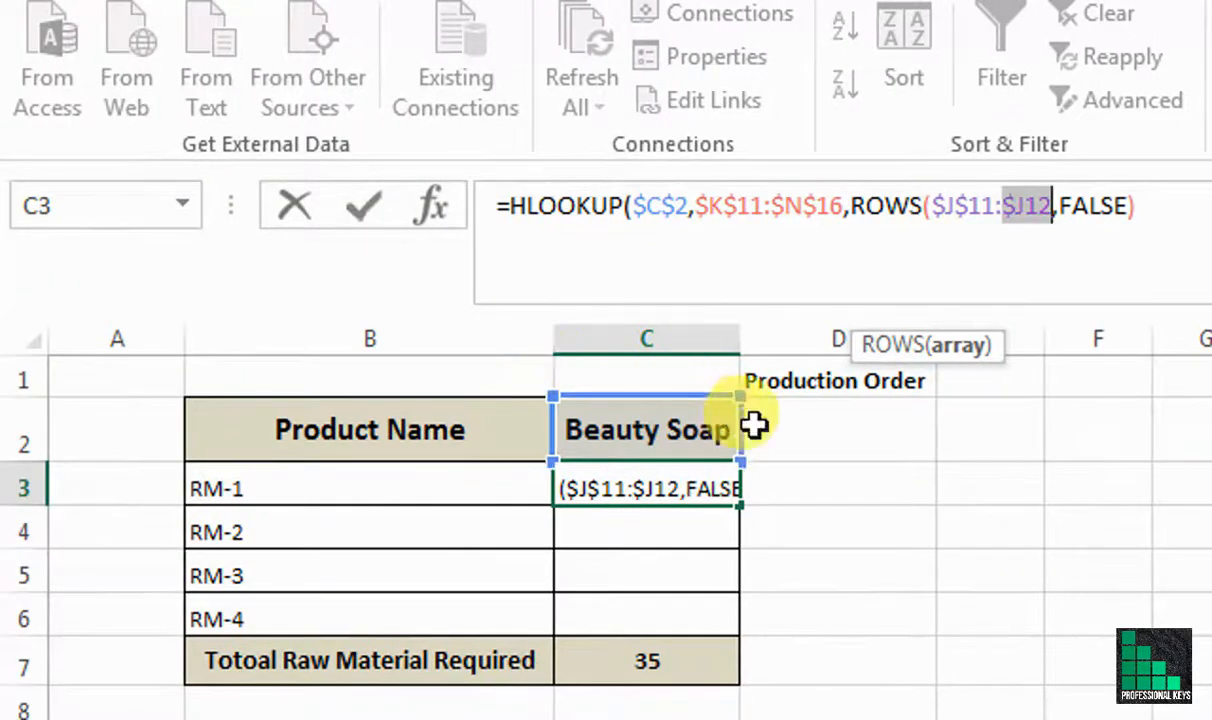
{"action": "left_click", "coordinate": [1052, 206]}
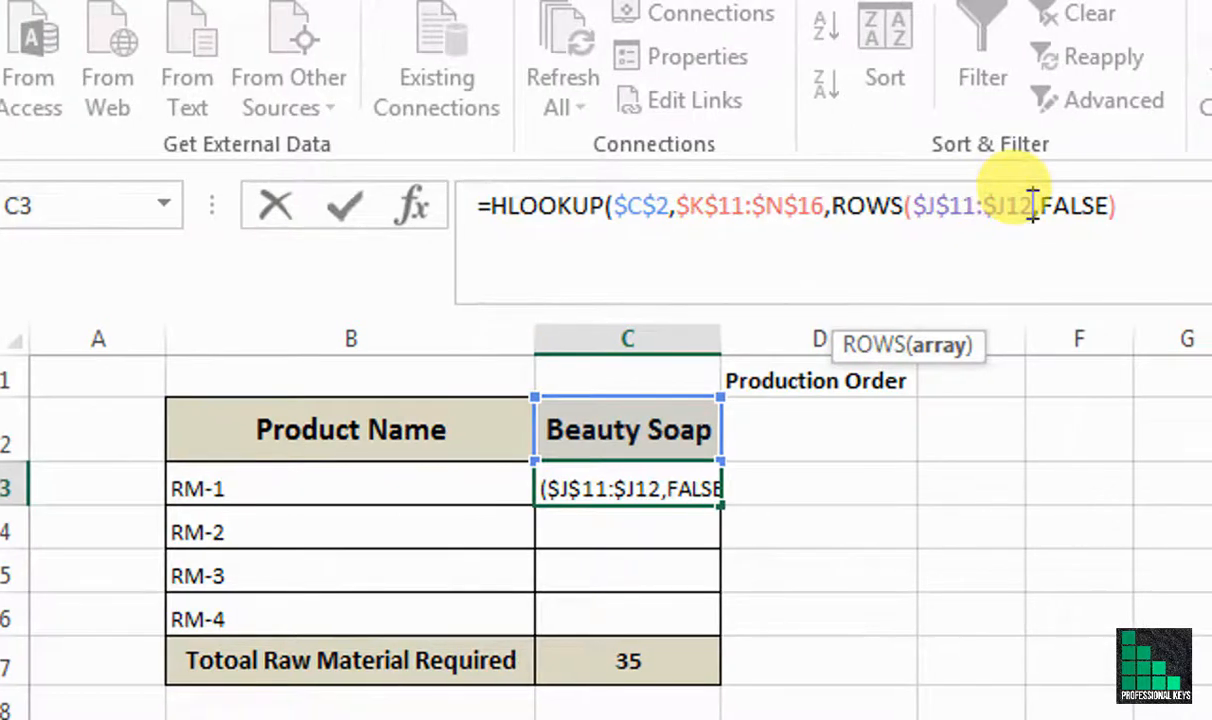
{"action": "type", "text": ")"}
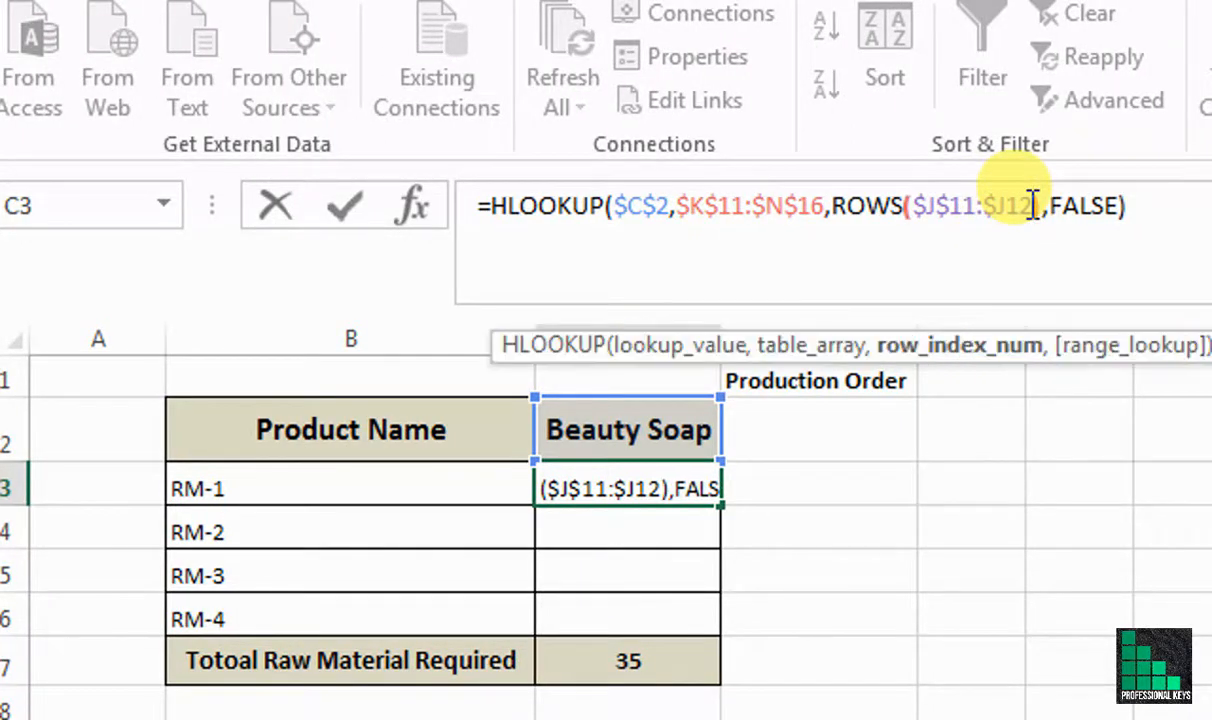
{"action": "key", "text": "Return"}
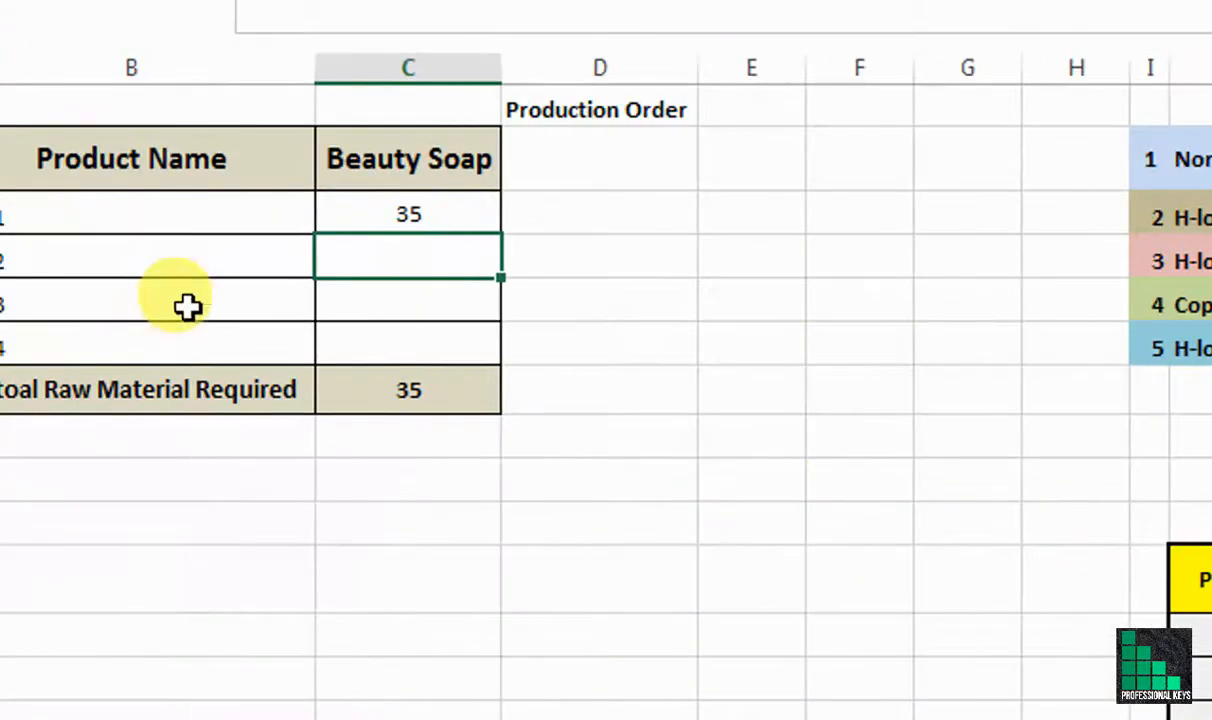
Step: Copy the C3 formula down through C6 and check the Beauty Soap quantities in the product table
{"action": "left_click", "coordinate": [660, 209]}
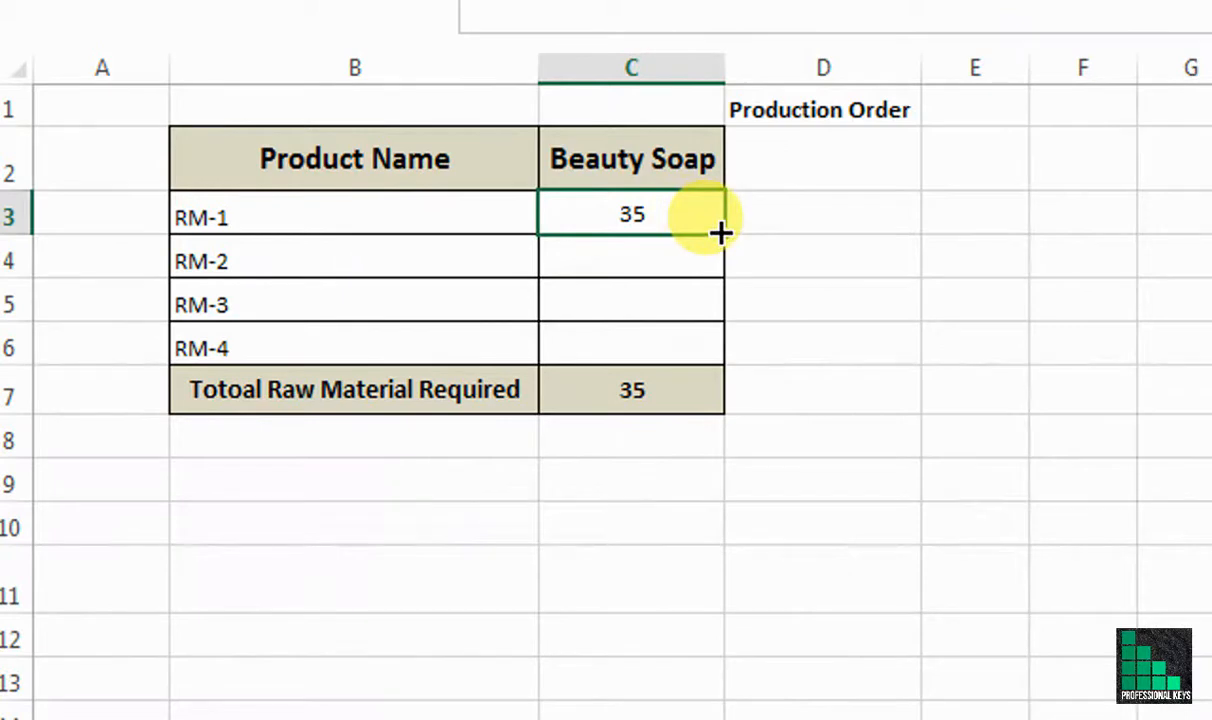
{"action": "left_click_drag", "start_coordinate": [721, 232], "coordinate": [722, 346]}
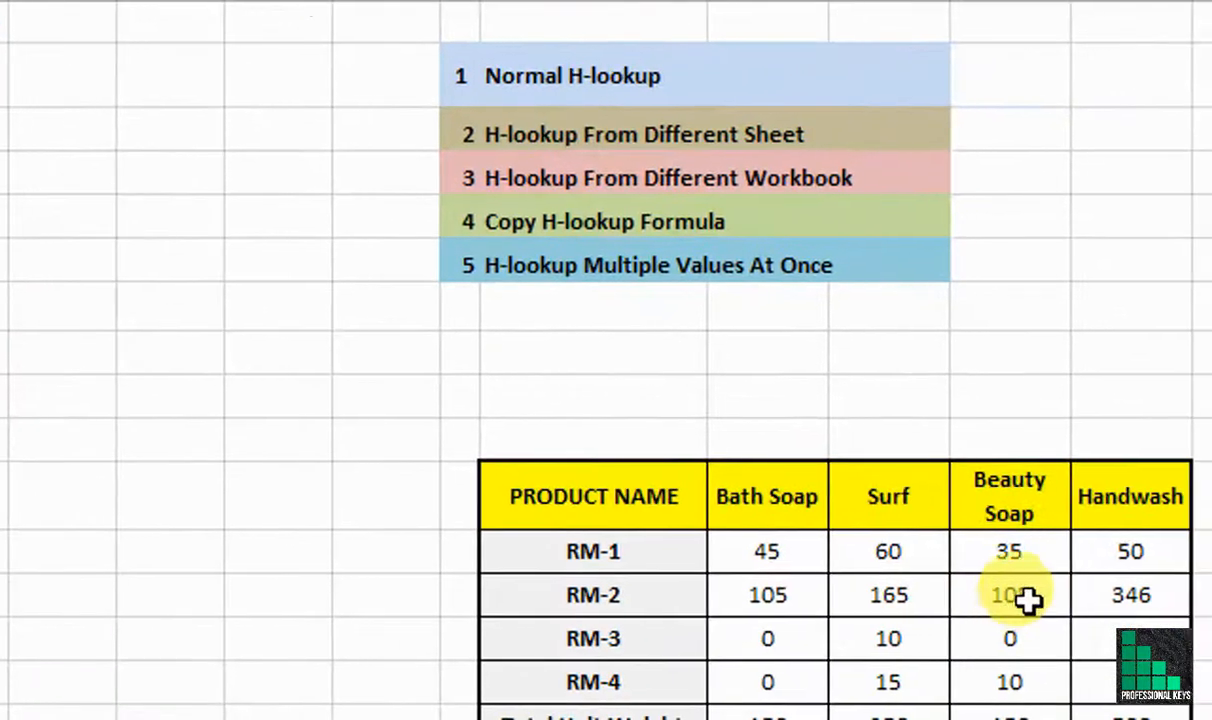
{"action": "left_click", "coordinate": [1028, 600]}
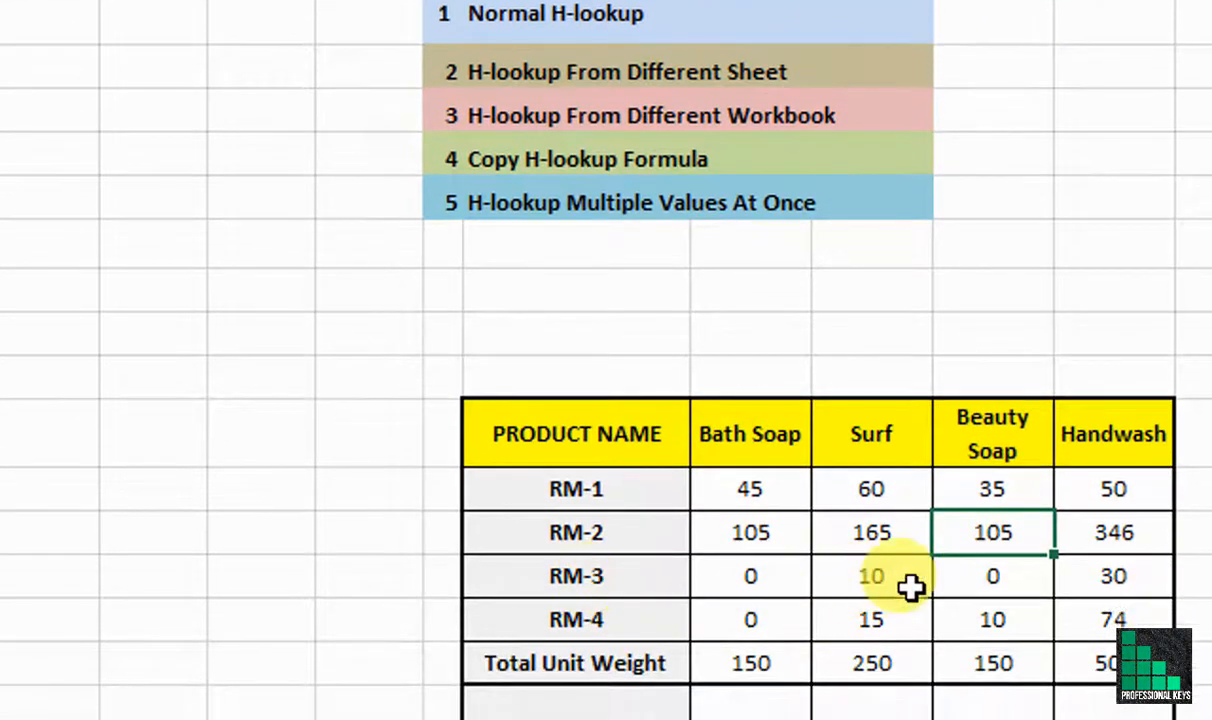
{"action": "key", "text": "Down"}
{"action": "left_click", "coordinate": [955, 622]}
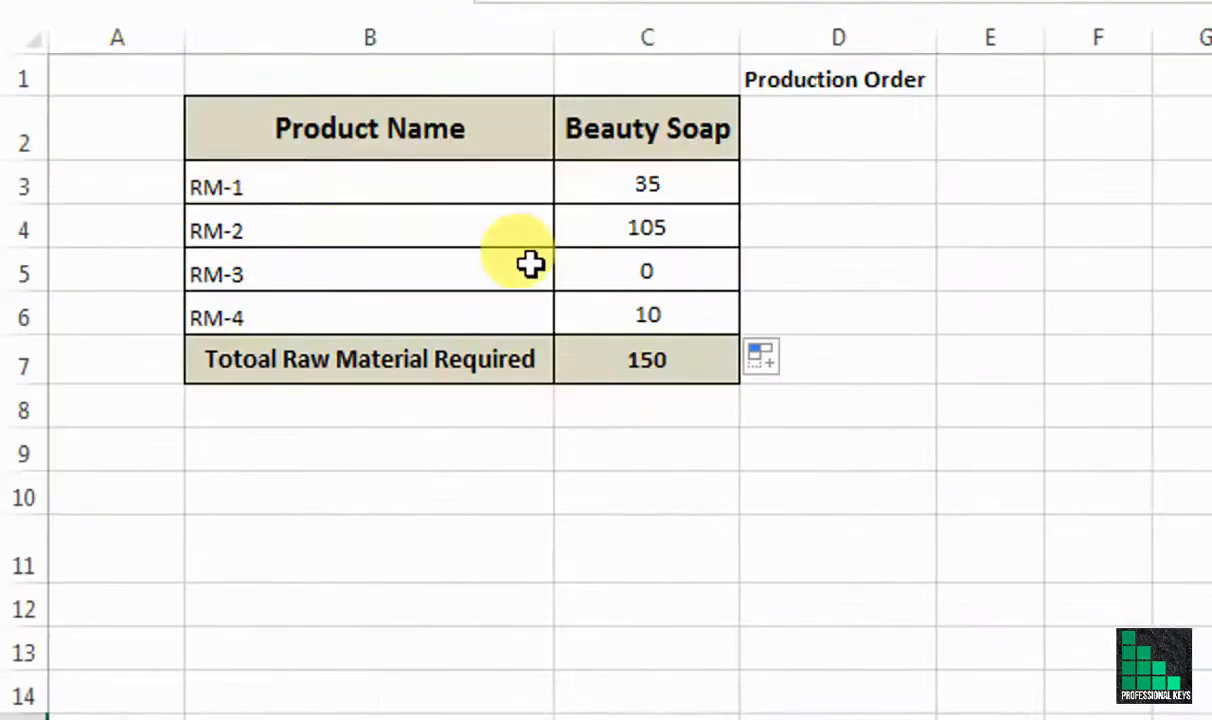
Step: Inspect the copied formula in C6 and review the raw material names in B3:B6 with their results in C3:C6
{"action": "left_click", "coordinate": [665, 316]}
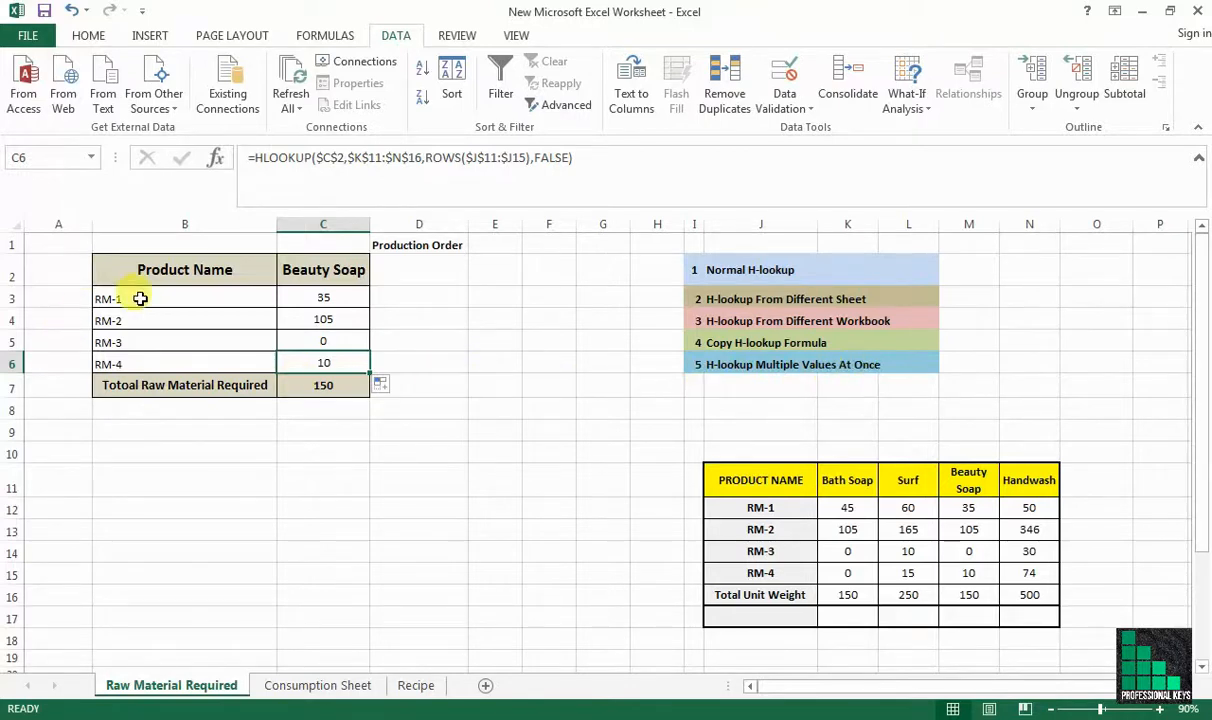
{"action": "left_click_drag", "start_coordinate": [150, 299], "coordinate": [253, 347]}
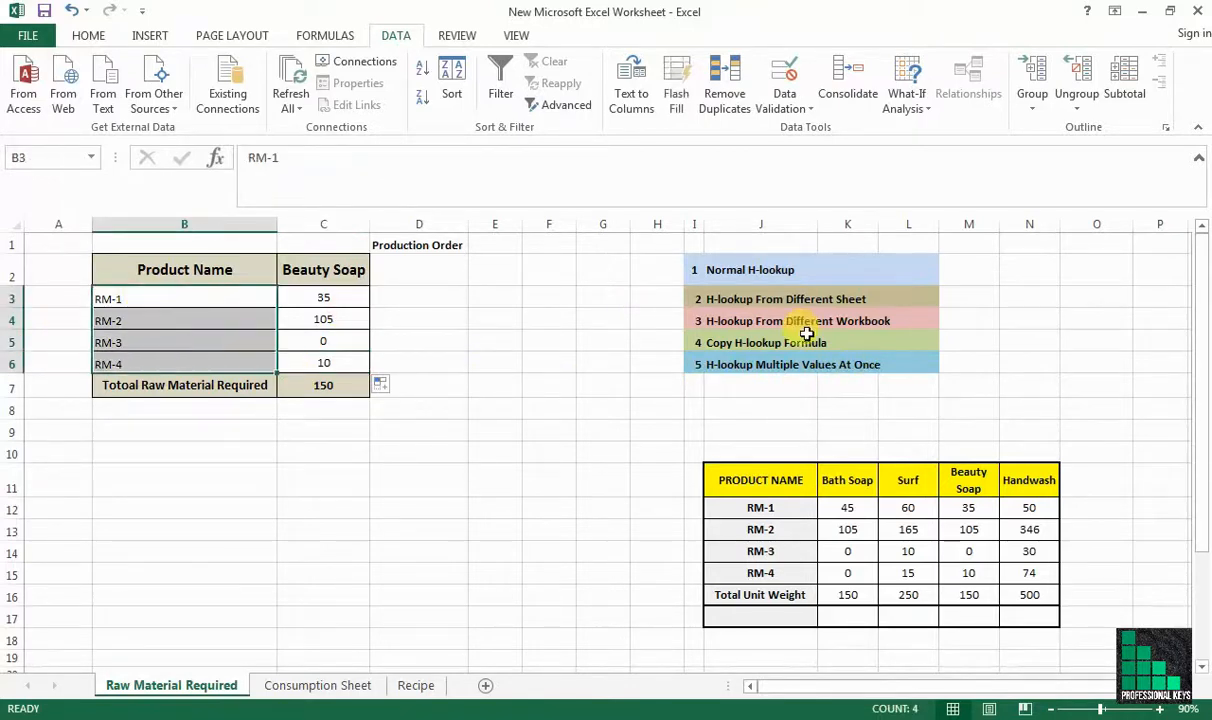
{"action": "left_click", "coordinate": [344, 298]}
{"action": "left_click_drag", "start_coordinate": [344, 362], "coordinate": [330, 360]}
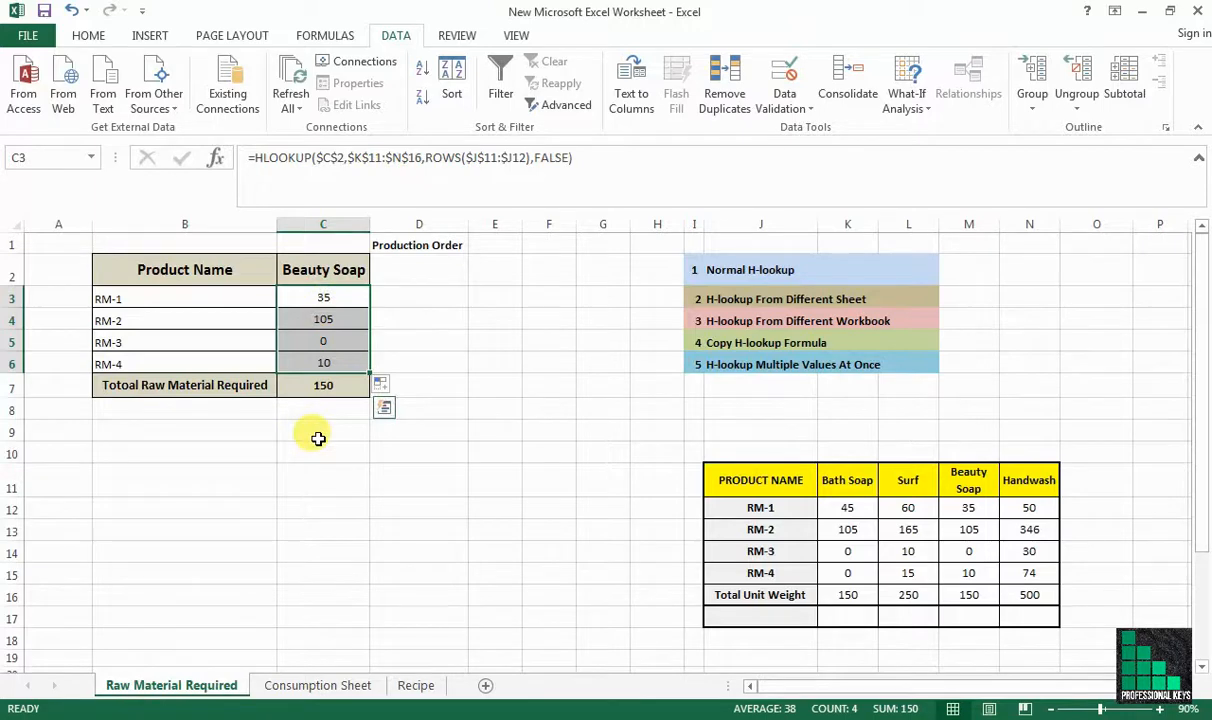
{"action": "left_click", "coordinate": [268, 431]}
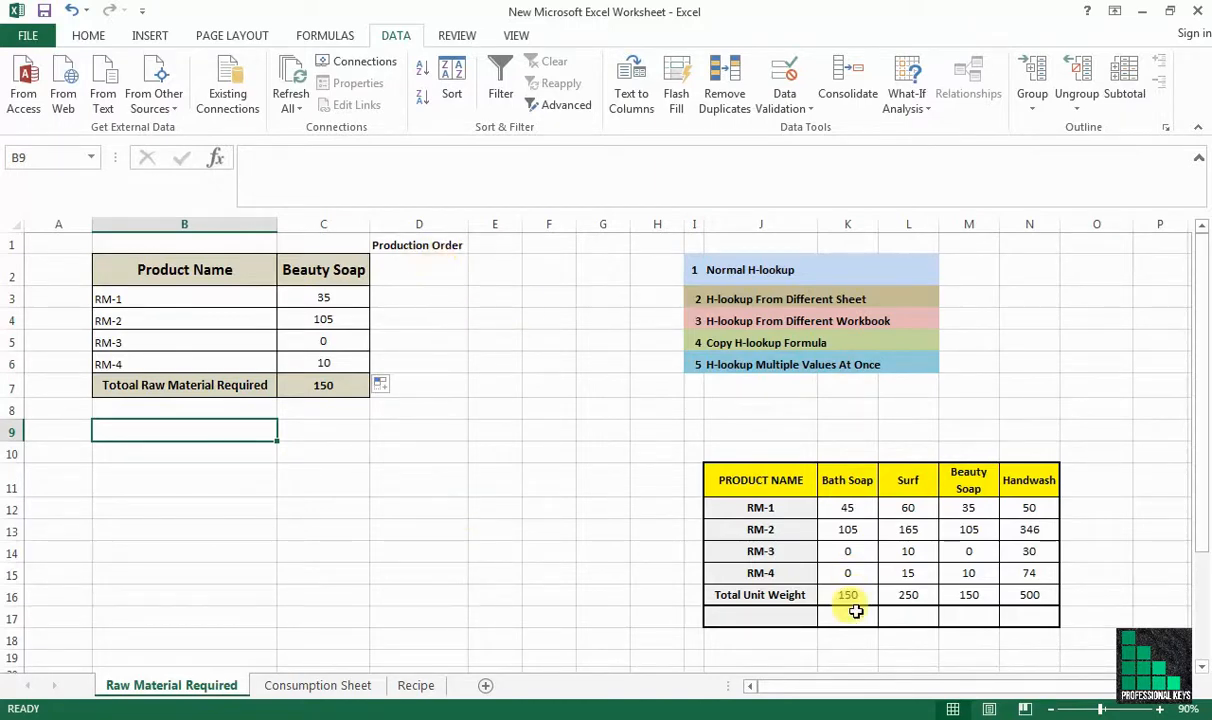
Step: Label the empty last row of the product table, cell J17, as Production Order
{"action": "left_click", "coordinate": [750, 615]}
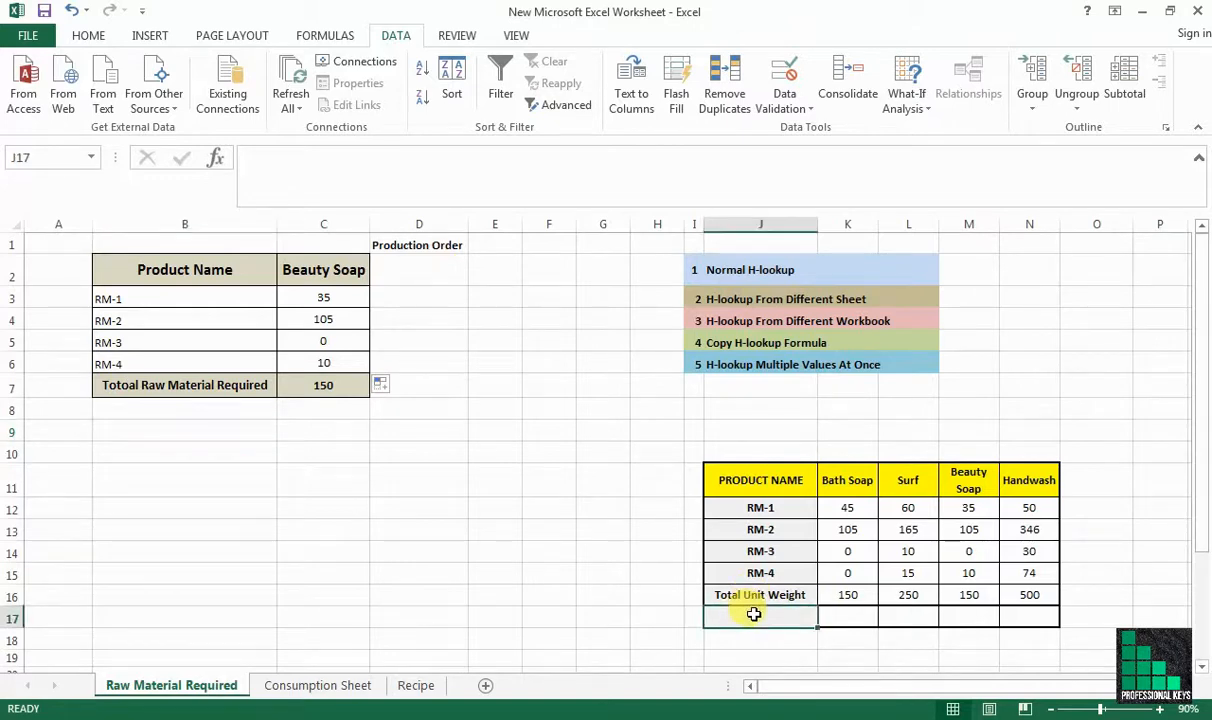
{"action": "type", "text": "P"}
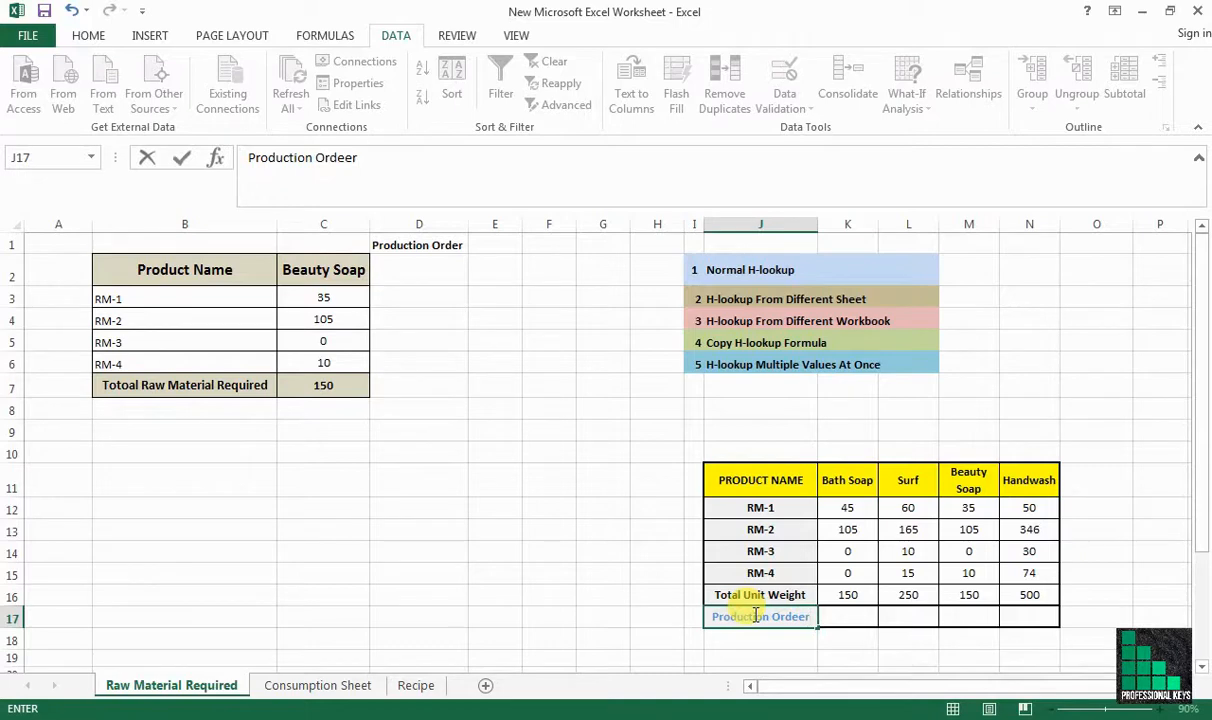
{"action": "type", "text": "roduction Ordeer"}
{"action": "key", "text": "BackSpace"}
{"action": "key", "text": "Return"}
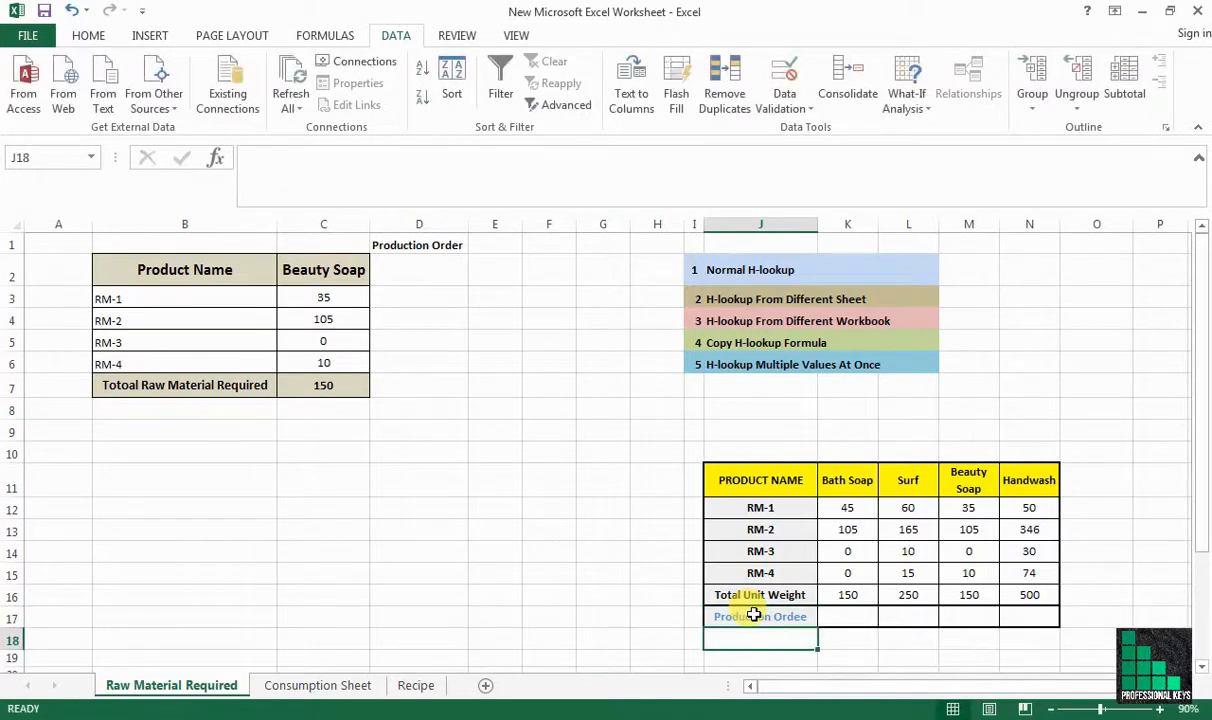
{"action": "left_click", "coordinate": [753, 614]}
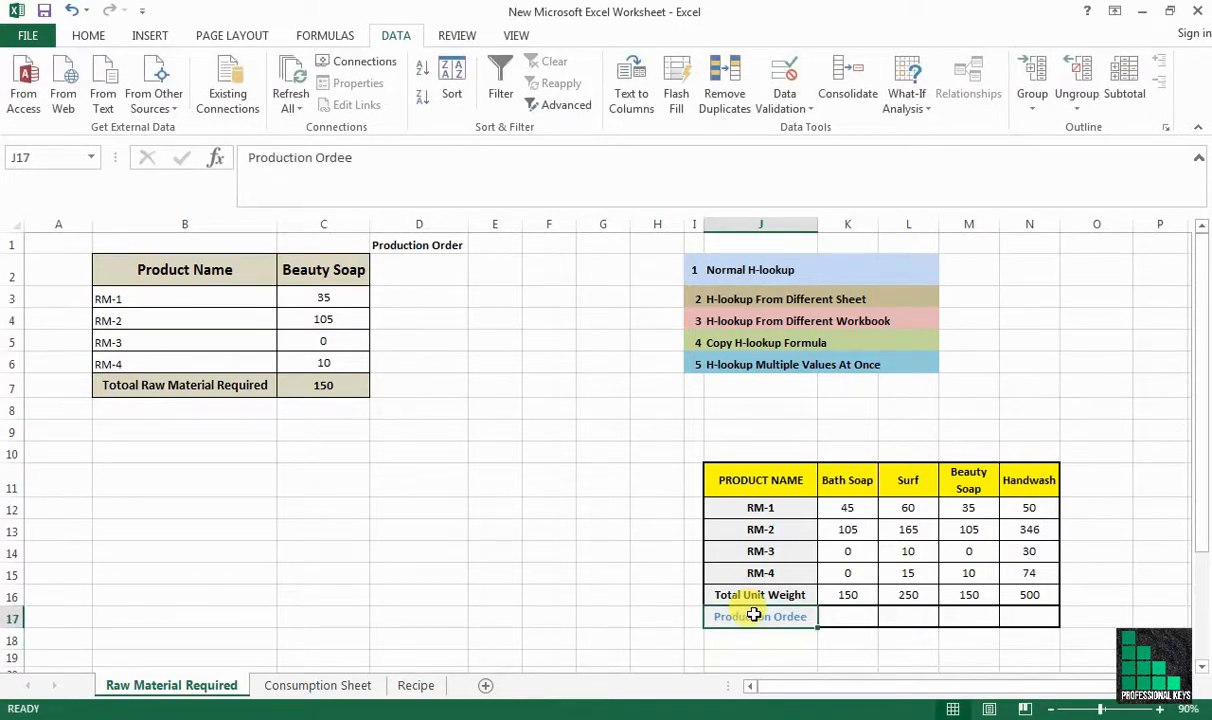
{"action": "double_click", "coordinate": [755, 614]}
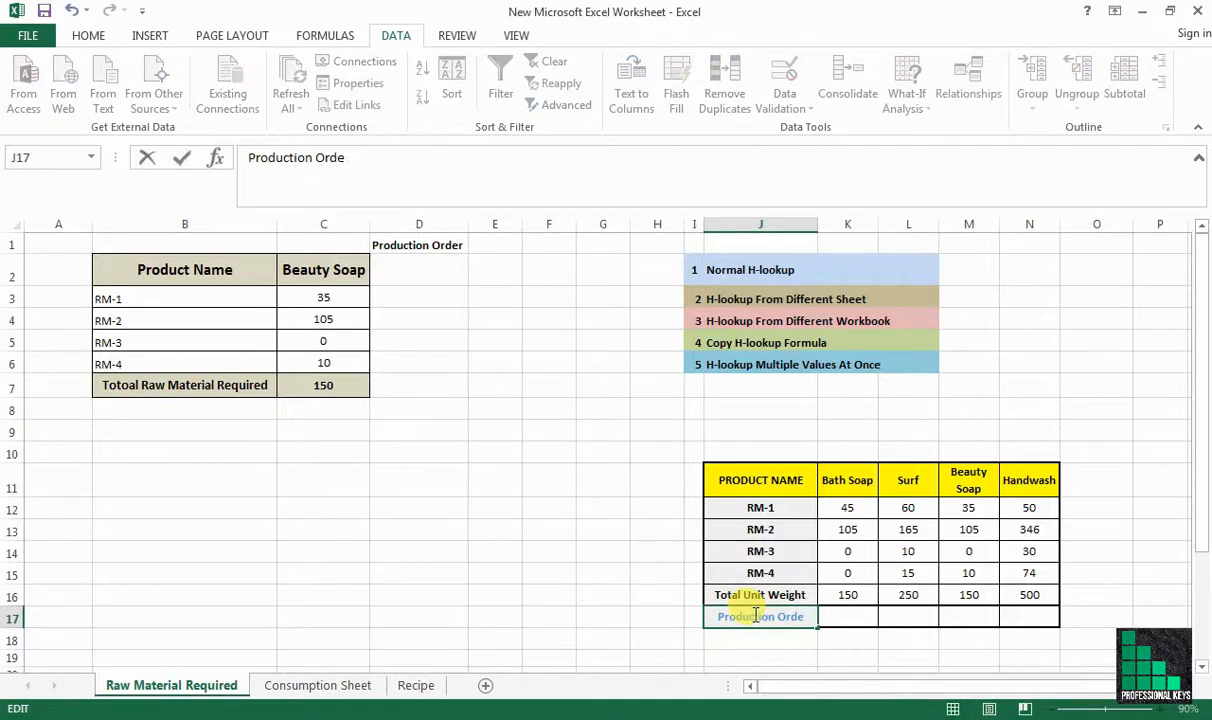
{"action": "type", "text": "r"}
{"action": "key", "text": "Return"}
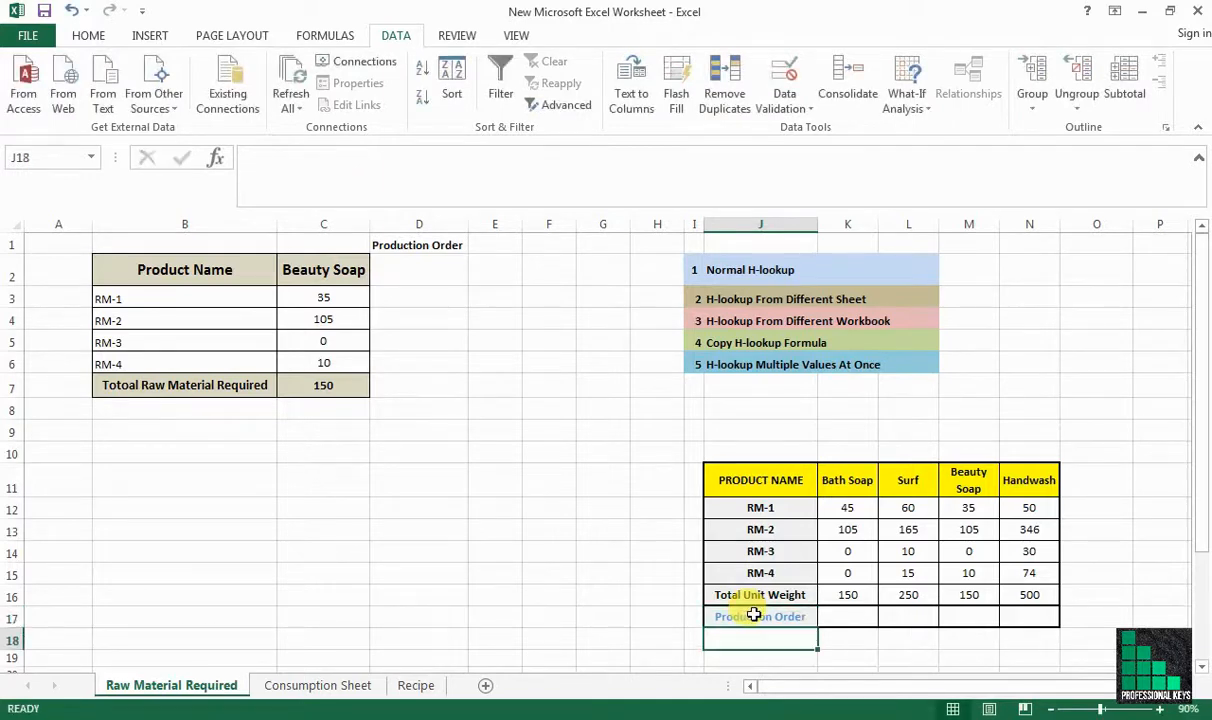
Step: Enter production orders of 1000 for Bath Soap, 2000 for Surf, 1500 for Beauty Soap and 500 for Handwash in K17:N17
{"action": "left_click", "coordinate": [858, 617]}
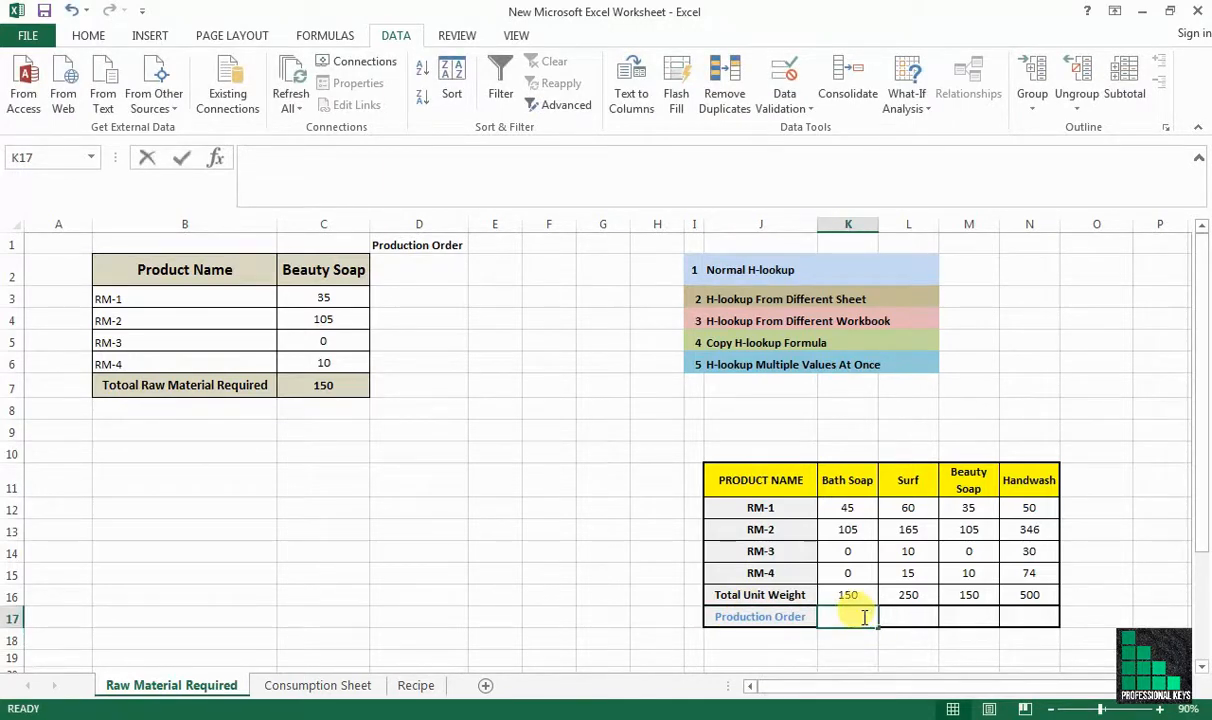
{"action": "type", "text": "1000"}
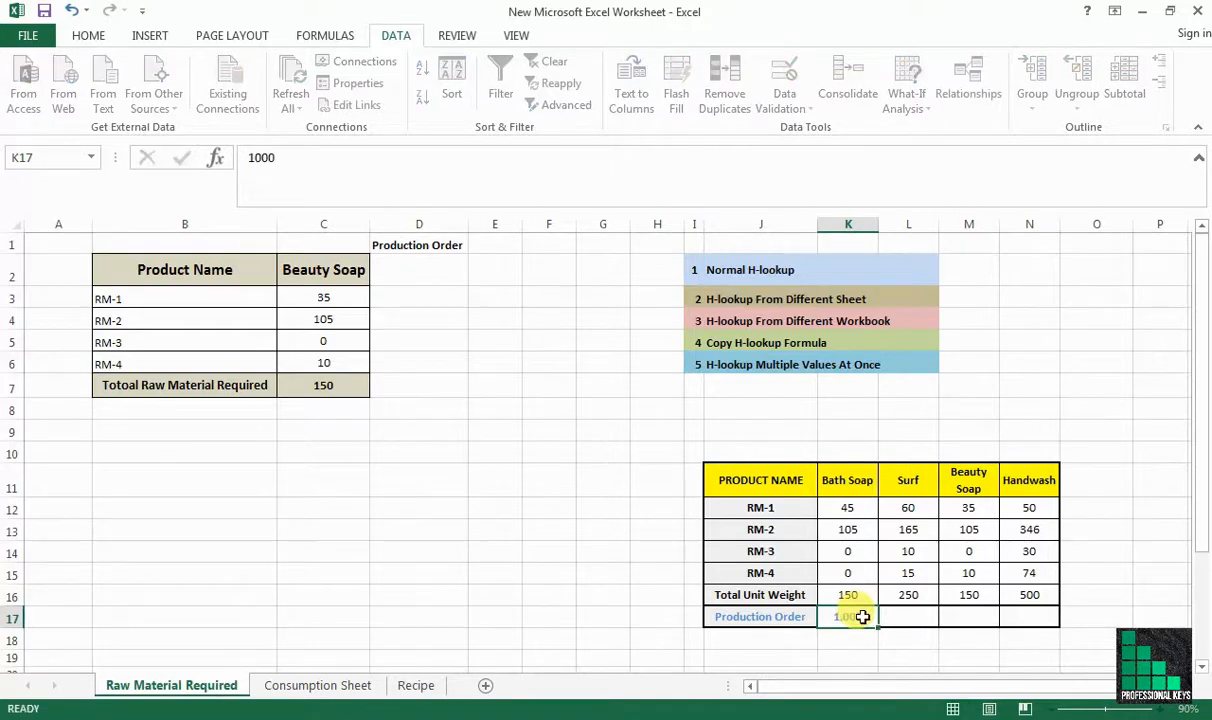
{"action": "key", "text": "Right"}
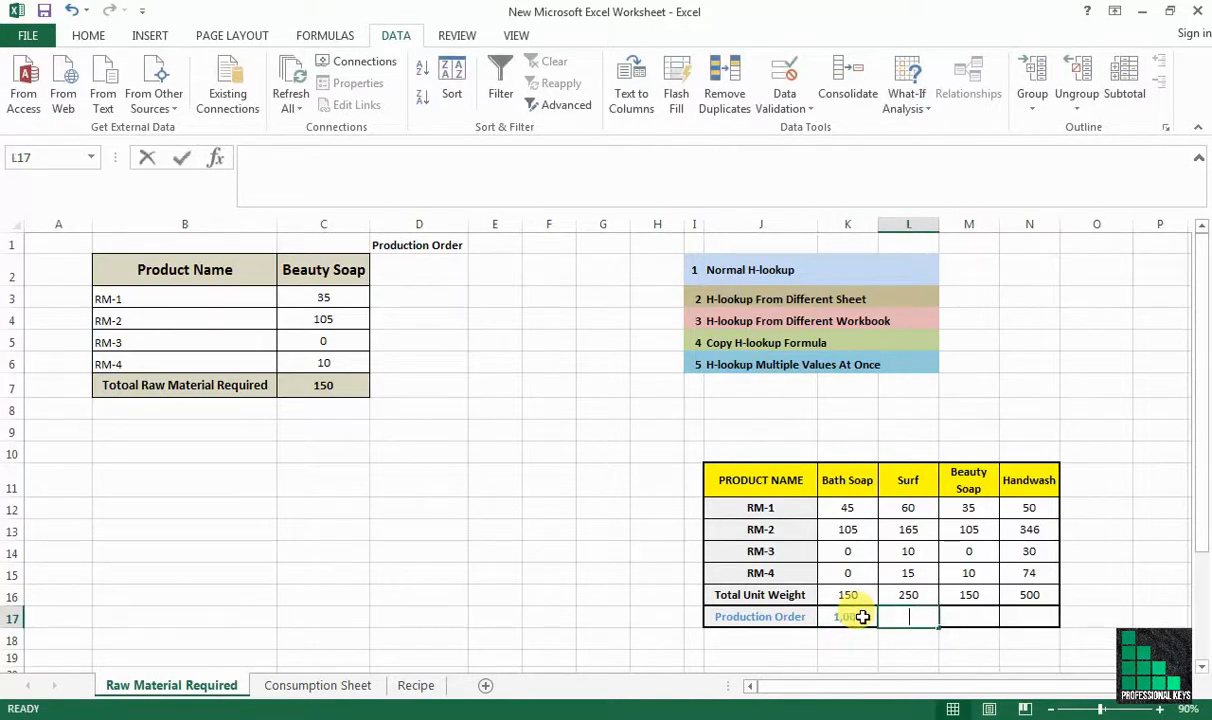
{"action": "type", "text": "2000"}
{"action": "key", "text": "Right"}
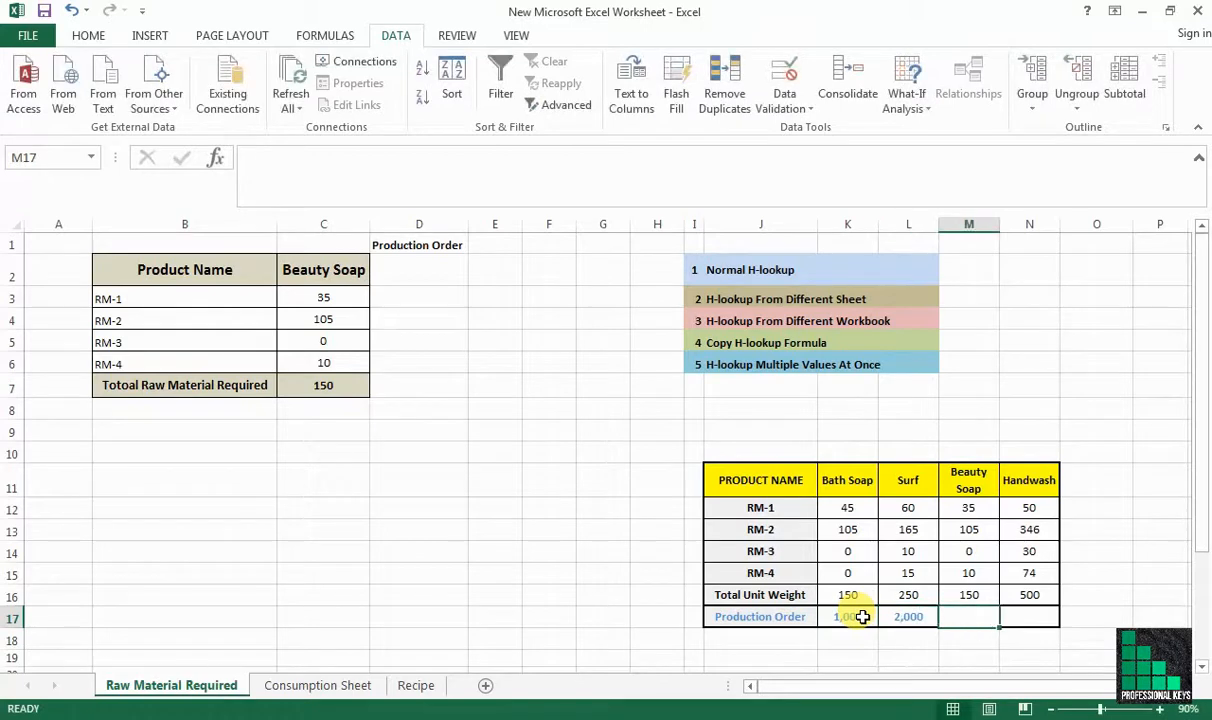
{"action": "type", "text": "1500"}
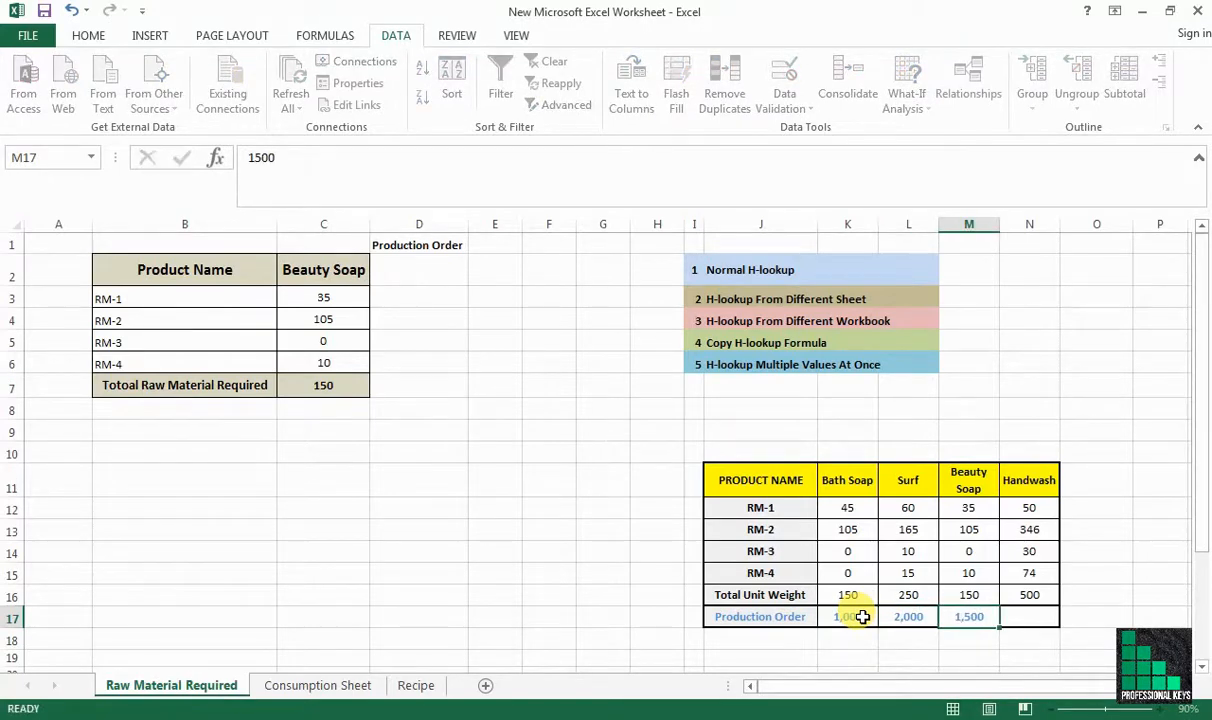
{"action": "key", "text": "Right"}
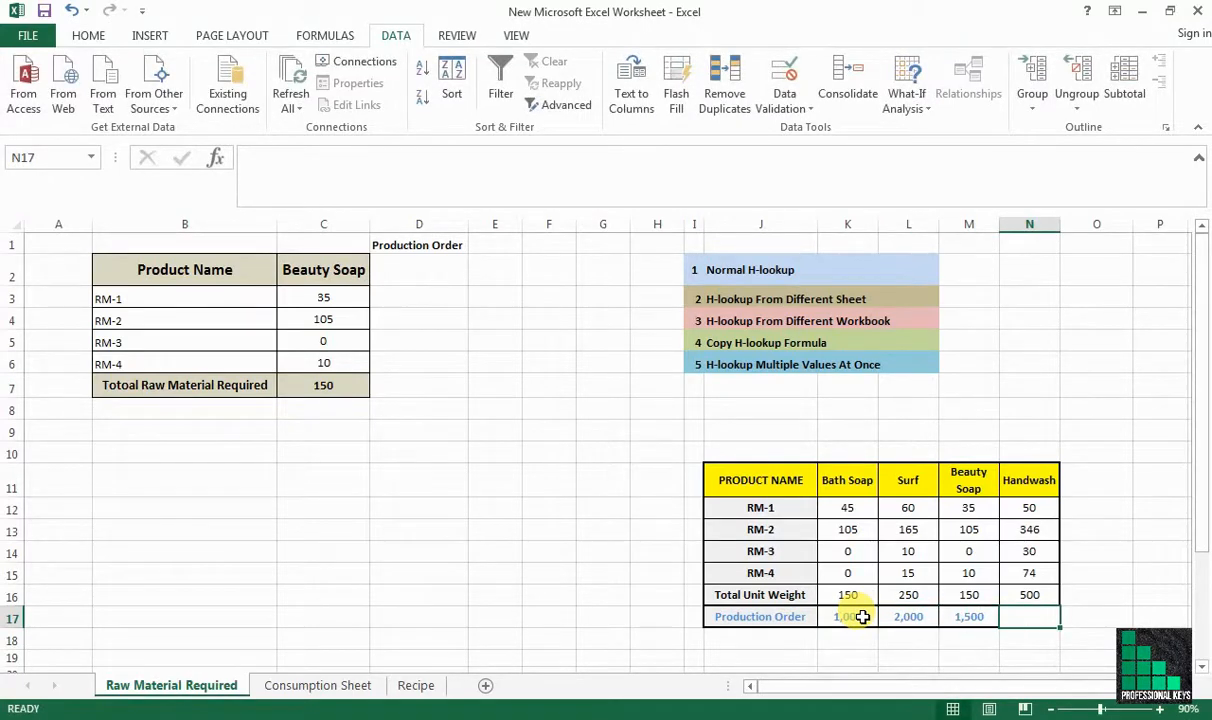
{"action": "type", "text": "50"}
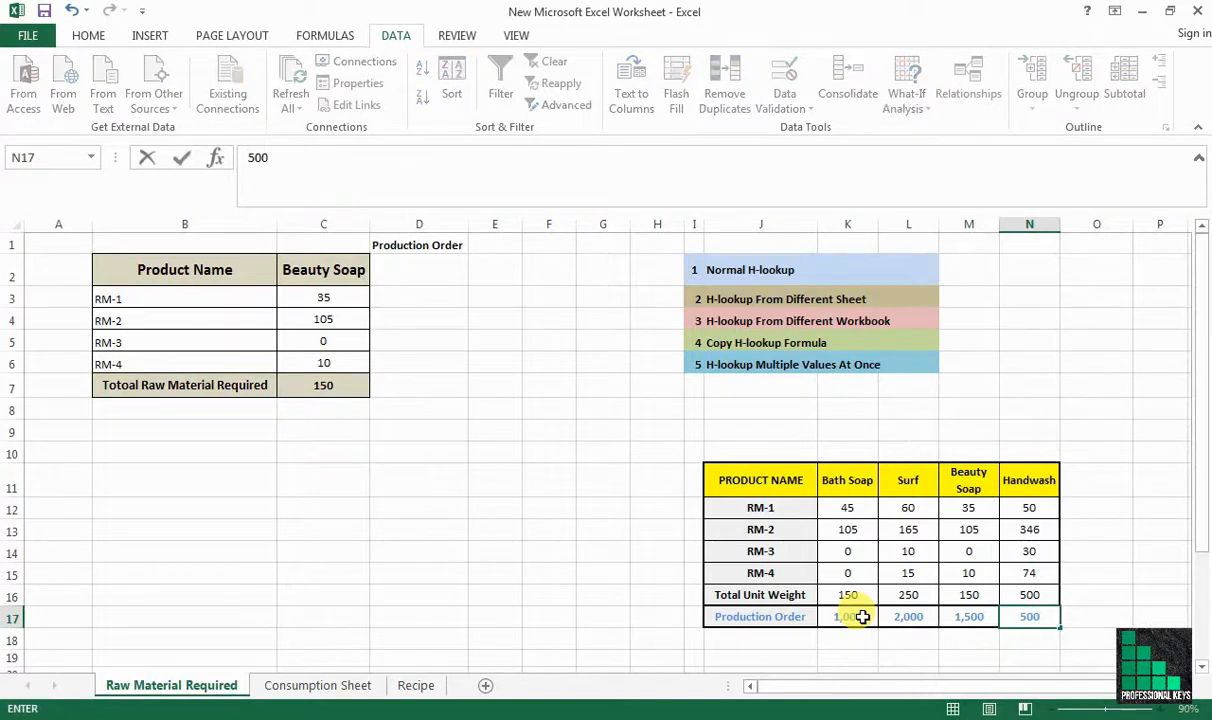
{"action": "type", "text": "0"}
{"action": "key", "text": "Return"}
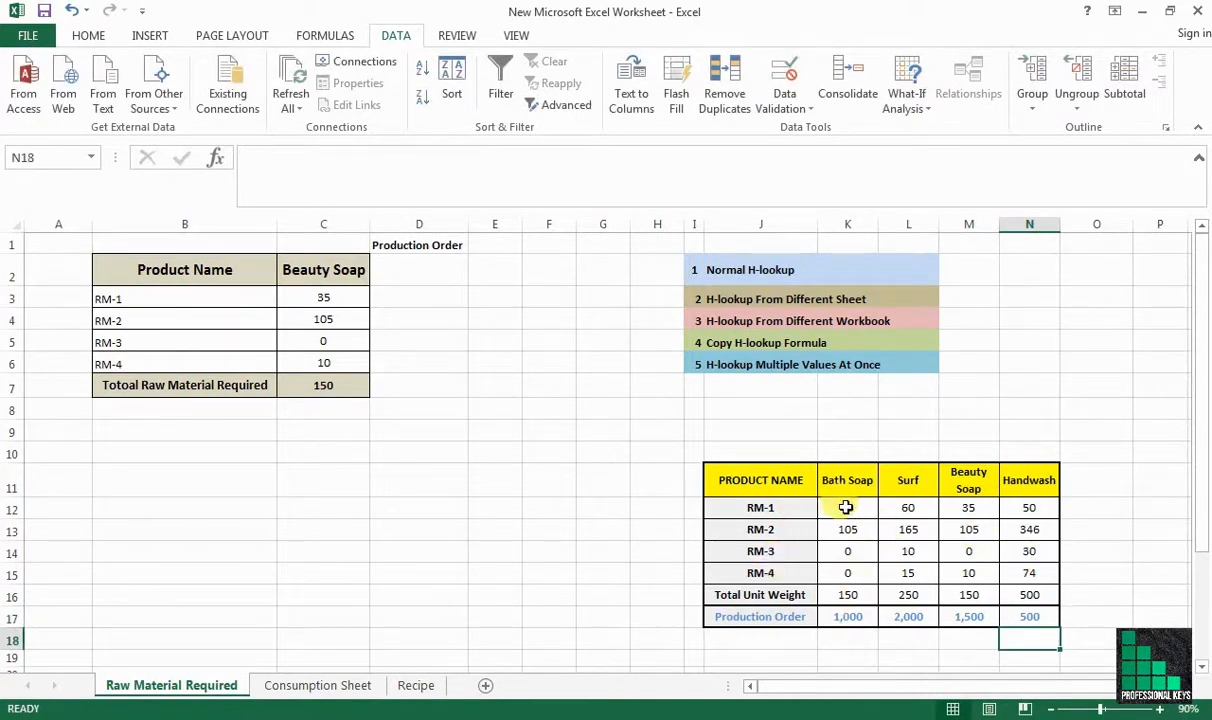
Step: Review the product quantities in K12:N16 and change the selected product in C2 to Surf
{"action": "left_click_drag", "start_coordinate": [845, 507], "coordinate": [1030, 594]}
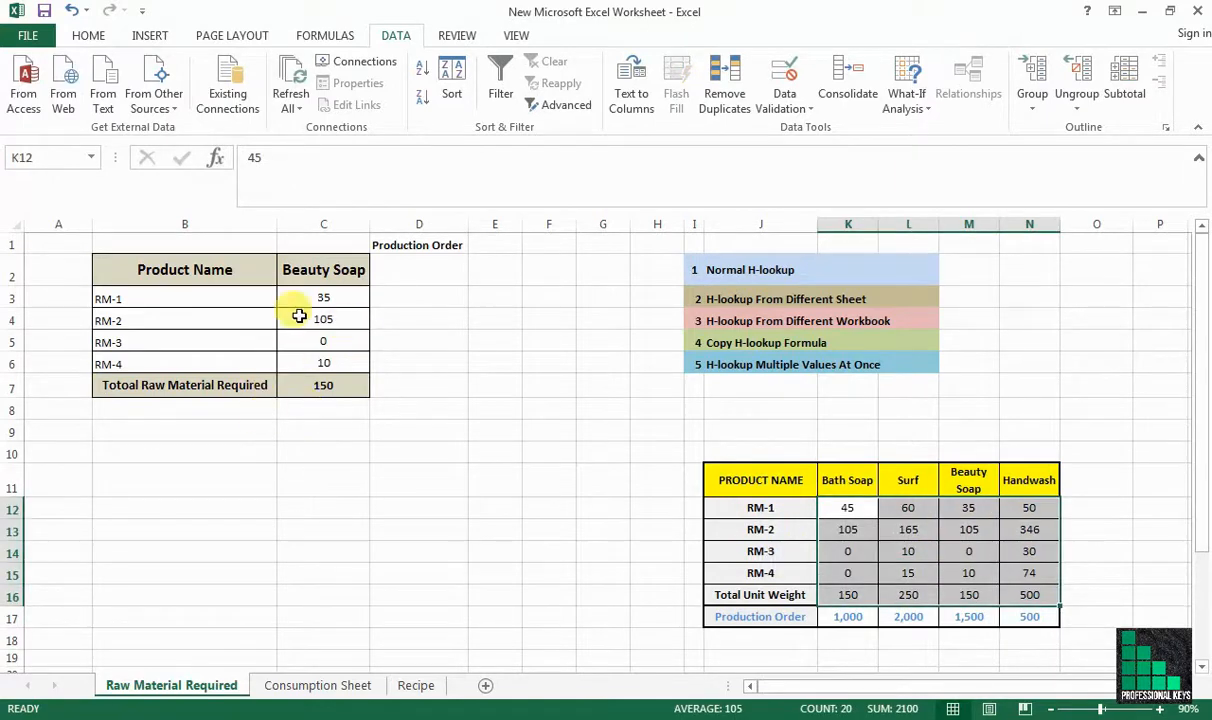
{"action": "left_click", "coordinate": [362, 276]}
{"action": "left_click", "coordinate": [379, 279]}
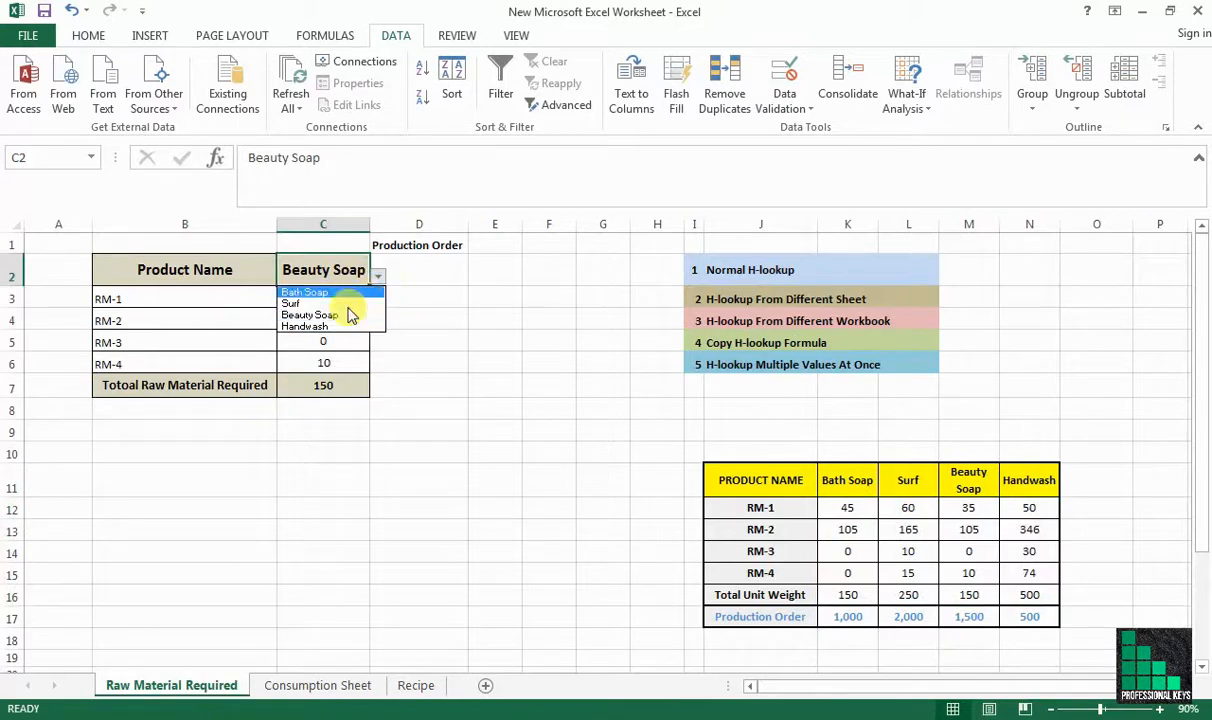
{"action": "left_click", "coordinate": [334, 306]}
{"action": "left_click", "coordinate": [320, 468]}
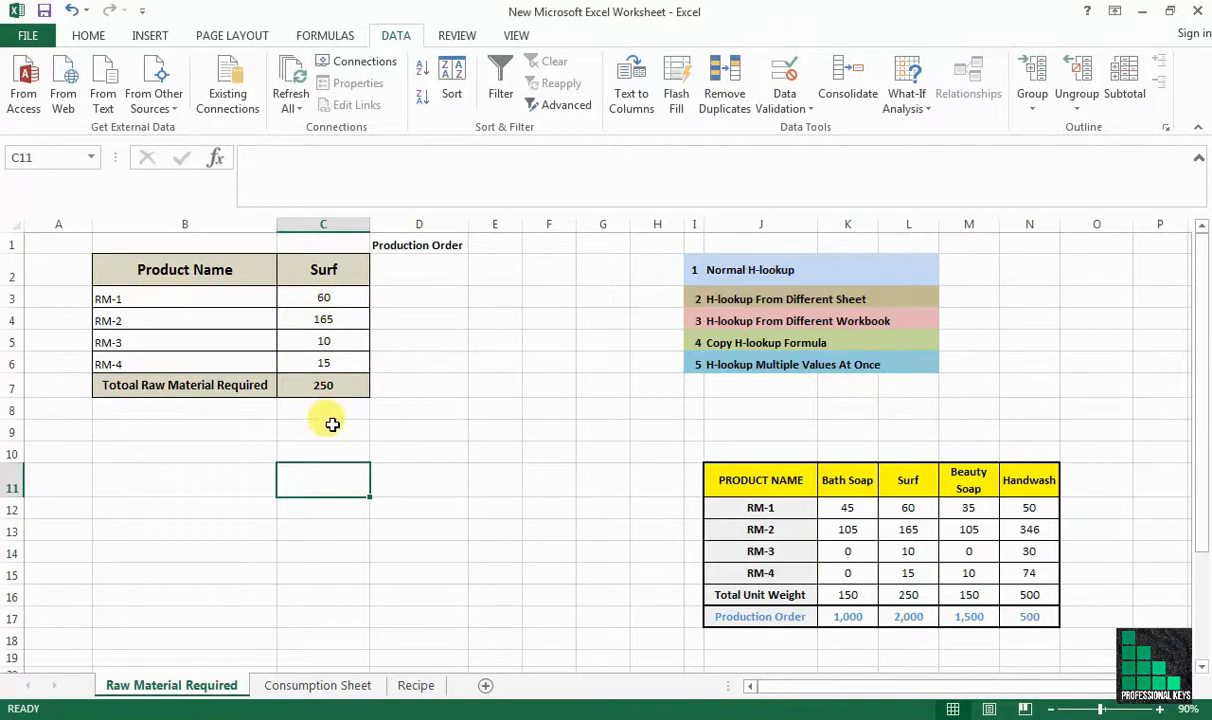
Step: Correct the spelling of the label in B7 to Total Raw Material Required
{"action": "left_click", "coordinate": [129, 382]}
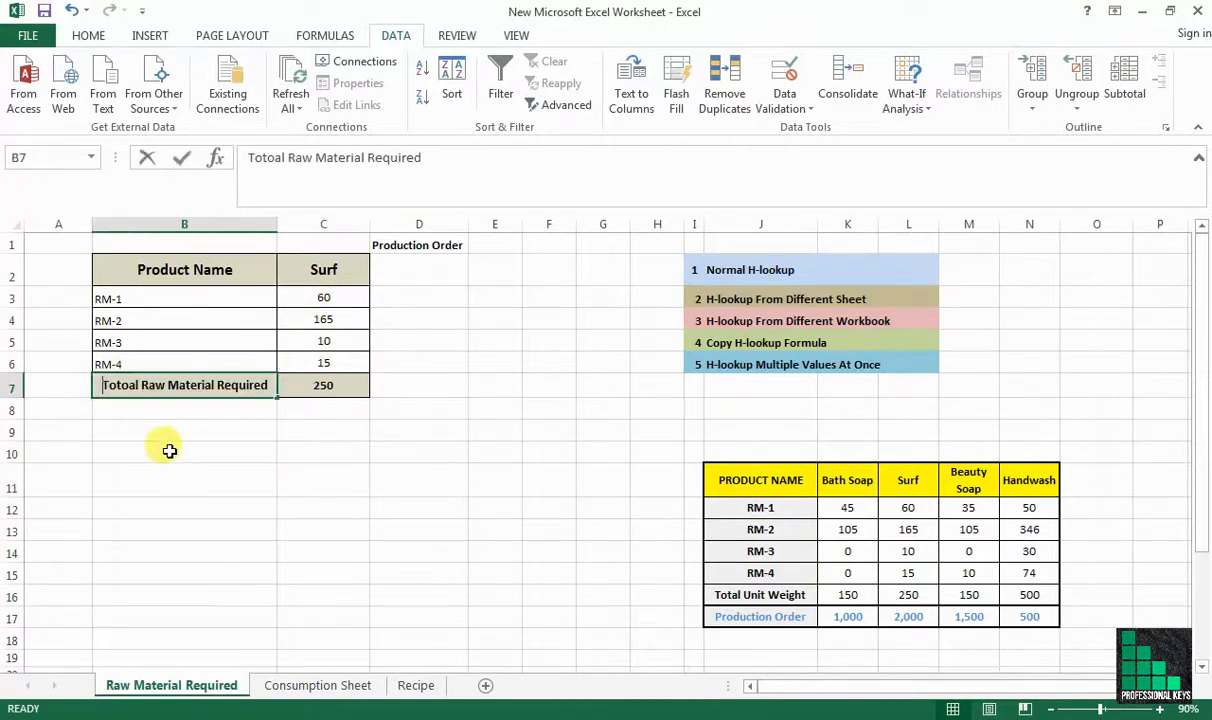
{"action": "double_click", "coordinate": [131, 386]}
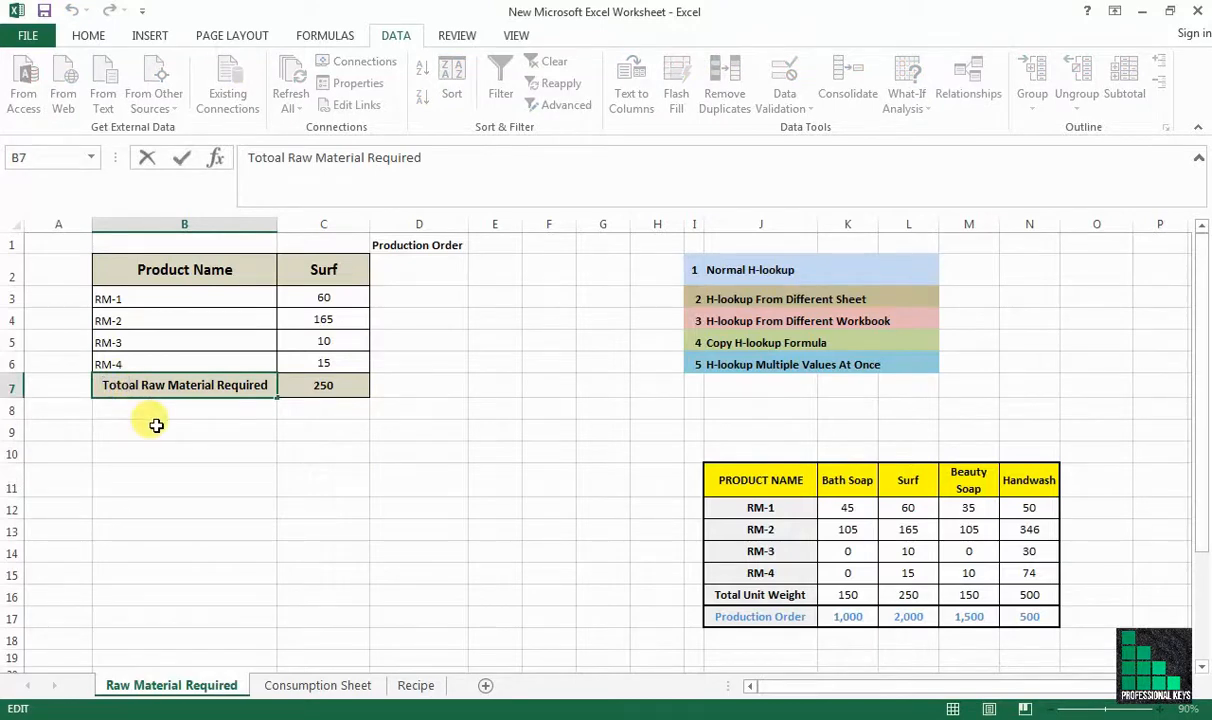
{"action": "key", "text": "Delete"}
{"action": "key", "text": "Return"}
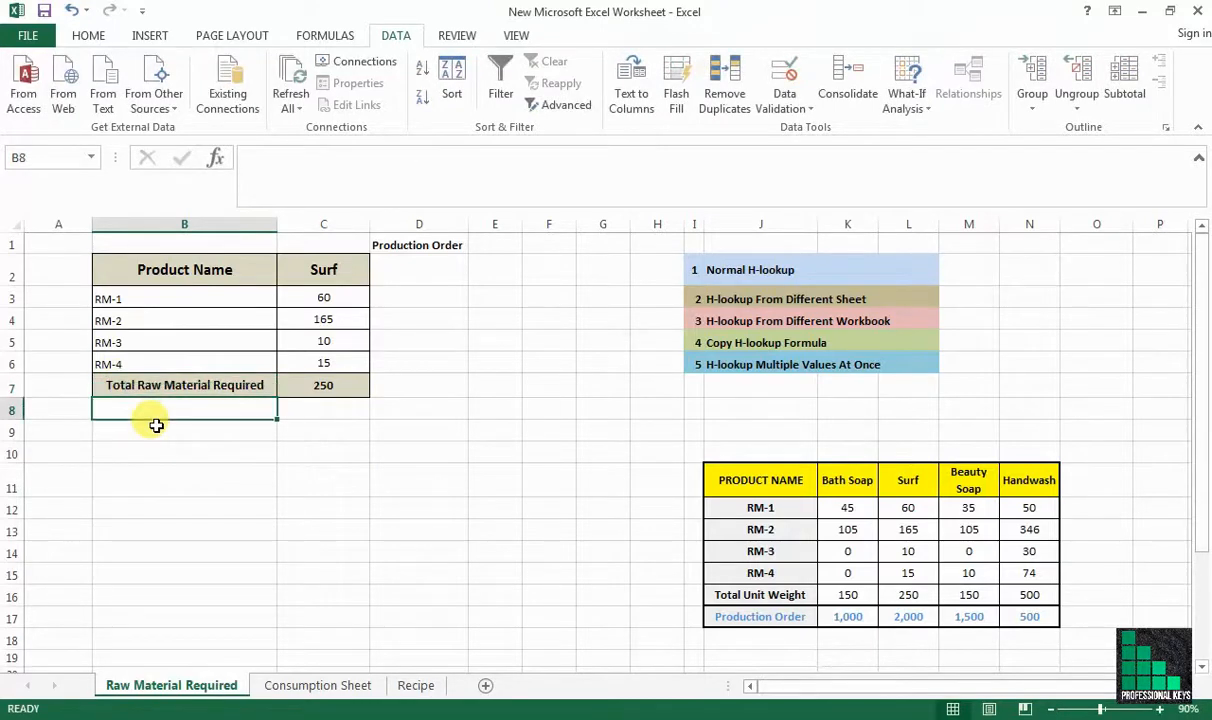
{"action": "left_click", "coordinate": [292, 502]}
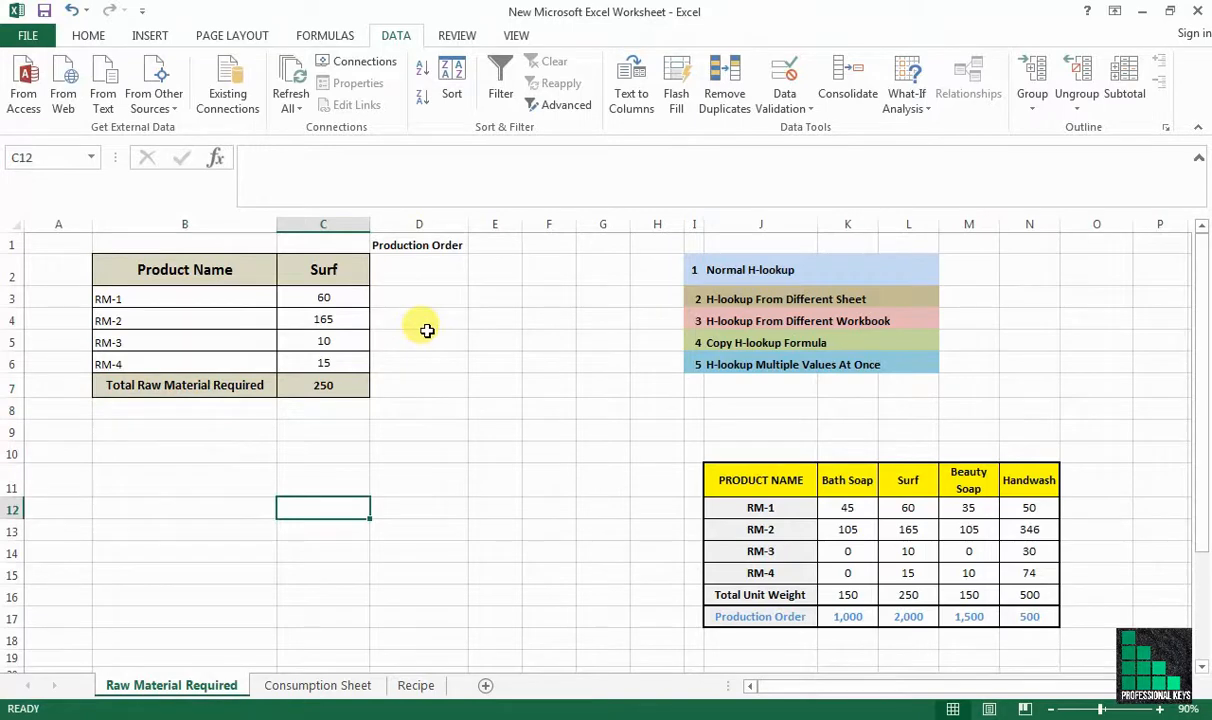
Step: Start an HLOOKUP formula in D2 under Production Order with the product name cell as absolute lookup value $C$2
{"action": "left_click", "coordinate": [424, 274]}
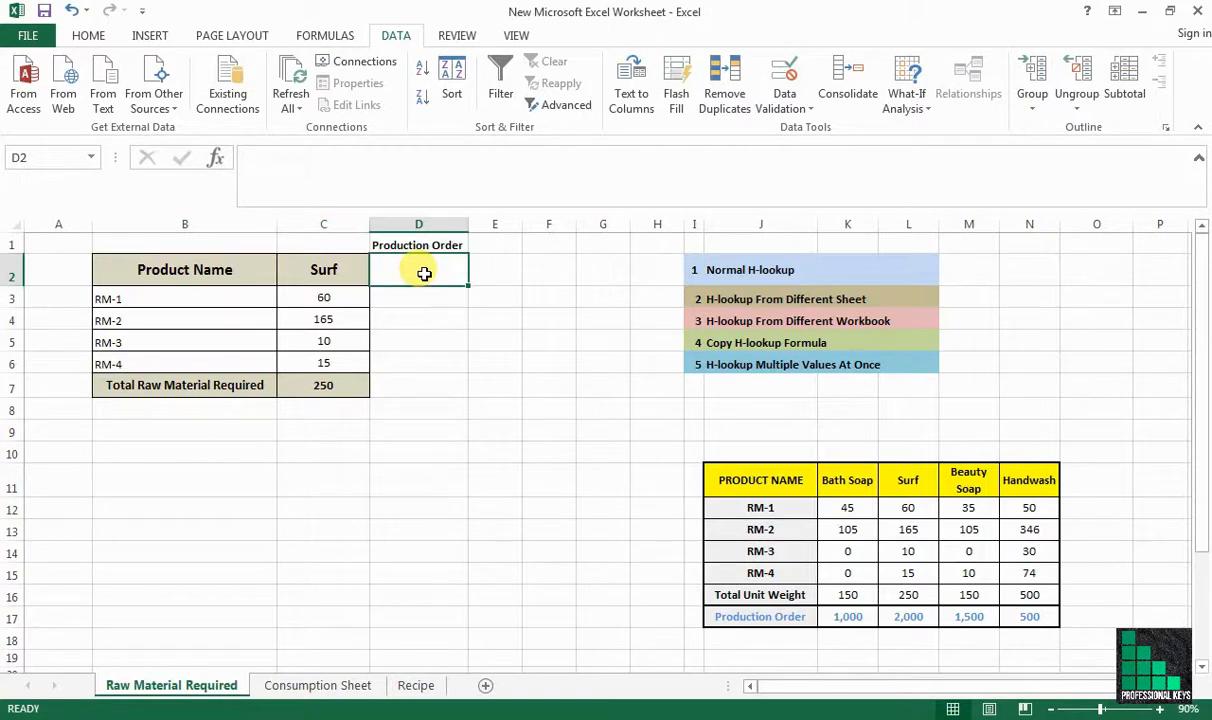
{"action": "type", "text": "="}
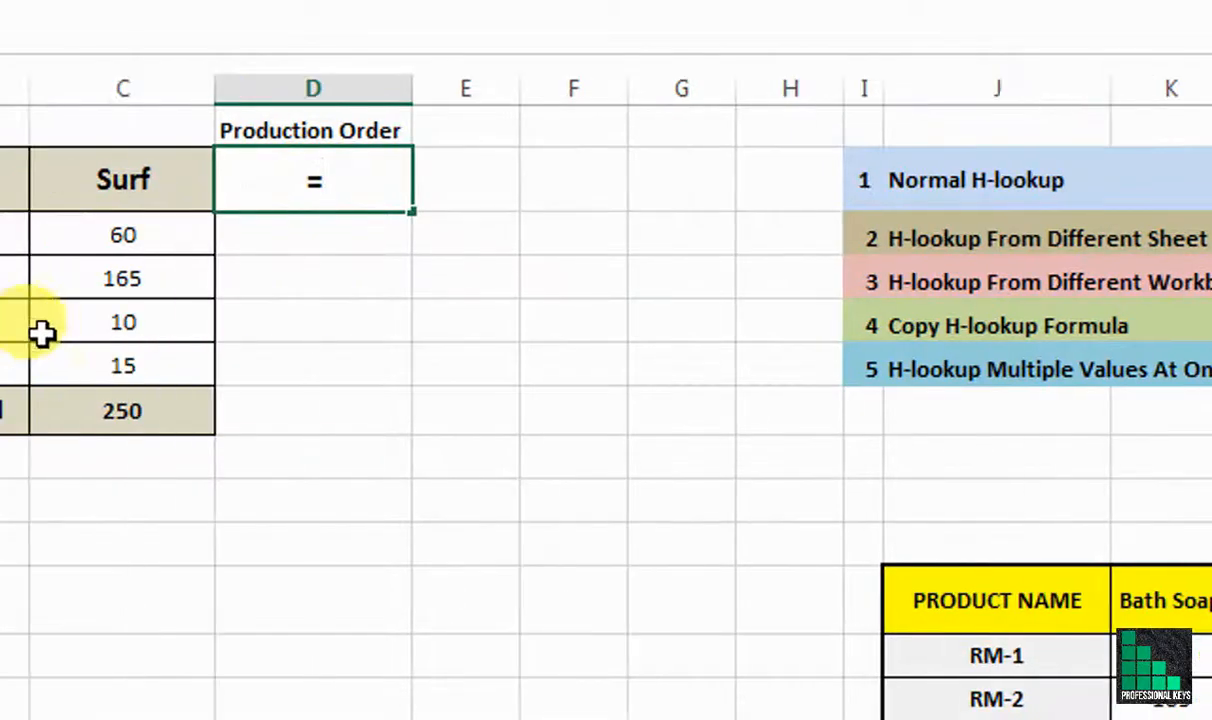
{"action": "type", "text": "hlo"}
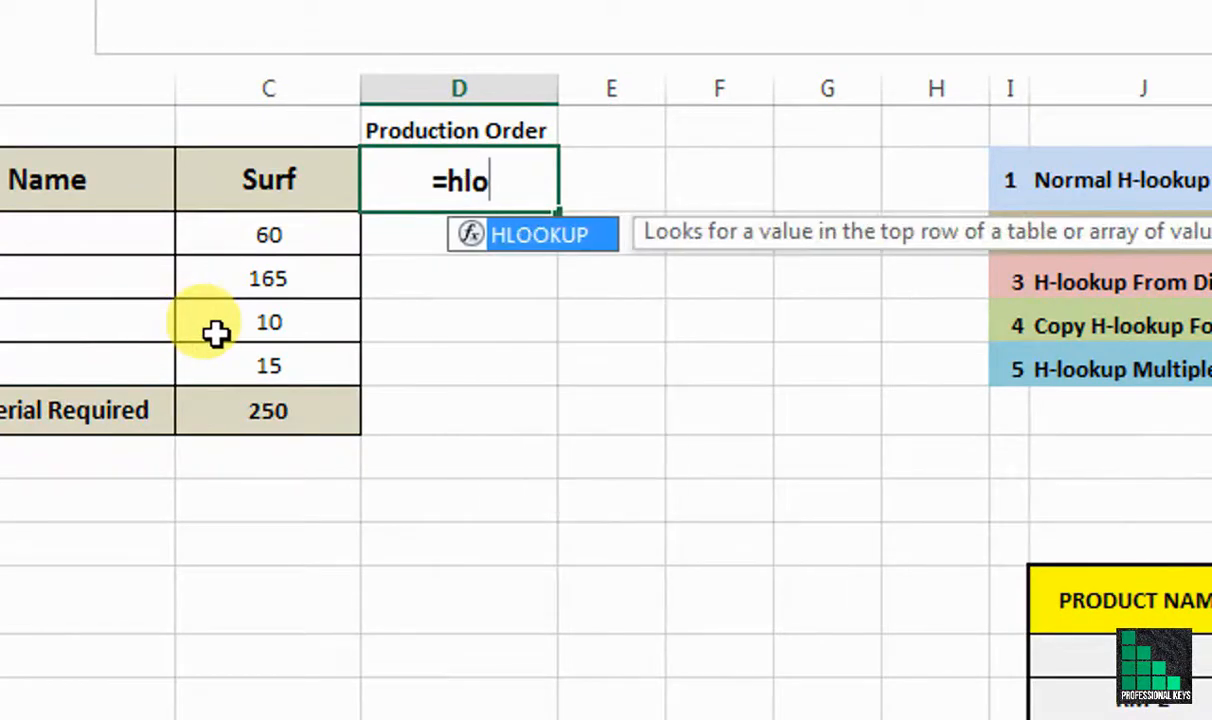
{"action": "key", "text": "Tab"}
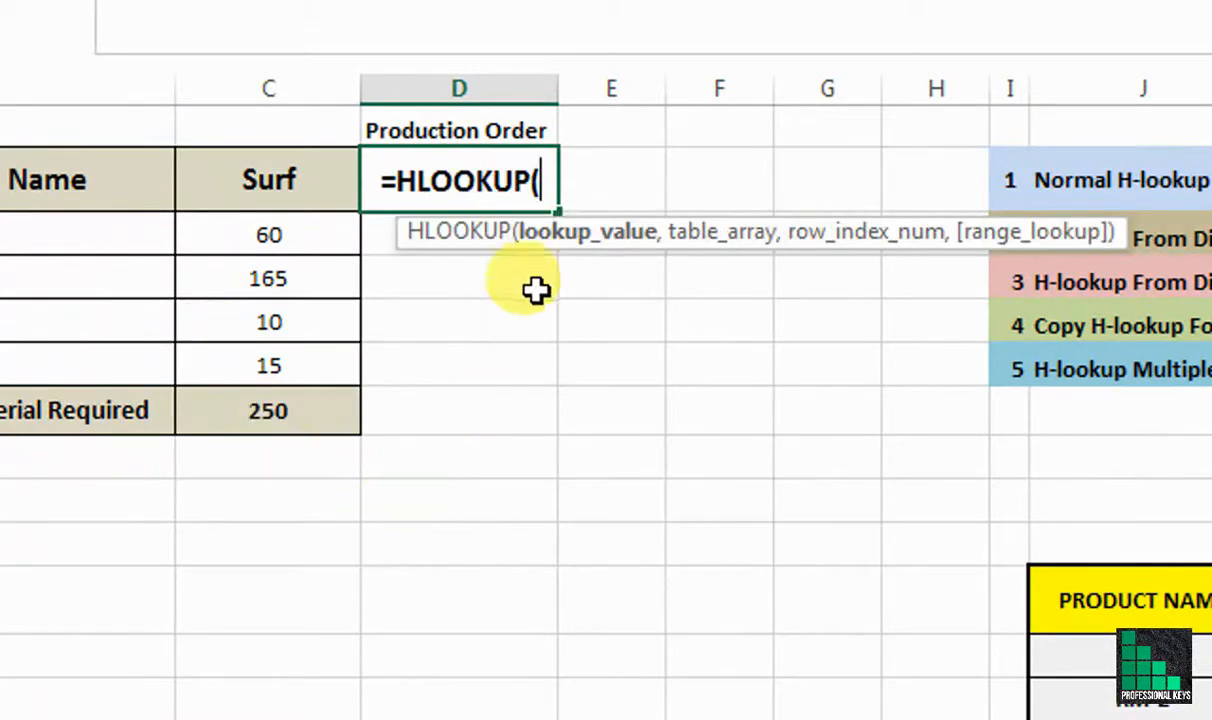
{"action": "left_click", "coordinate": [290, 181]}
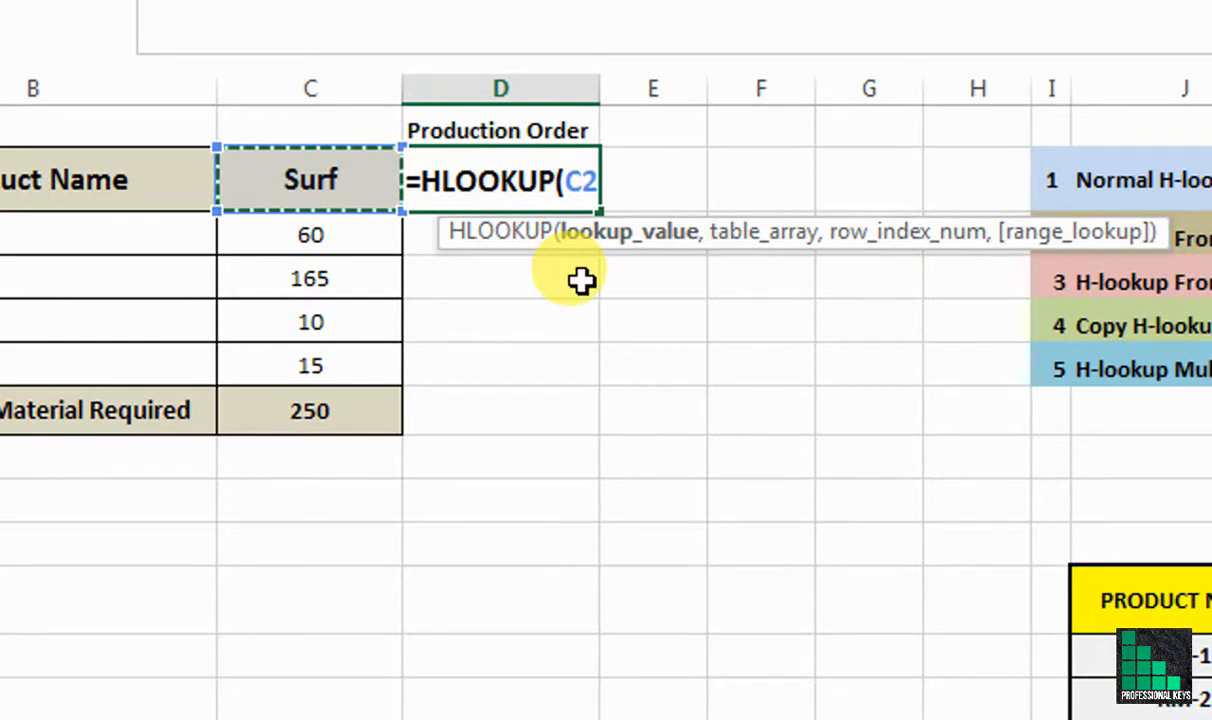
{"action": "key", "text": "F4"}
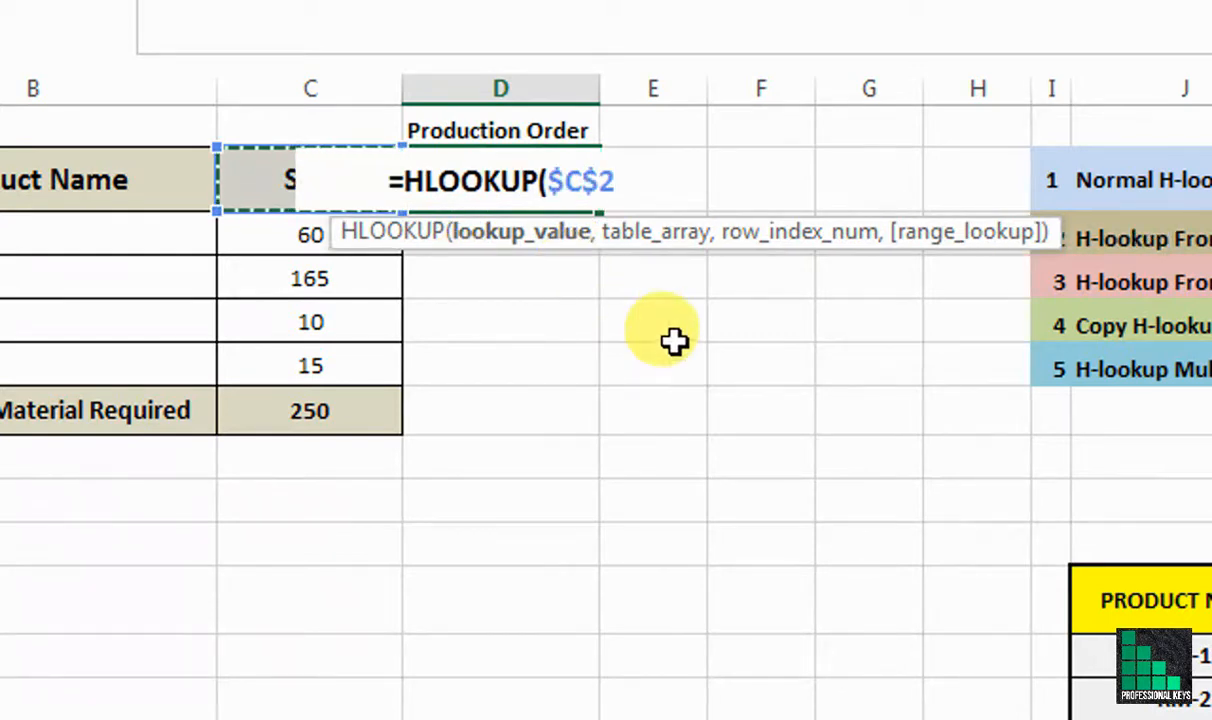
Step: Set the table array of the D2 HLOOKUP to the product table as absolute range $K$11:$N$17
{"action": "type", "text": ","}
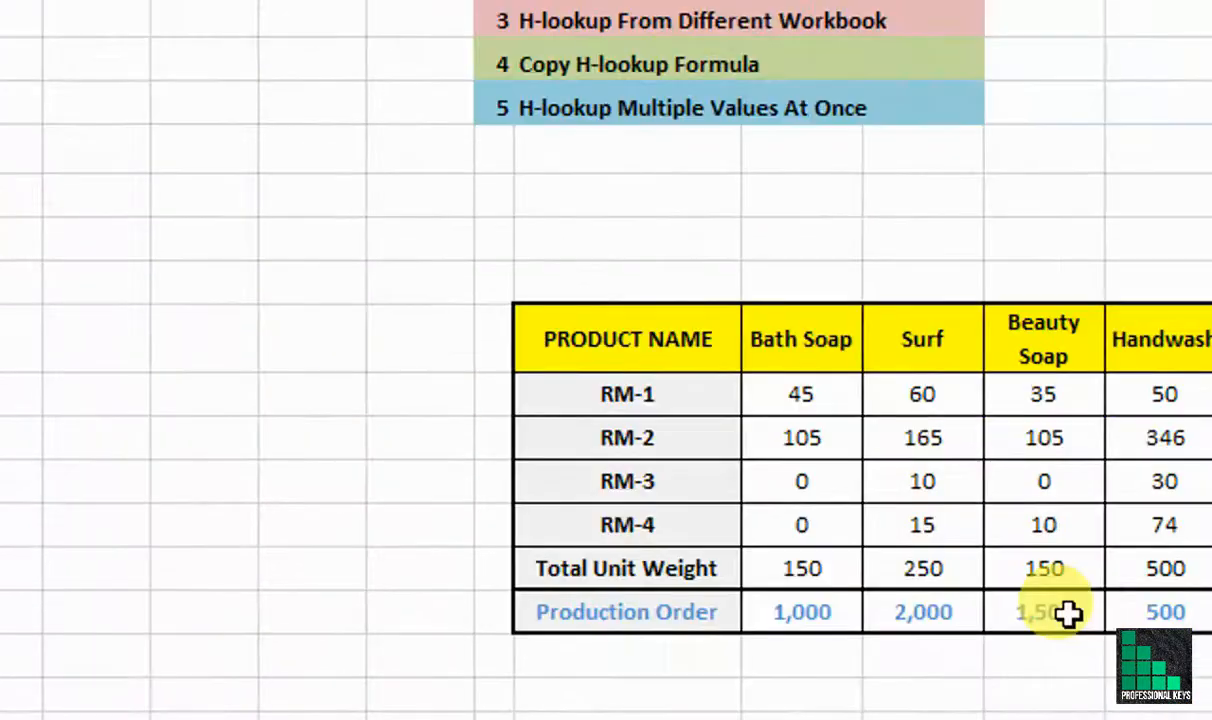
{"action": "left_click", "coordinate": [795, 338]}
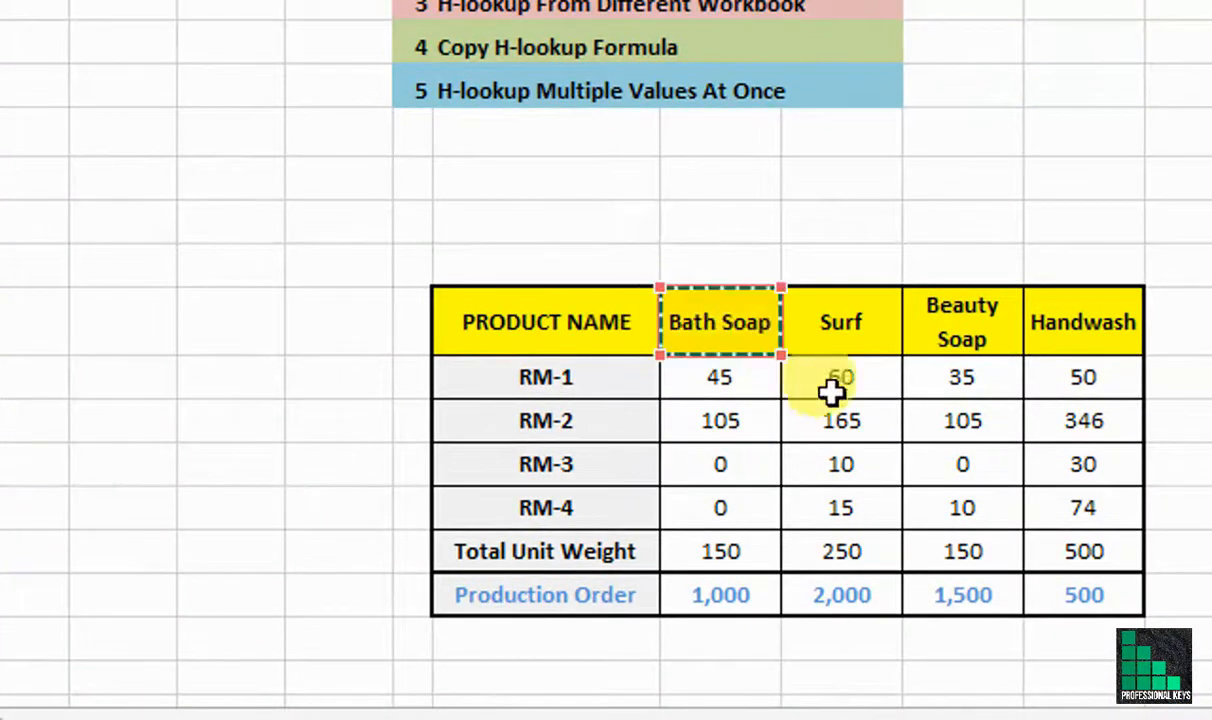
{"action": "left_click_drag", "start_coordinate": [831, 392], "coordinate": [1075, 590]}
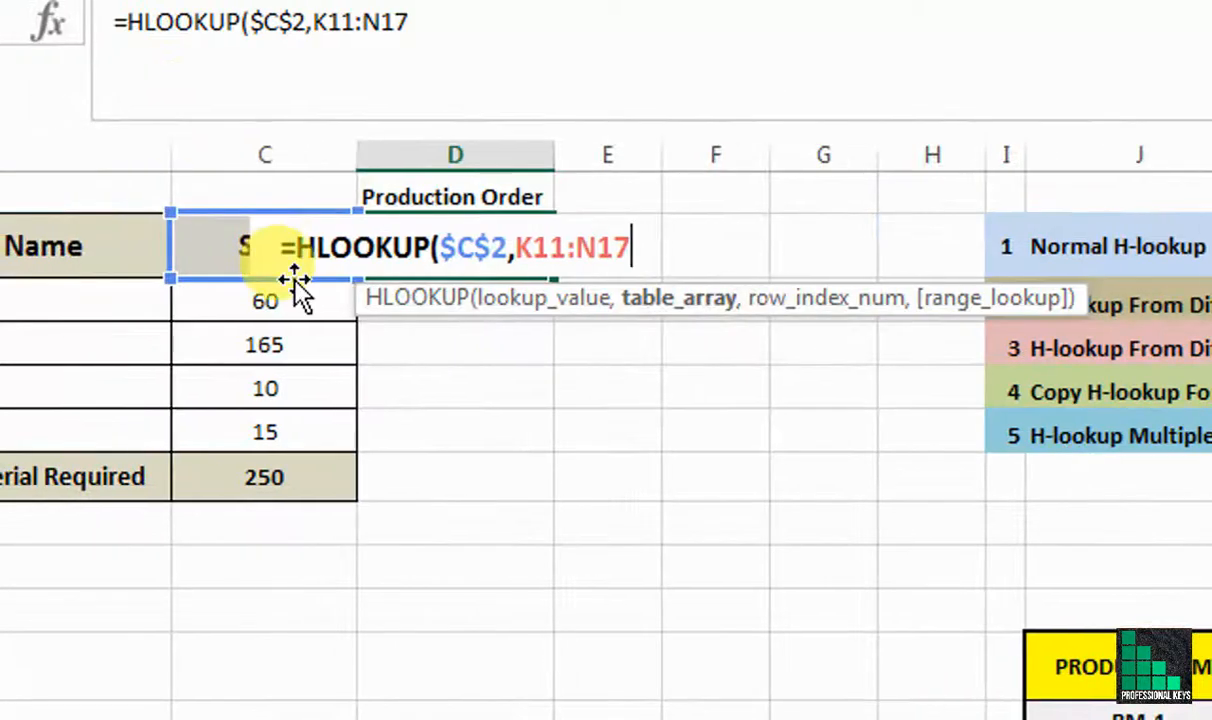
{"action": "key", "text": "F4"}
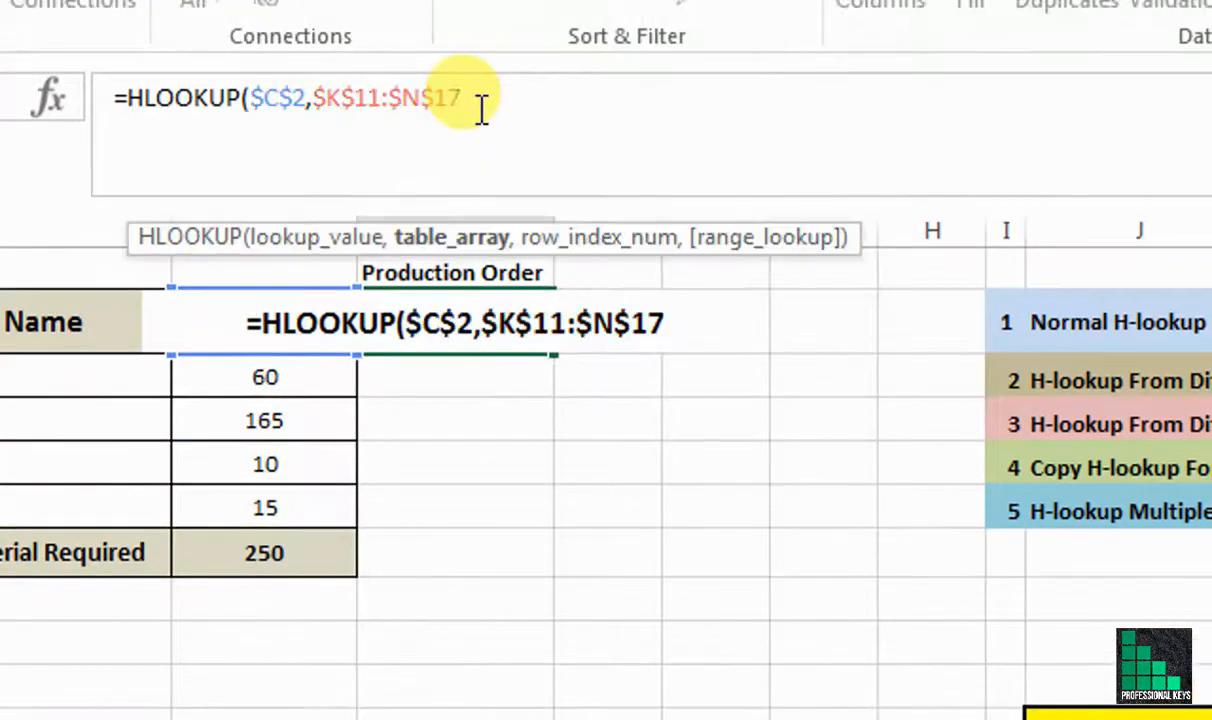
Step: Complete the D2 HLOOKUP formula with row index 7 and FALSE for an exact match
{"action": "type", "text": ","}
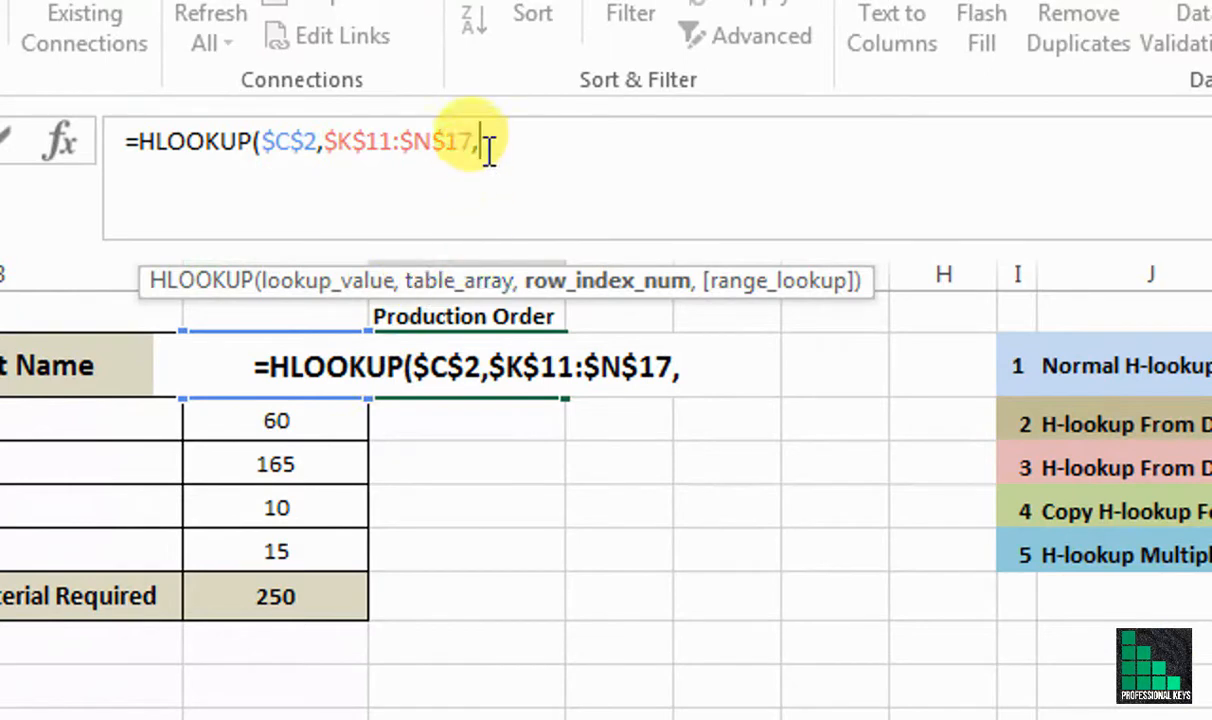
{"action": "left_click", "coordinate": [489, 148]}
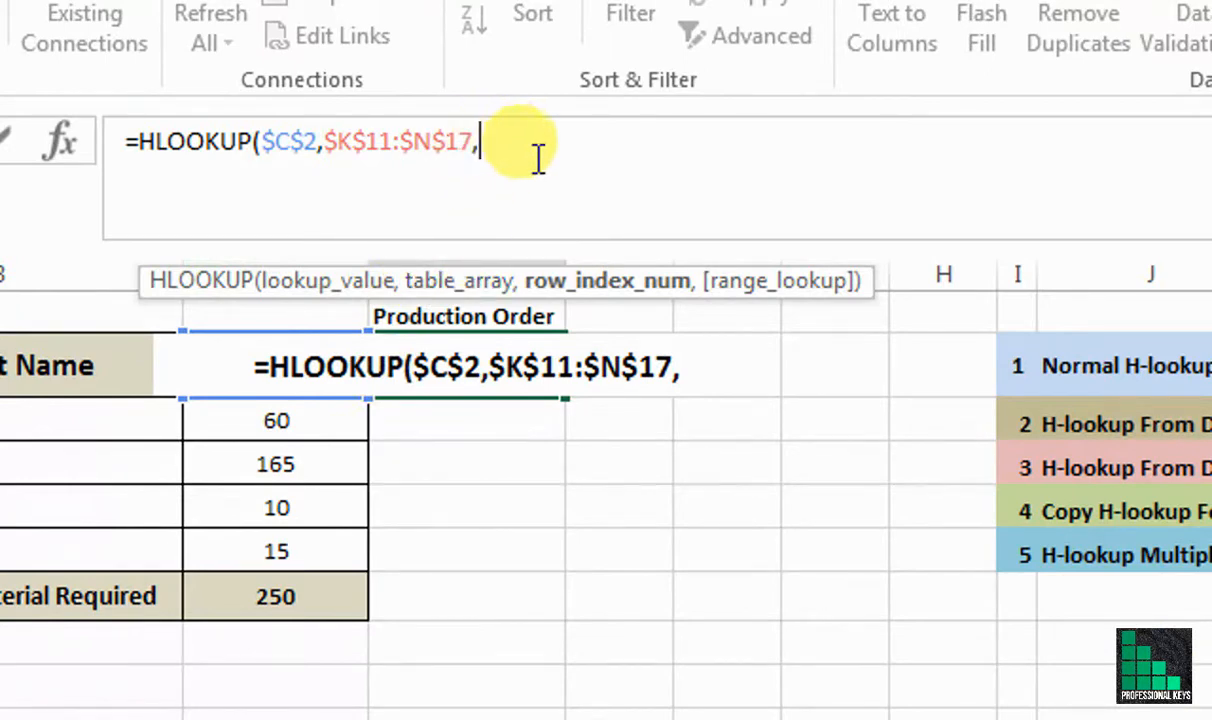
{"action": "type", "text": "7"}
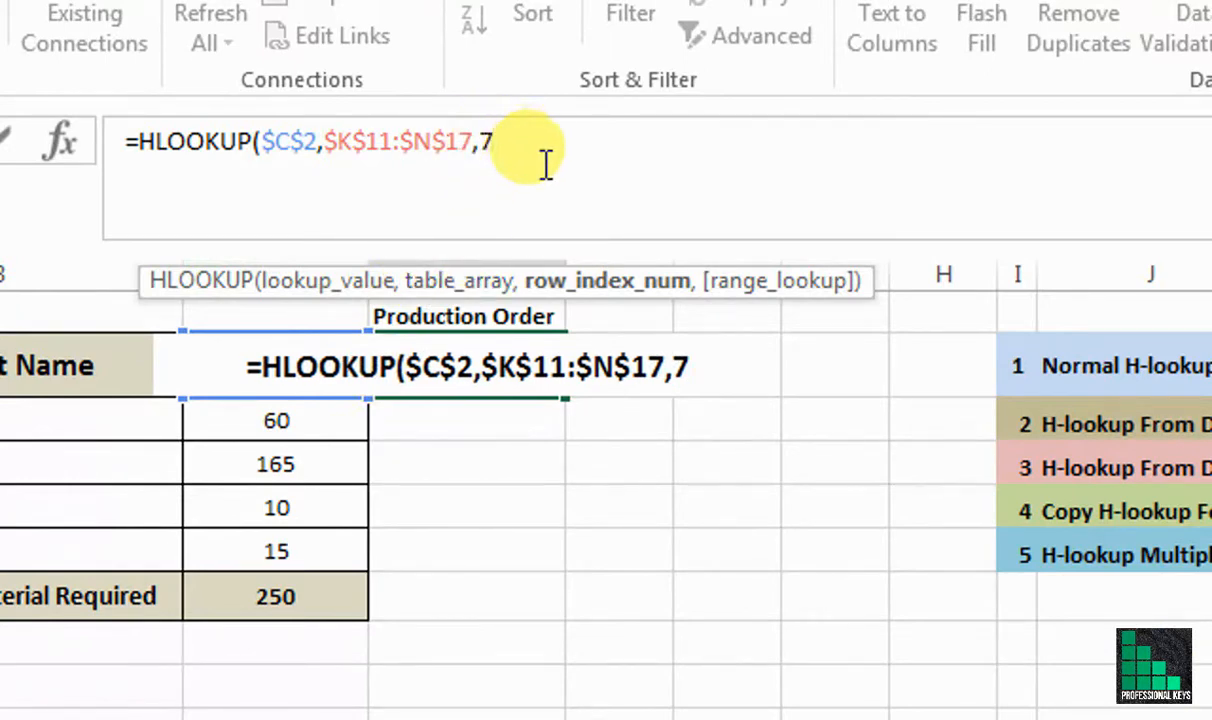
{"action": "type", "text": ","}
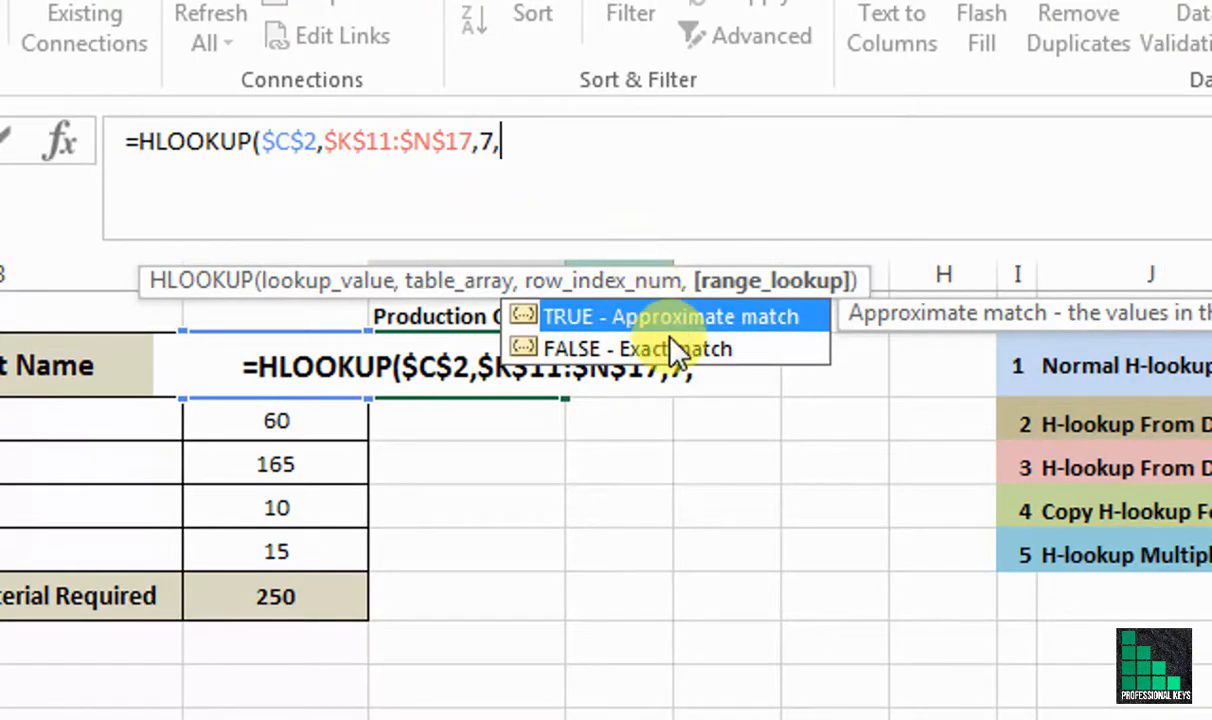
{"action": "double_click", "coordinate": [672, 349]}
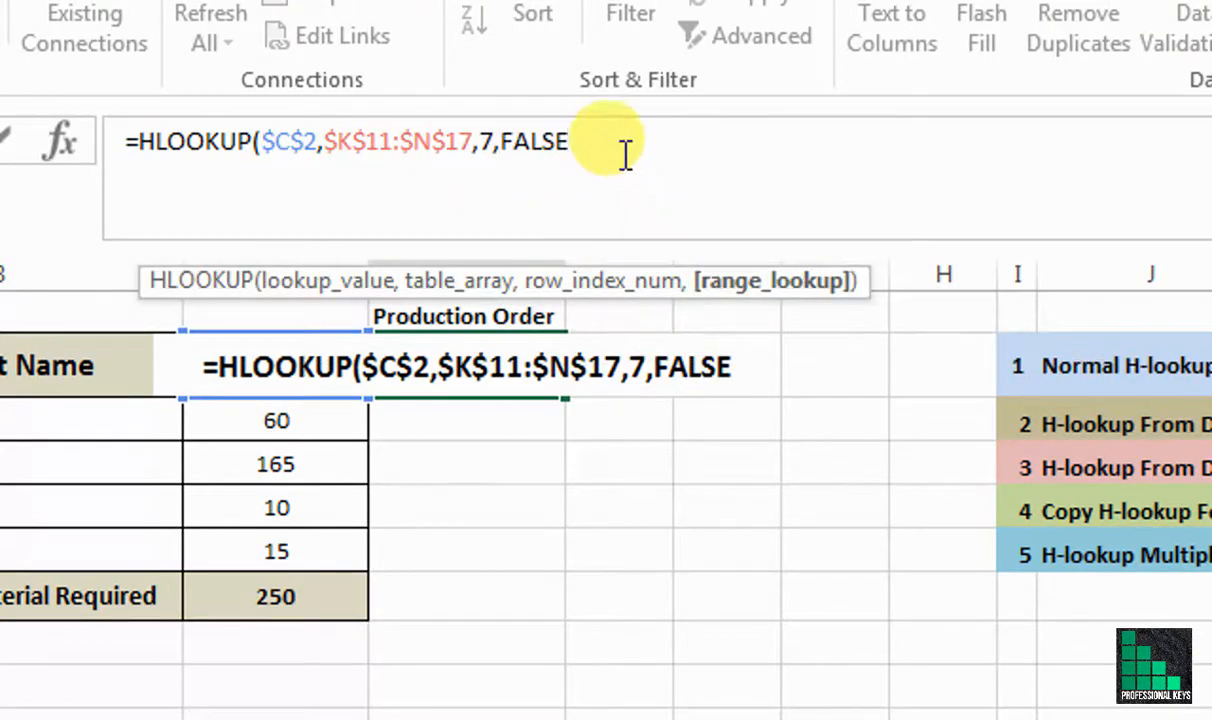
{"action": "type", "text": ")"}
{"action": "key", "text": "Return"}
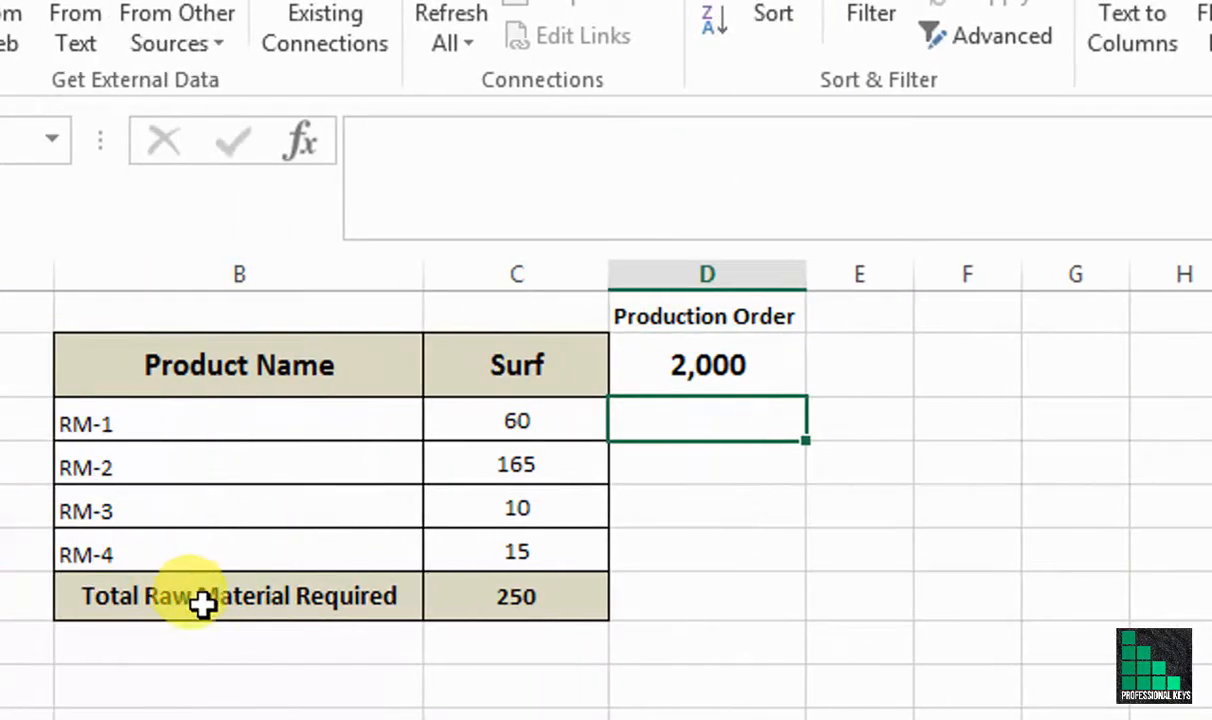
Step: Change the selected product in C2 to Beauty Soap and check its production order in the product table at M17
{"action": "left_click", "coordinate": [545, 375]}
{"action": "left_click", "coordinate": [622, 380]}
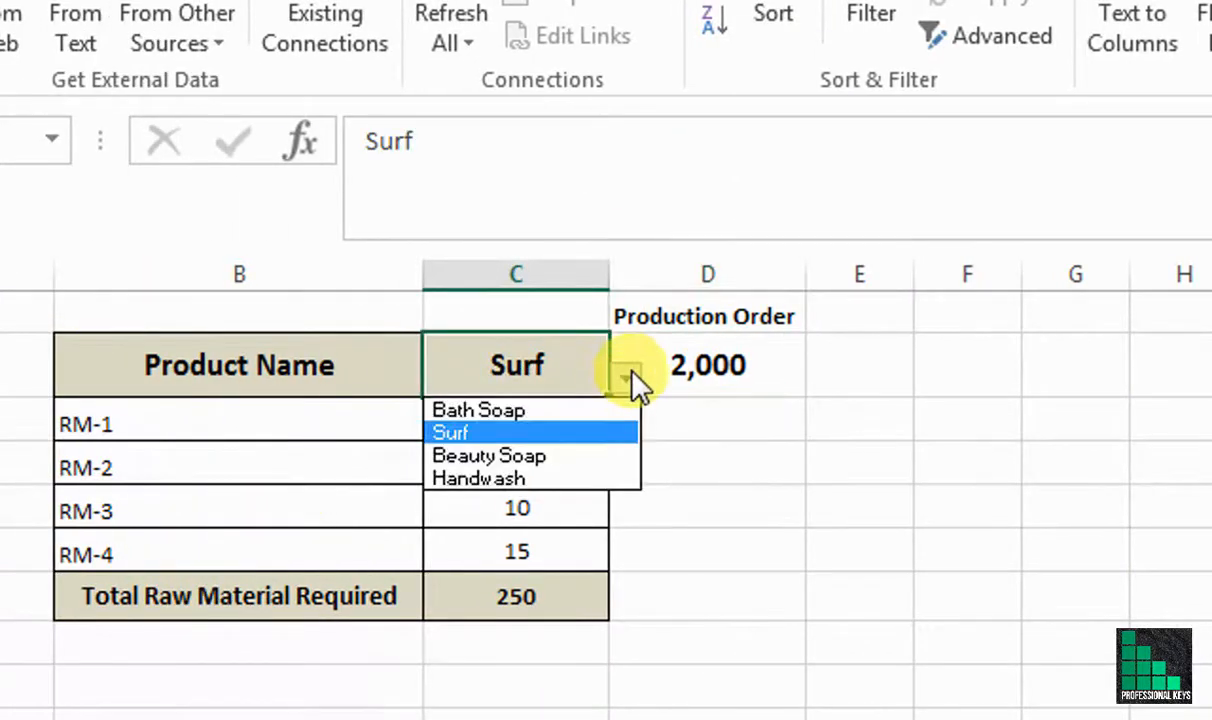
{"action": "left_click", "coordinate": [546, 458]}
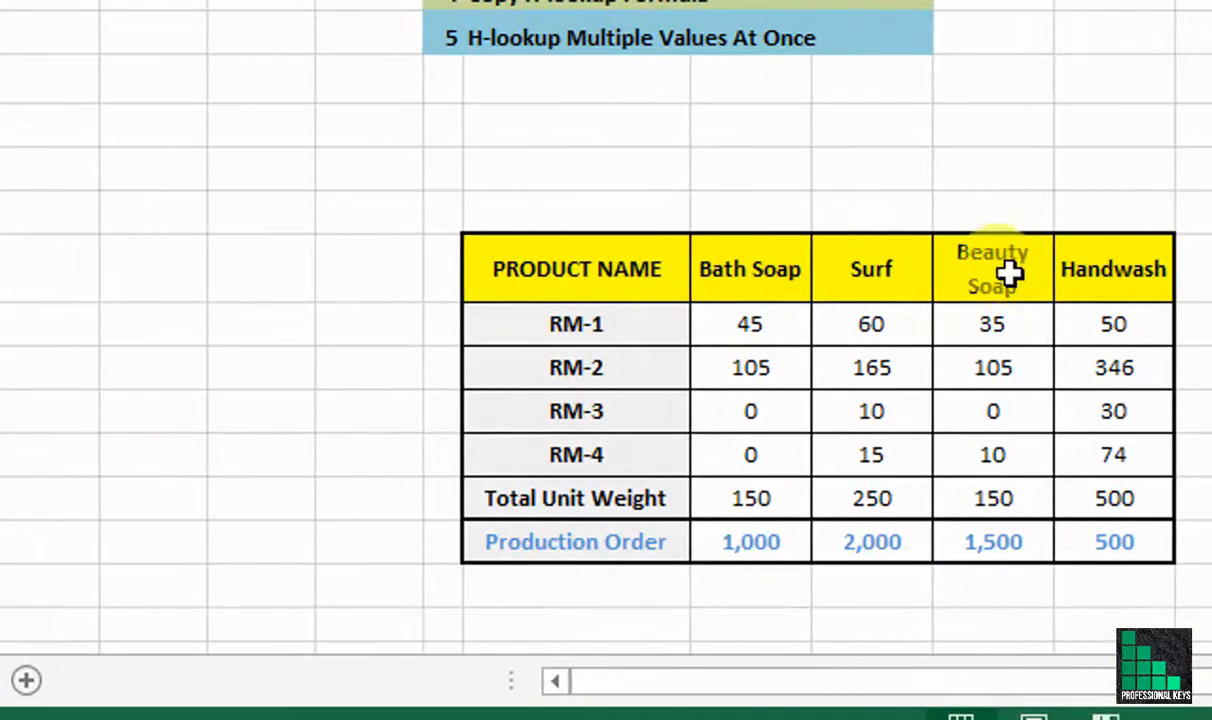
{"action": "left_click", "coordinate": [863, 585]}
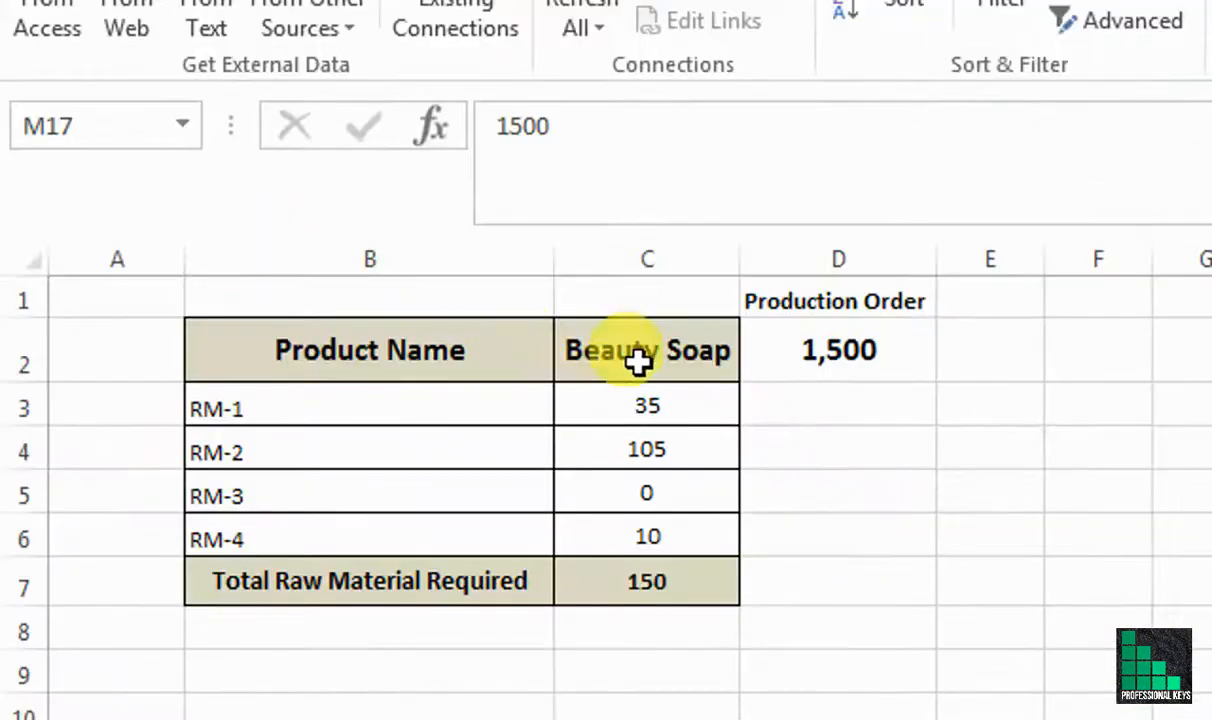
Step: Change the selected product in C2 to Handwash and check the looked-up production order in D2
{"action": "left_click", "coordinate": [641, 365]}
{"action": "left_click", "coordinate": [759, 364]}
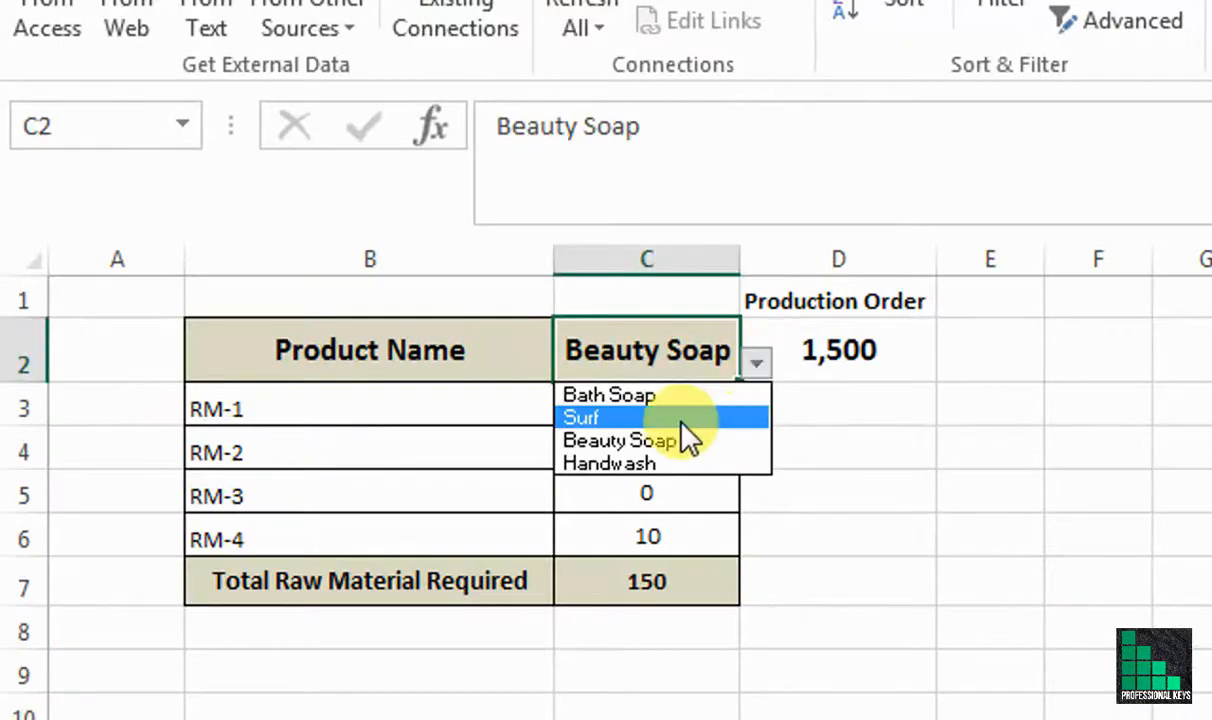
{"action": "left_click", "coordinate": [640, 464]}
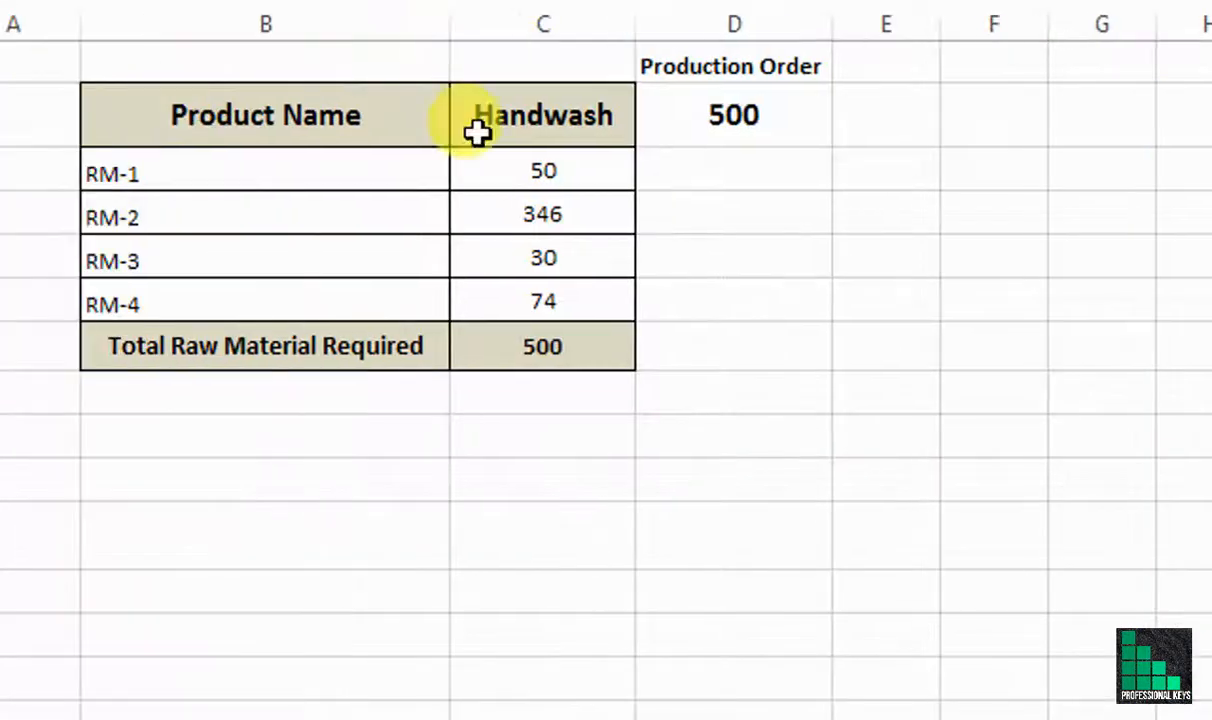
{"action": "left_click", "coordinate": [736, 114]}
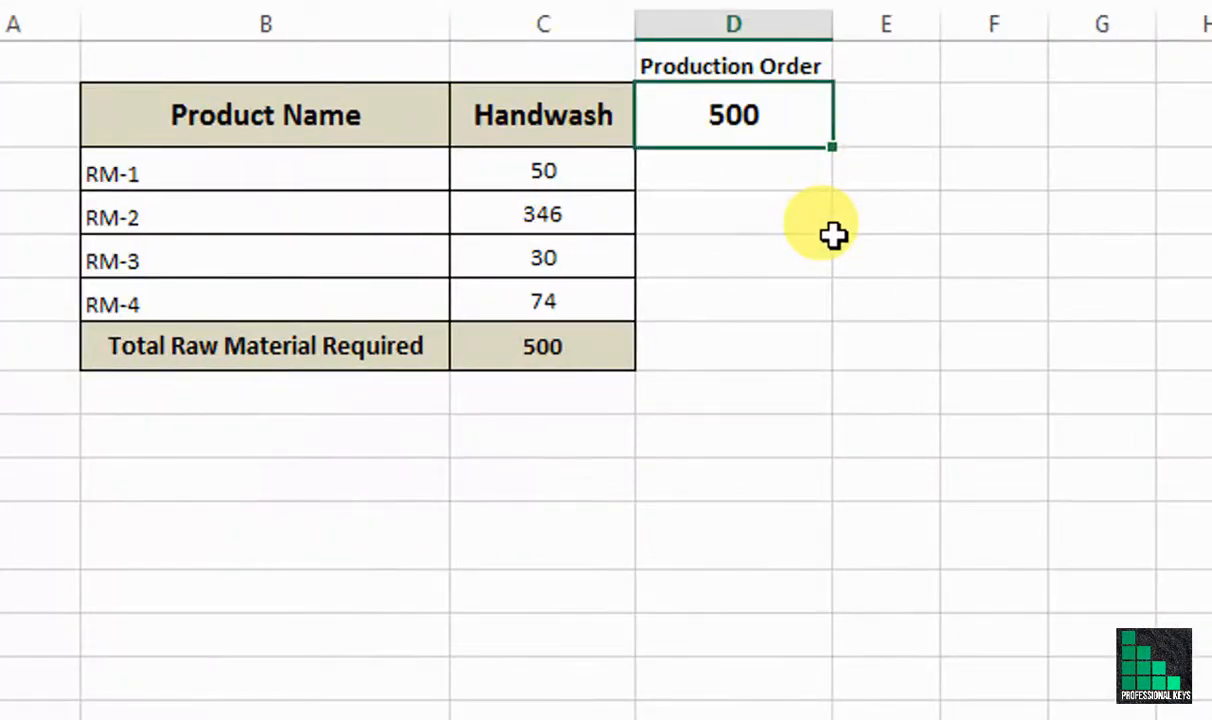
Step: Multiply the RM-1 HLOOKUP formula in C3 by the absolute production order cell $D$2 and fill it down to C6
{"action": "left_click", "coordinate": [571, 172]}
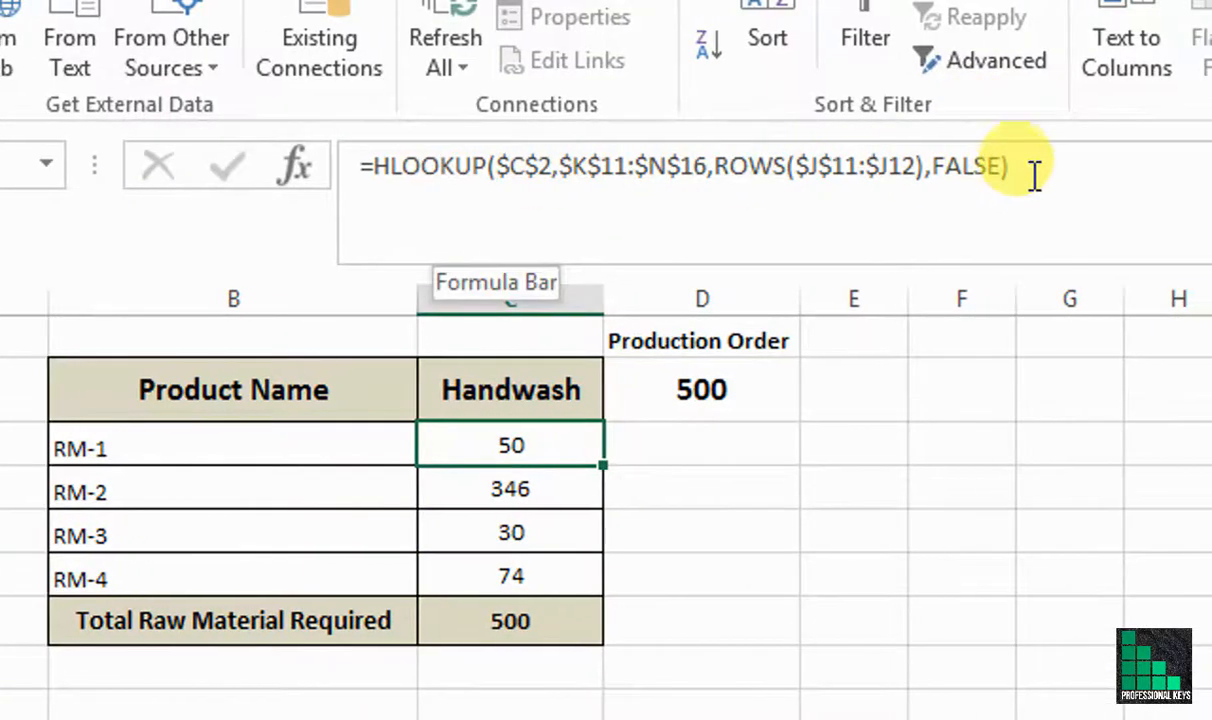
{"action": "left_click", "coordinate": [1063, 170]}
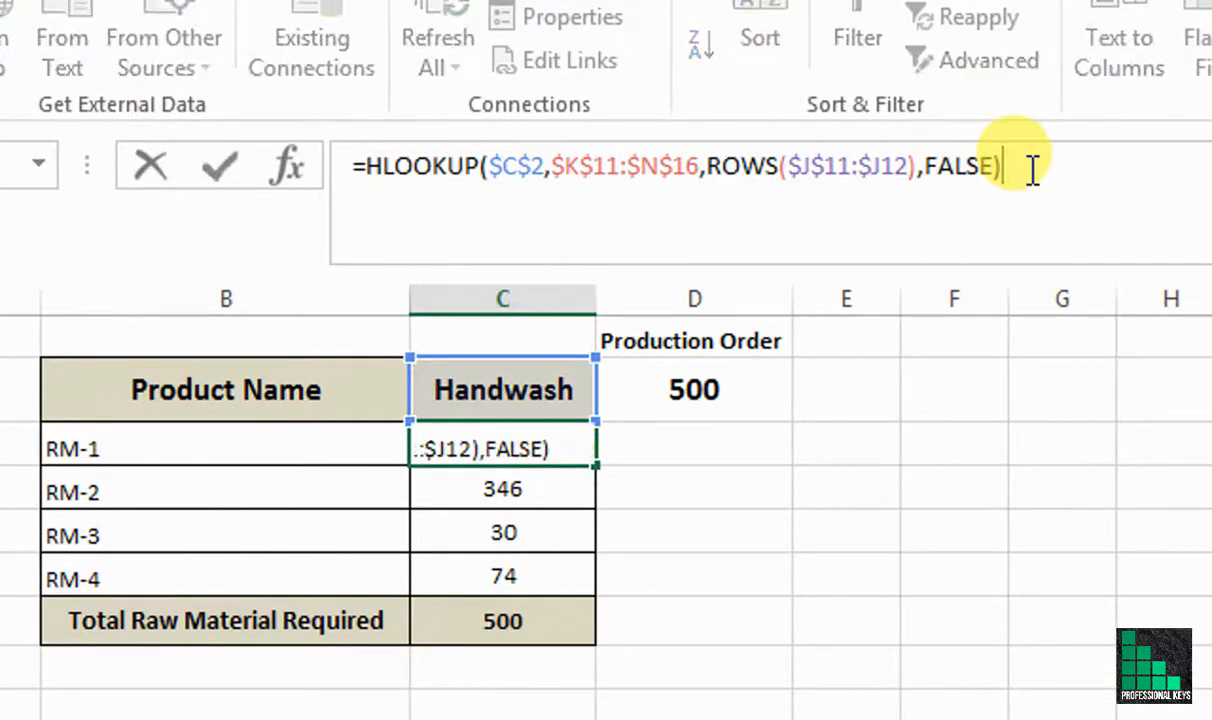
{"action": "left_click", "coordinate": [757, 384]}
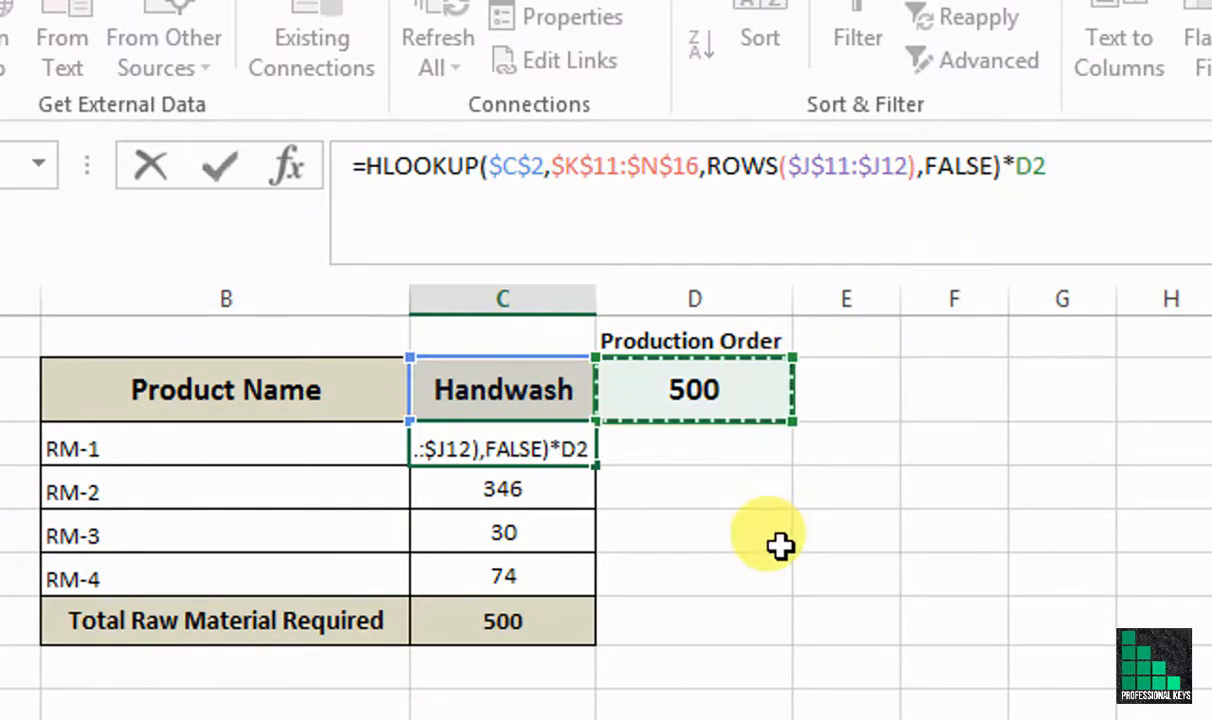
{"action": "key", "text": "F4"}
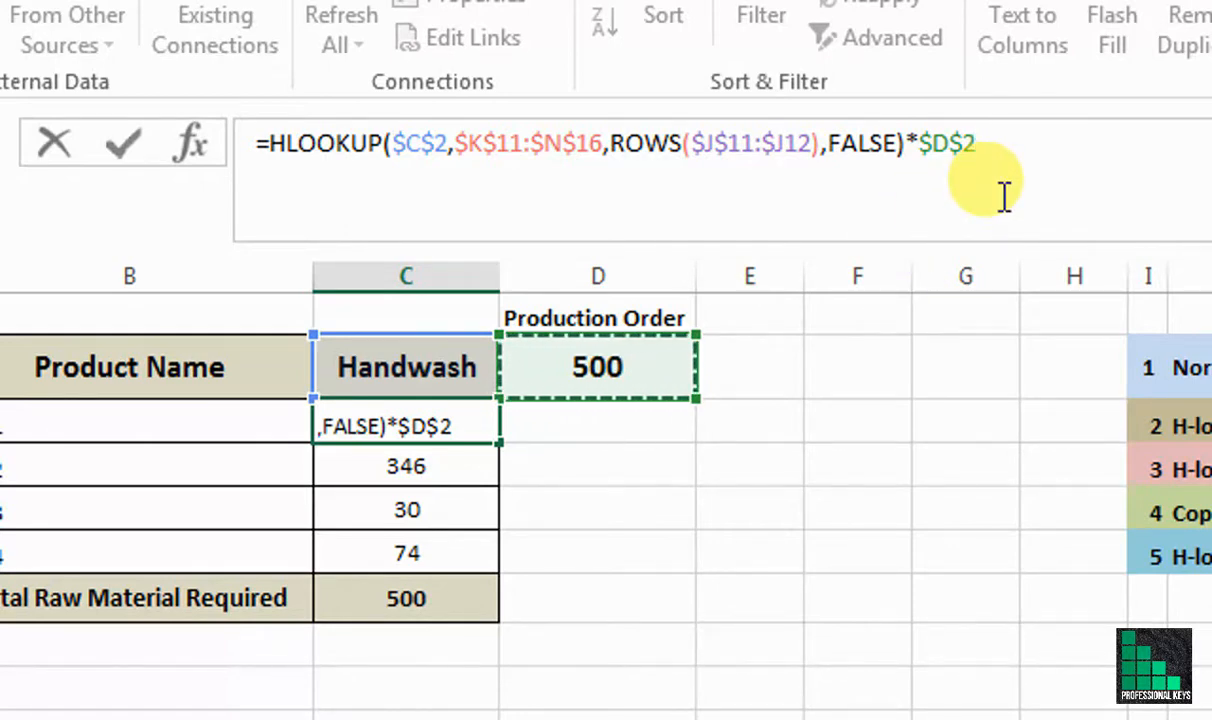
{"action": "key", "text": "Return"}
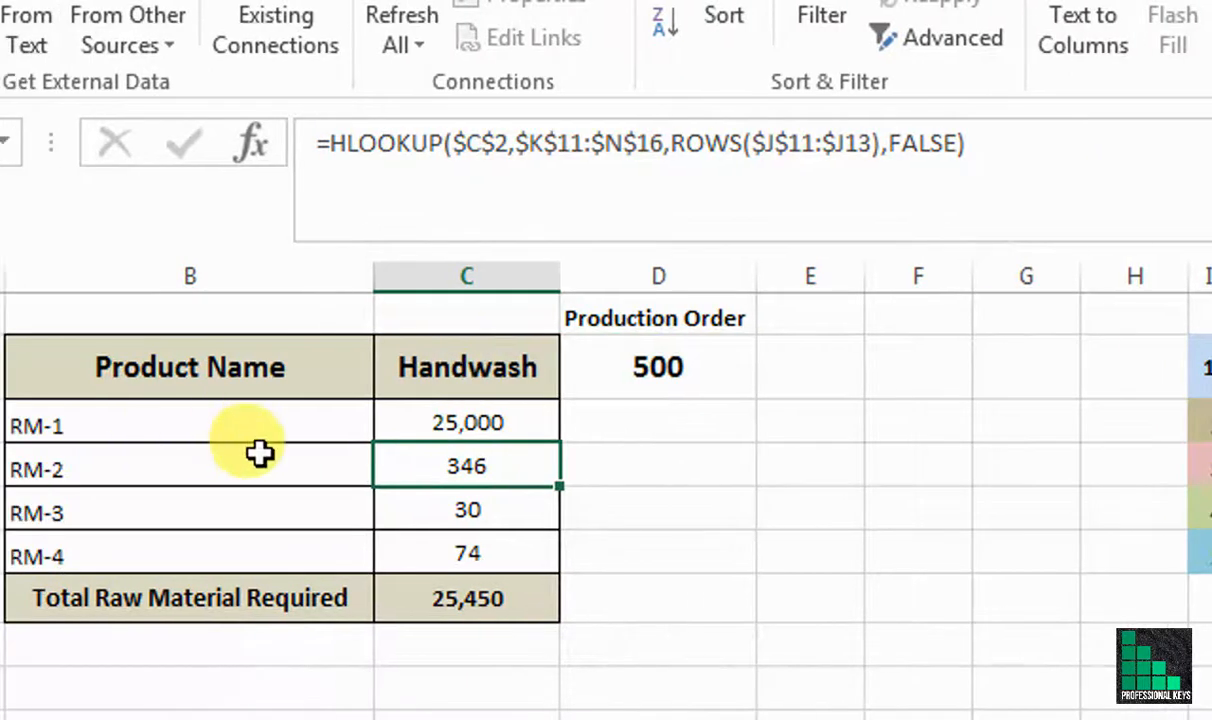
{"action": "left_click", "coordinate": [500, 436]}
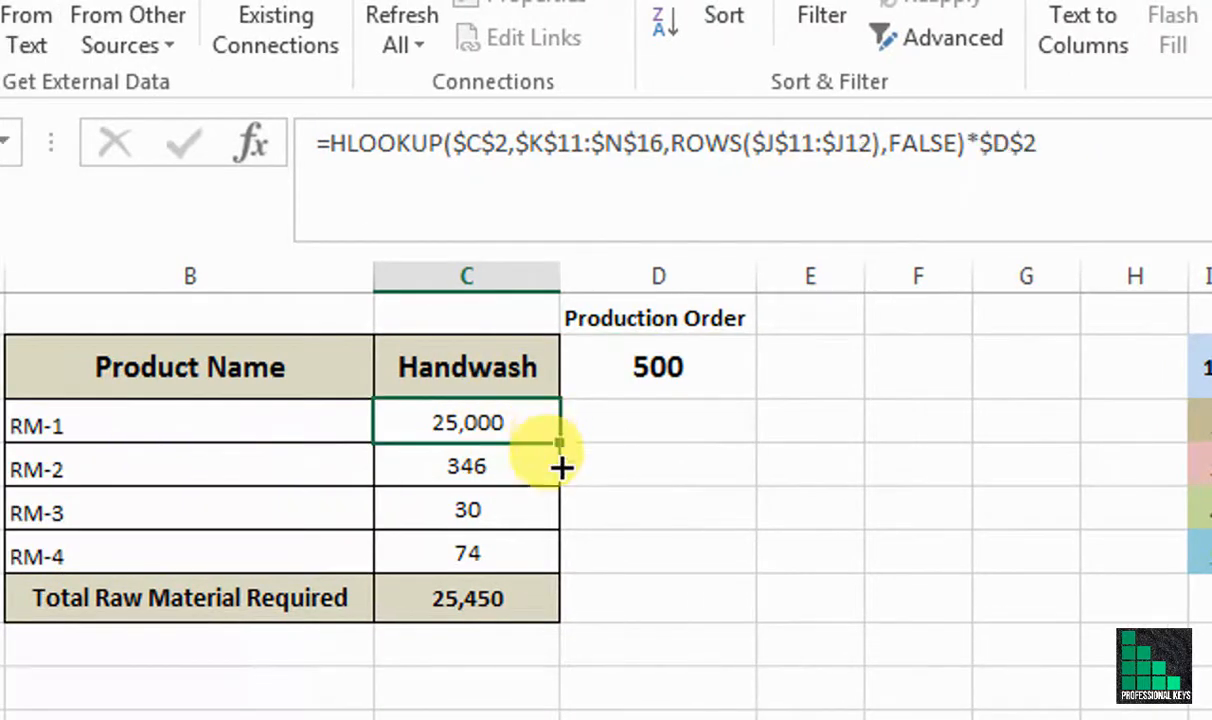
{"action": "left_click_drag", "start_coordinate": [561, 467], "coordinate": [560, 560]}
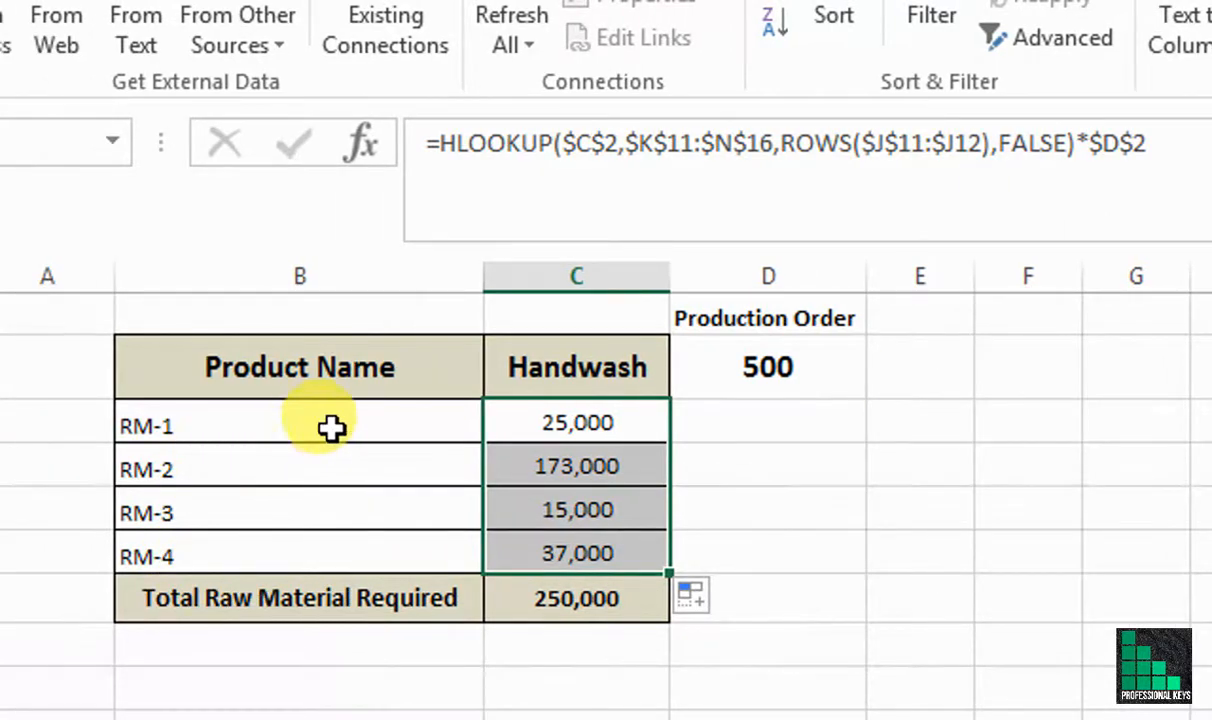
Step: Divide the RM-1 formula in C3 by 1000 and fill it down through C6
{"action": "left_click", "coordinate": [643, 423]}
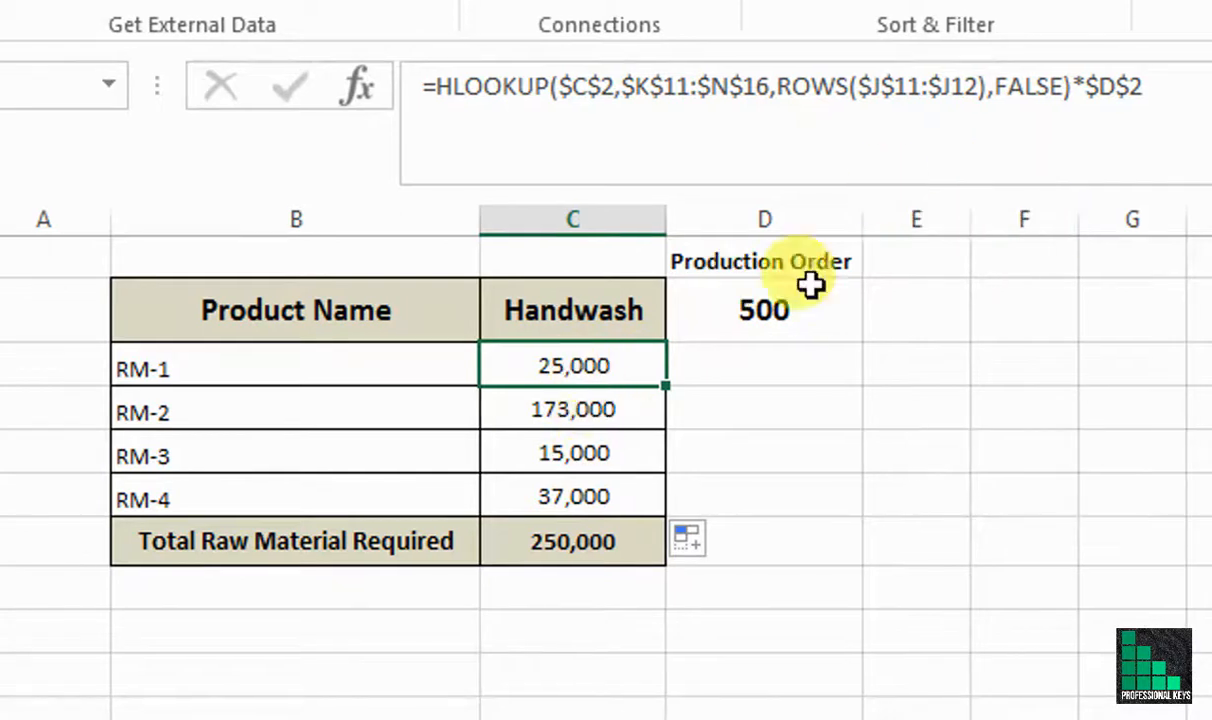
{"action": "left_click", "coordinate": [1032, 103]}
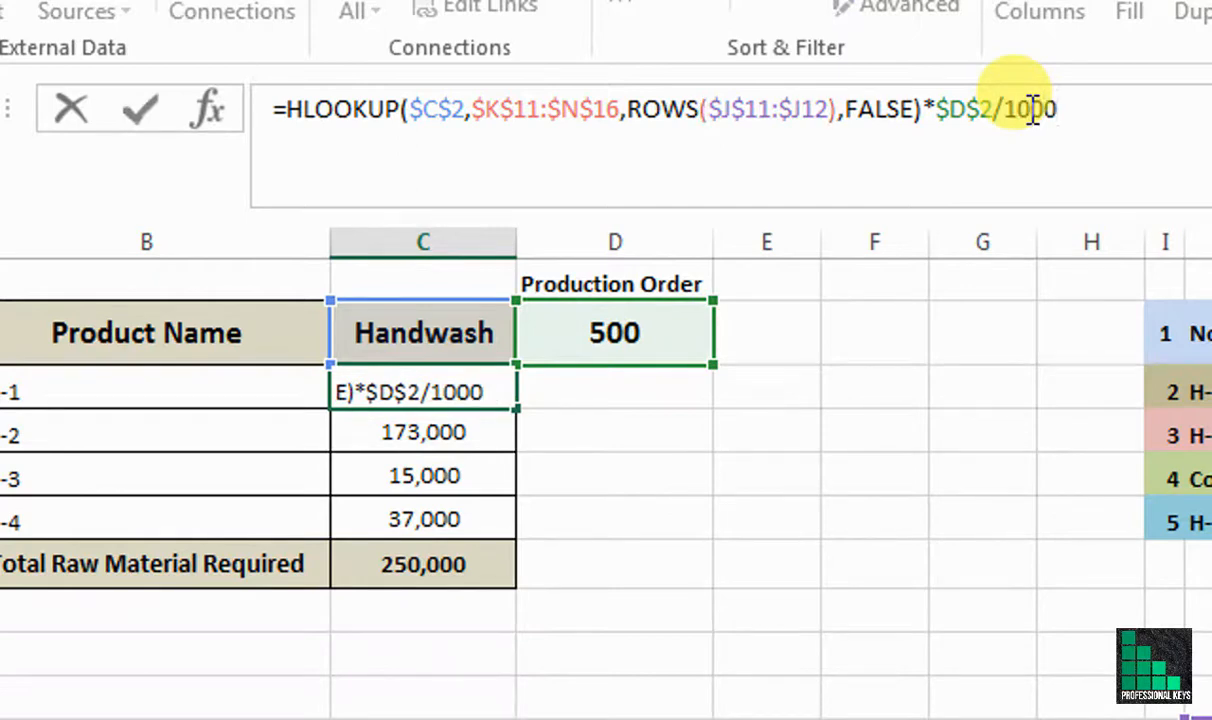
{"action": "key", "text": "Return"}
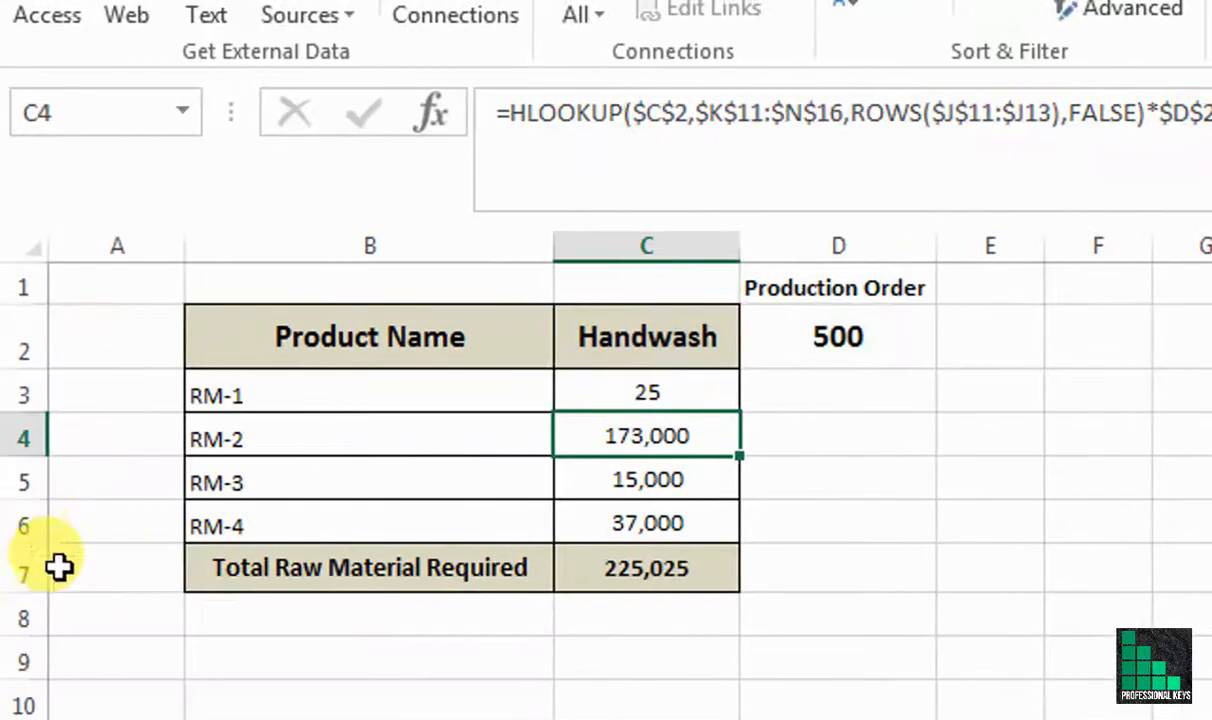
{"action": "key", "text": "Up"}
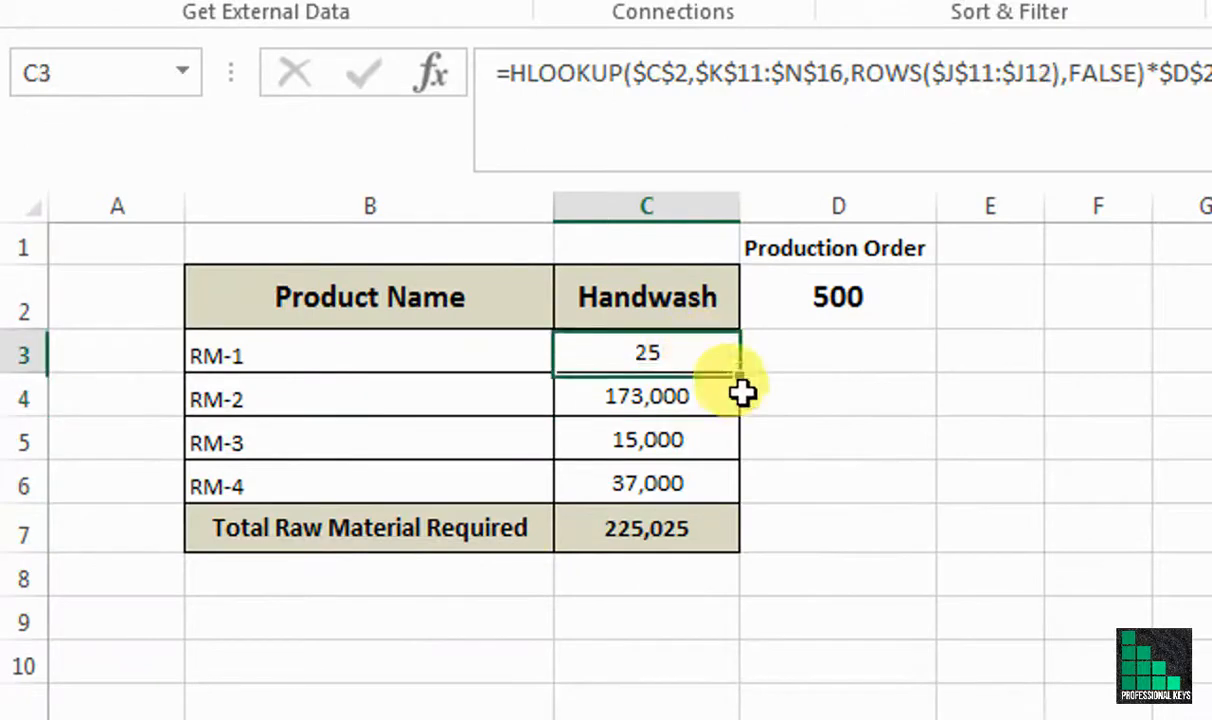
{"action": "left_click_drag", "start_coordinate": [747, 377], "coordinate": [752, 463]}
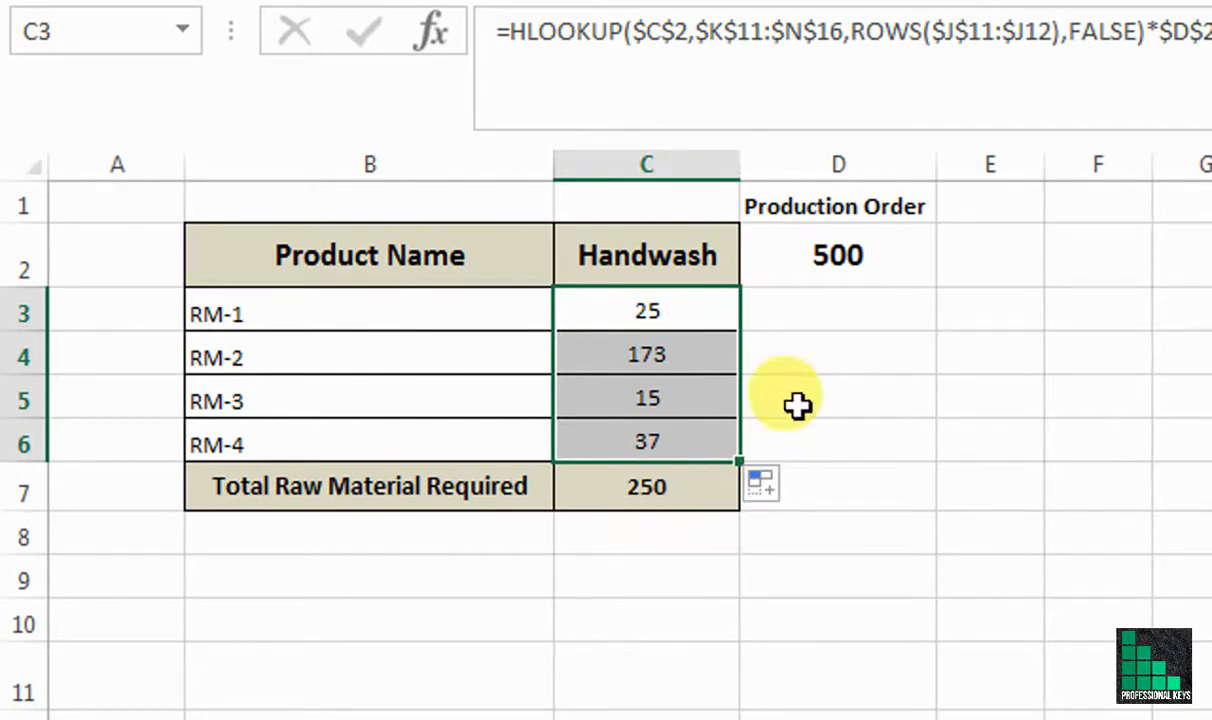
{"action": "left_click", "coordinate": [708, 607]}
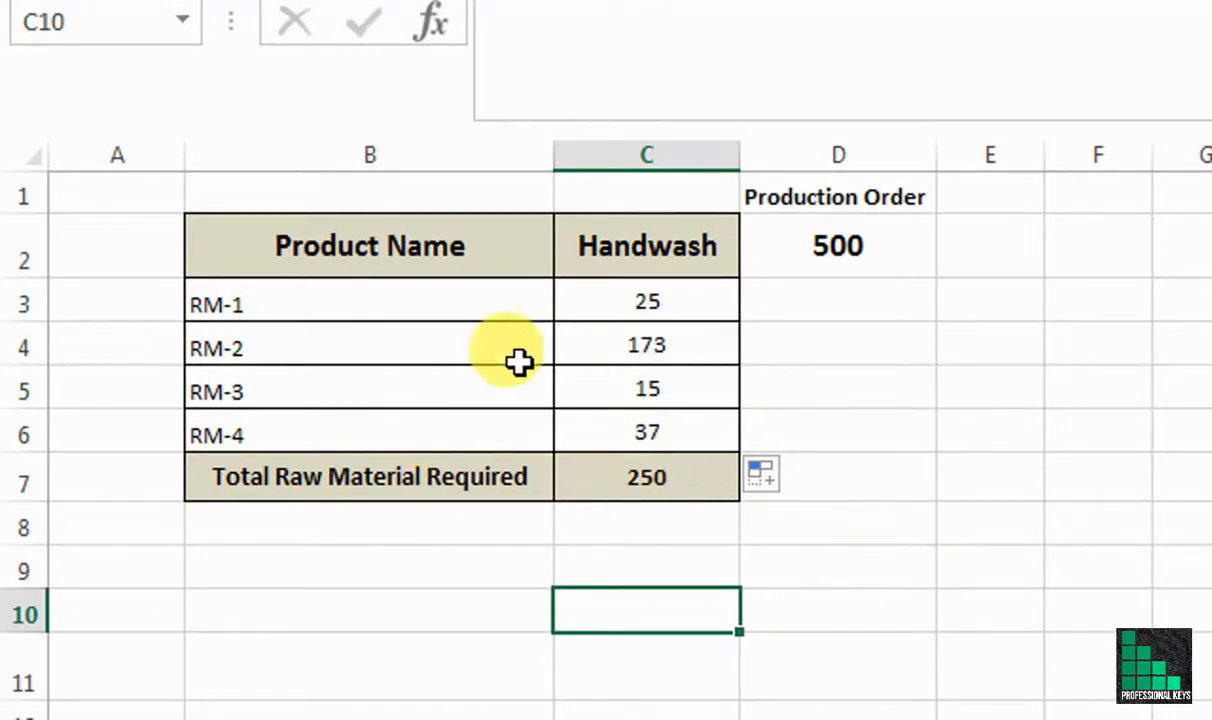
Step: Change the selected product in C2 to Bath Soap
{"action": "left_click", "coordinate": [683, 259]}
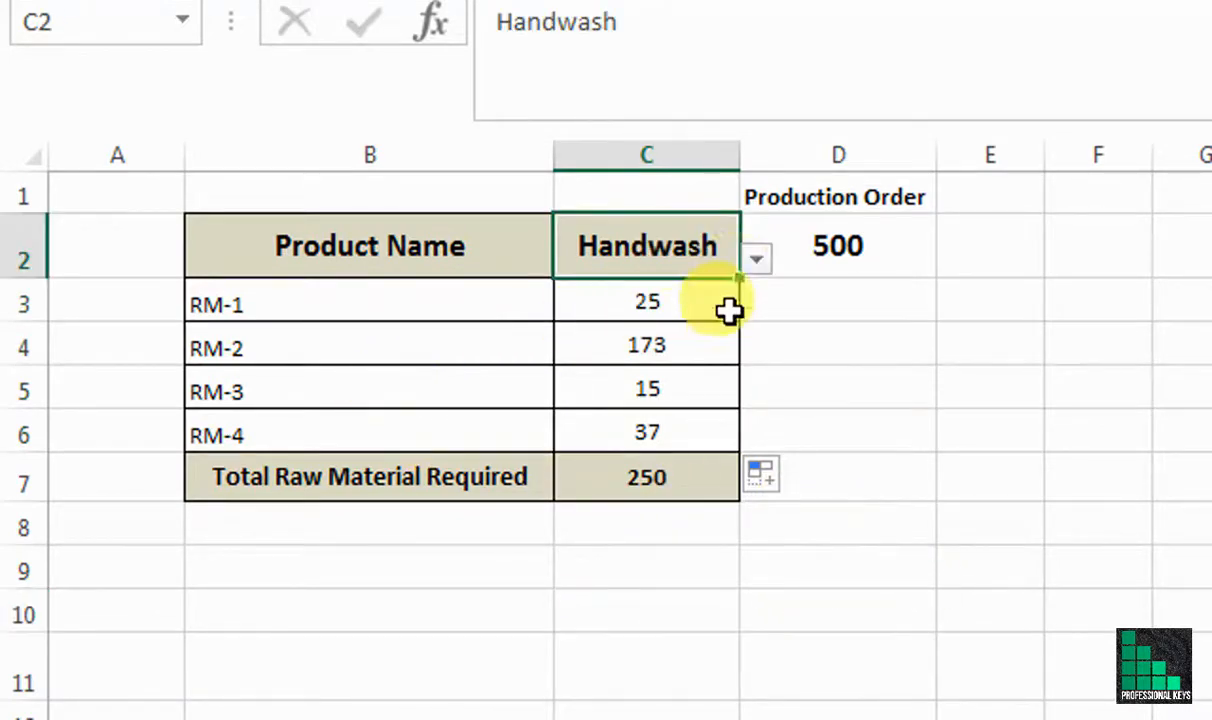
{"action": "left_click", "coordinate": [756, 259]}
{"action": "left_click", "coordinate": [684, 292]}
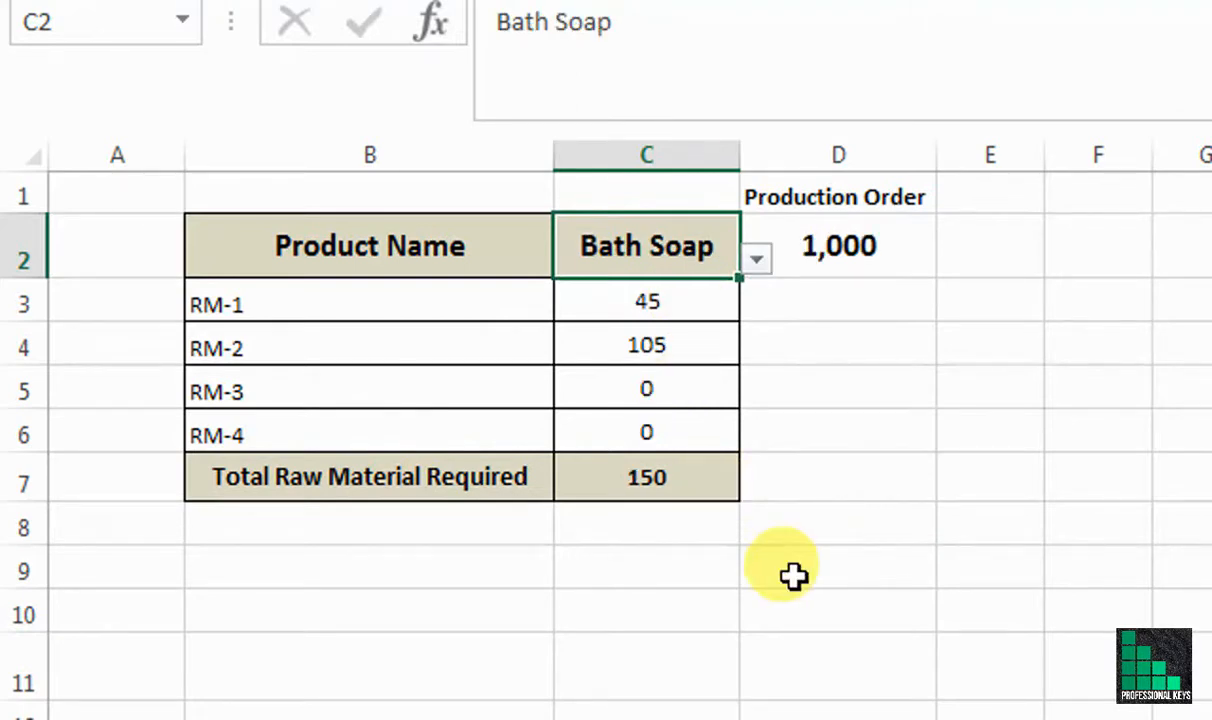
{"action": "left_click", "coordinate": [793, 575]}
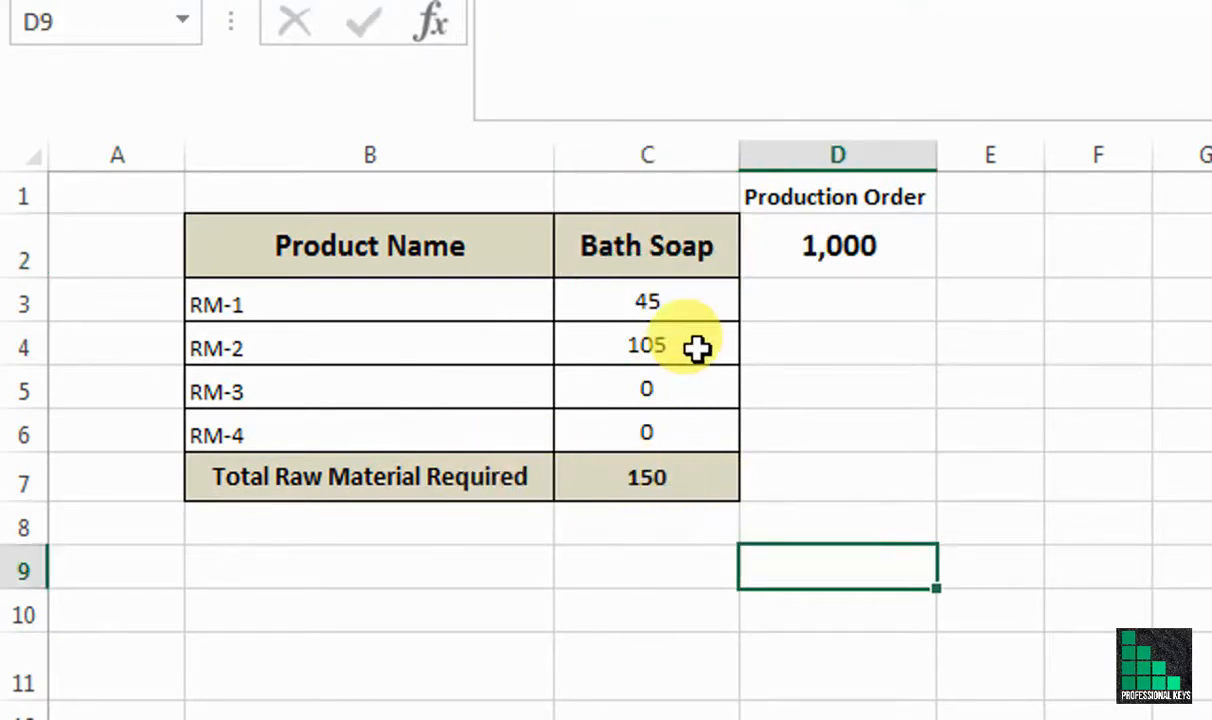
Step: Check the Bath Soap requirements for RM-1 and RM-2 in C3:C4 and the production order in D2
{"action": "left_click", "coordinate": [316, 308]}
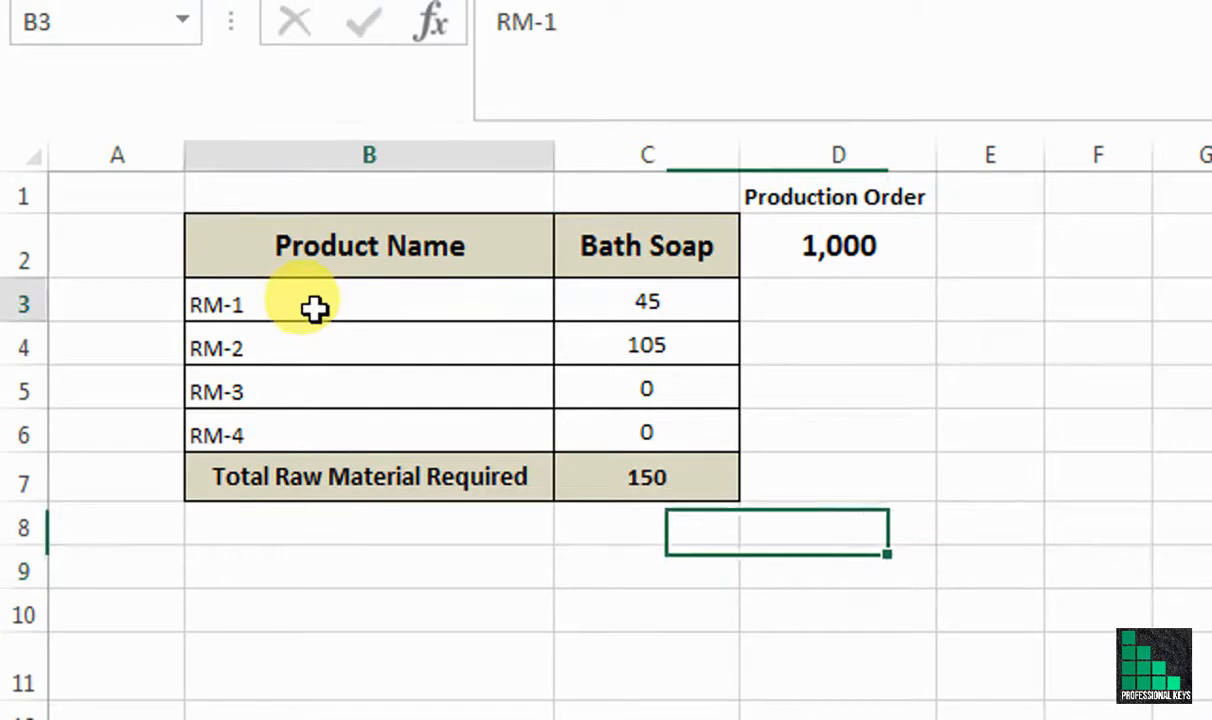
{"action": "left_click", "coordinate": [688, 310]}
{"action": "left_click", "coordinate": [352, 360]}
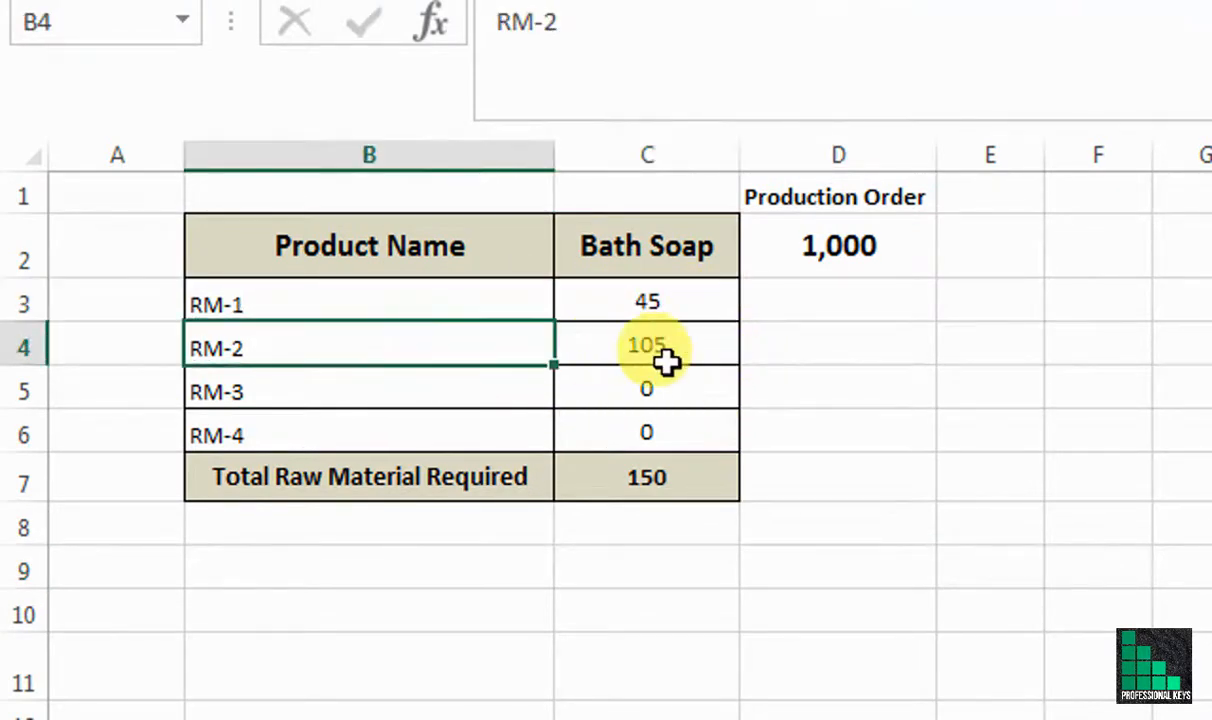
{"action": "left_click", "coordinate": [710, 357]}
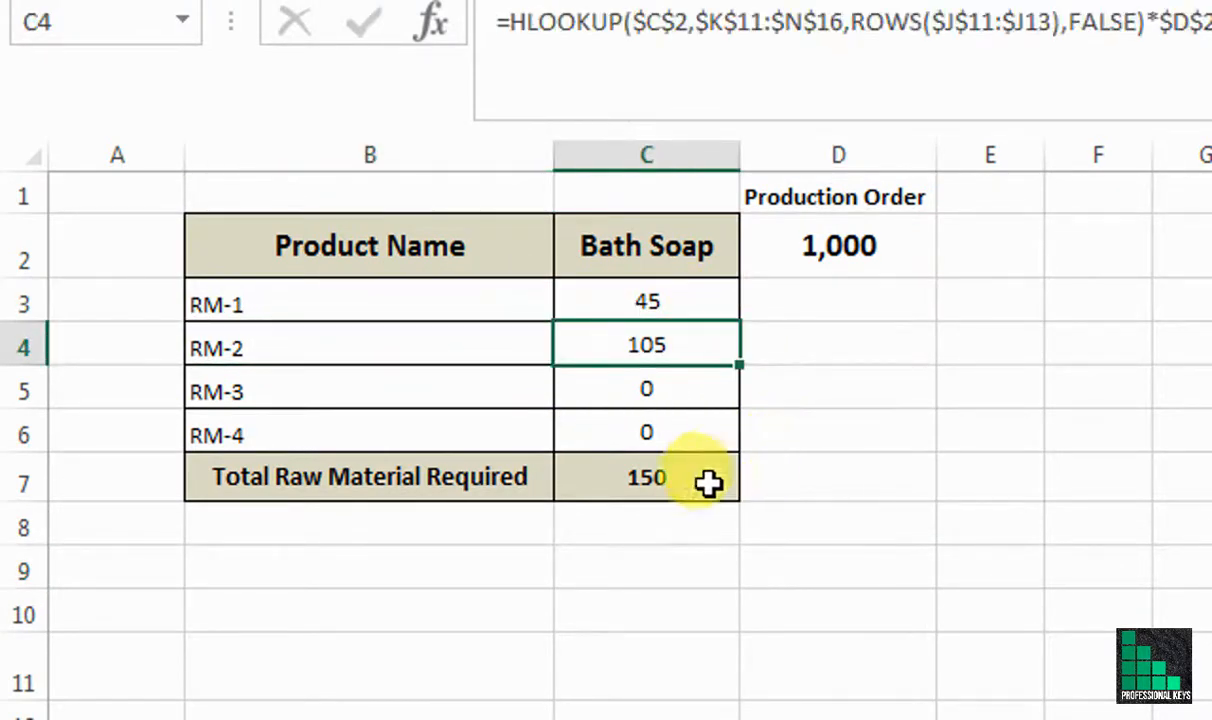
{"action": "left_click", "coordinate": [890, 248]}
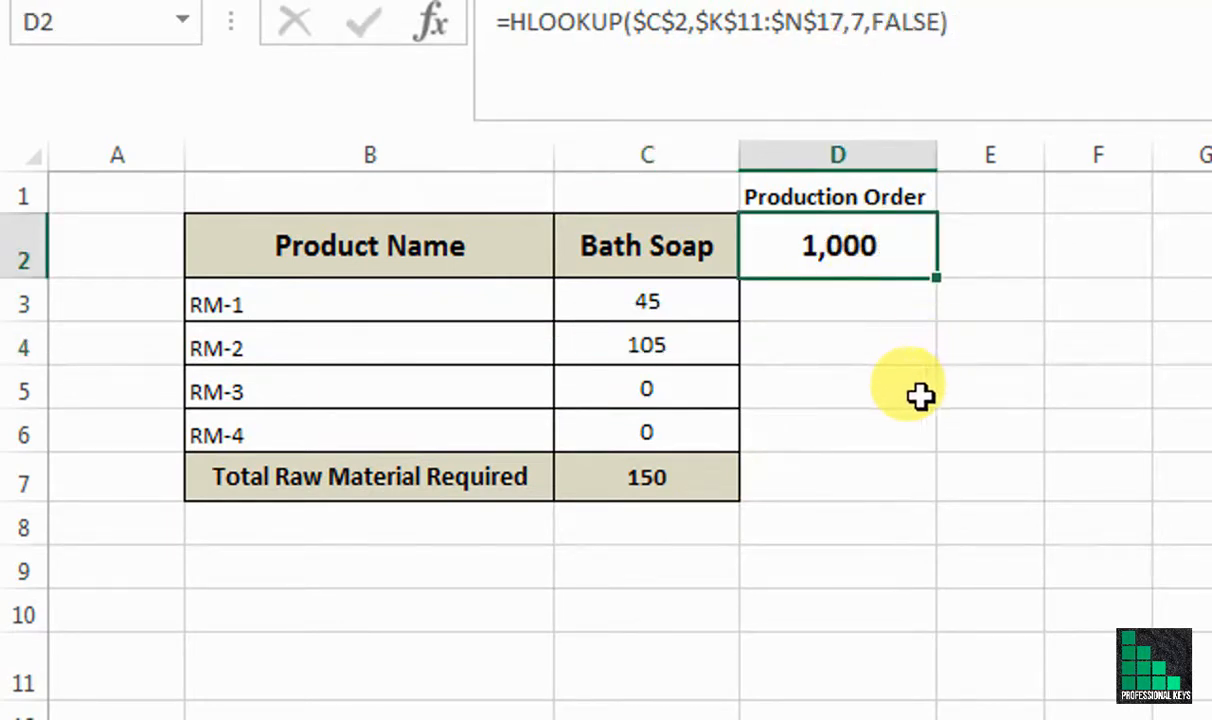
Step: Change the selected product in C2 to Beauty Soap
{"action": "left_click", "coordinate": [709, 266]}
{"action": "left_click", "coordinate": [757, 259]}
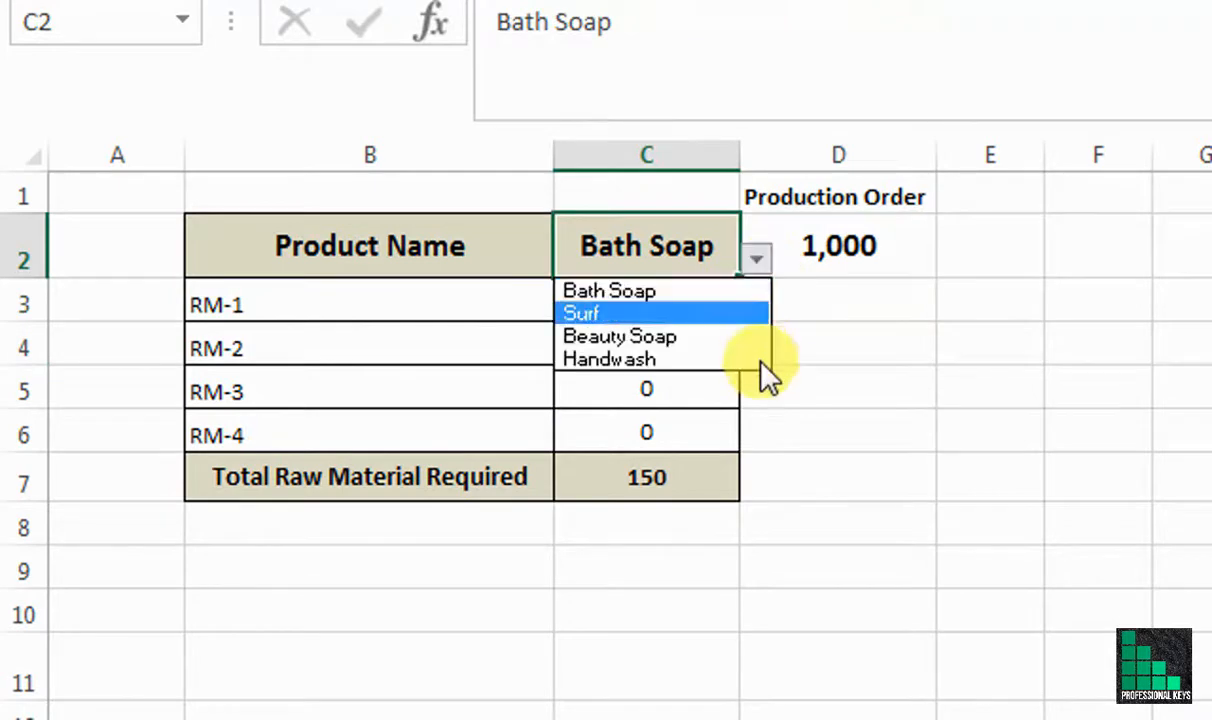
{"action": "left_click", "coordinate": [660, 336]}
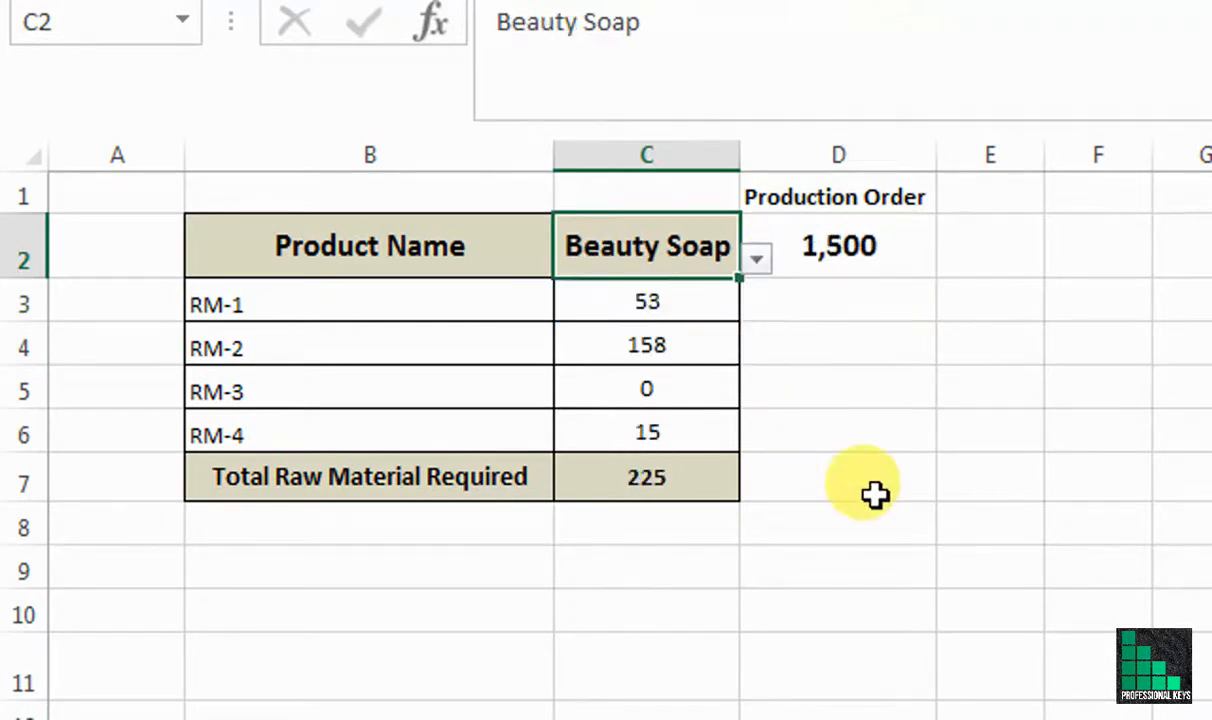